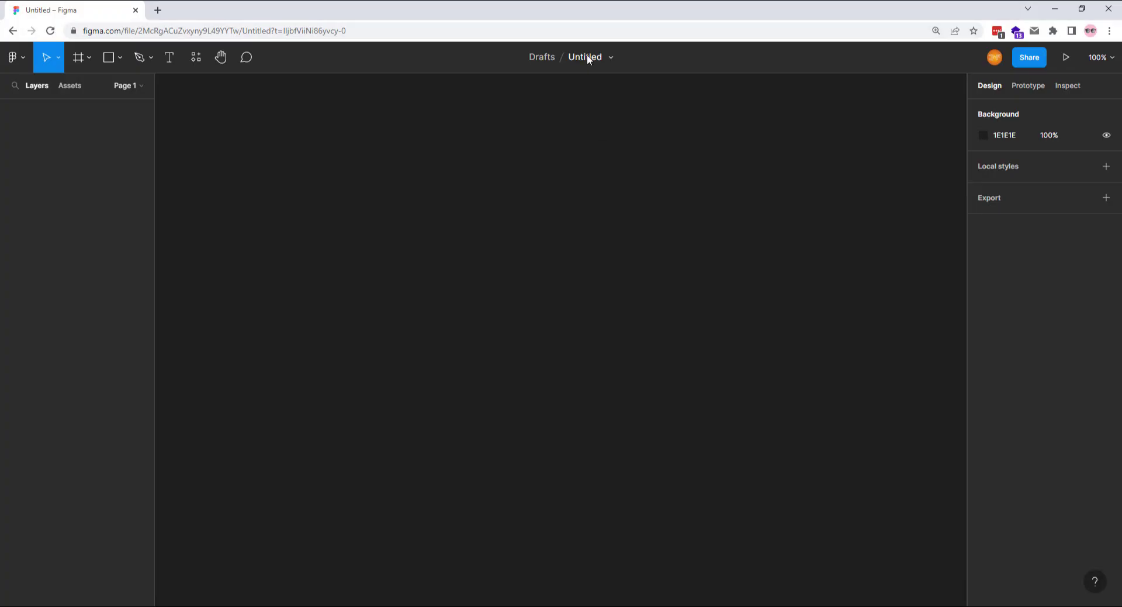
Rename the untitled file as Responsive Pricing Card.
double_click(587, 55)
type("Responsive Pricing Card")
key("Return")
Draw a square of about 38 × 38 on the empty canvas and fill it with 1D283C.
key("r")
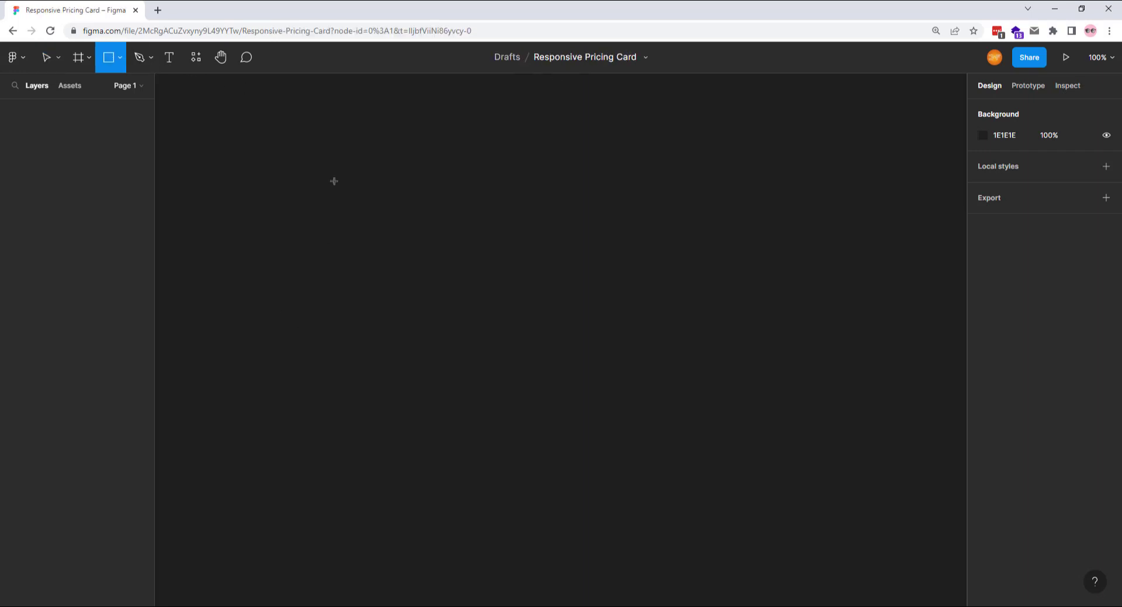
left_click_drag(335, 180, 360, 206)
left_click(1008, 285)
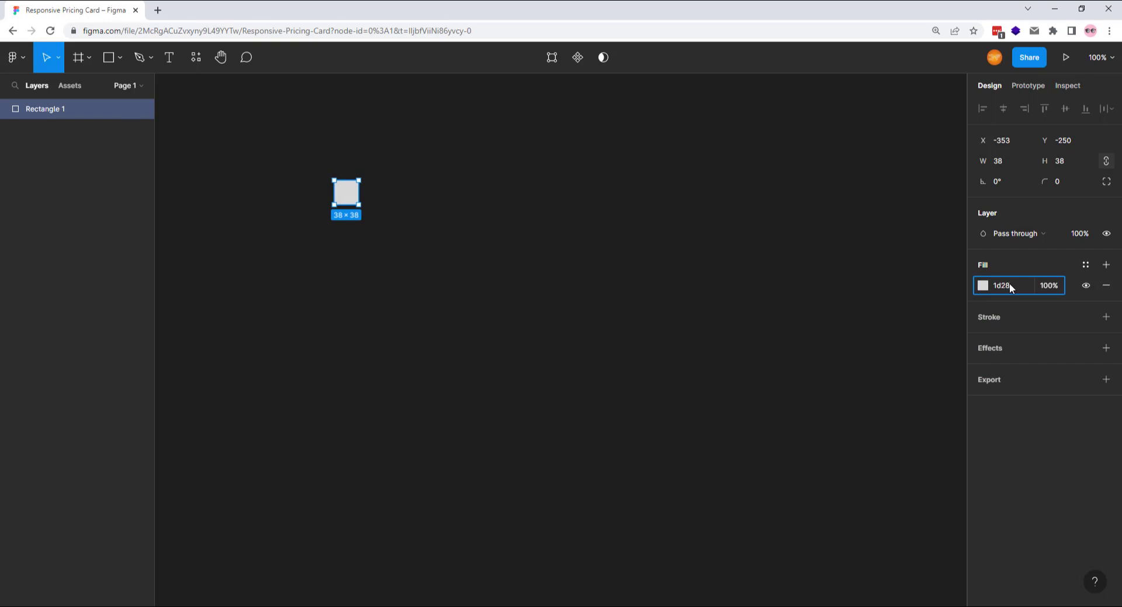
type("1d283c")
key("Return")
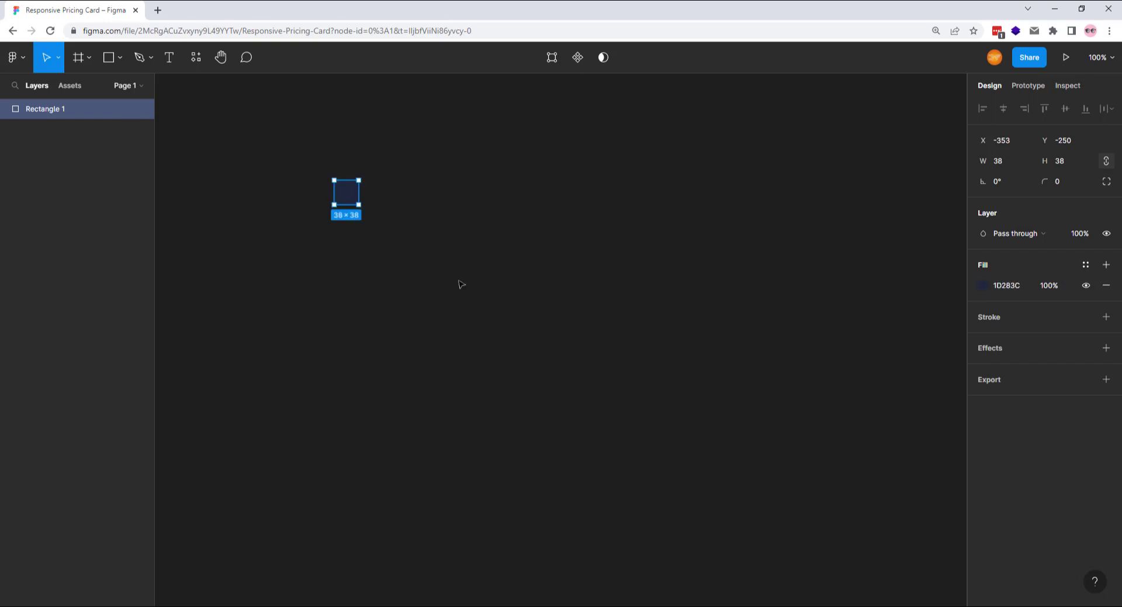
Duplicate the square directly beside the original and fill the copy with 0F172A.
left_click_drag(350, 198, 376, 195)
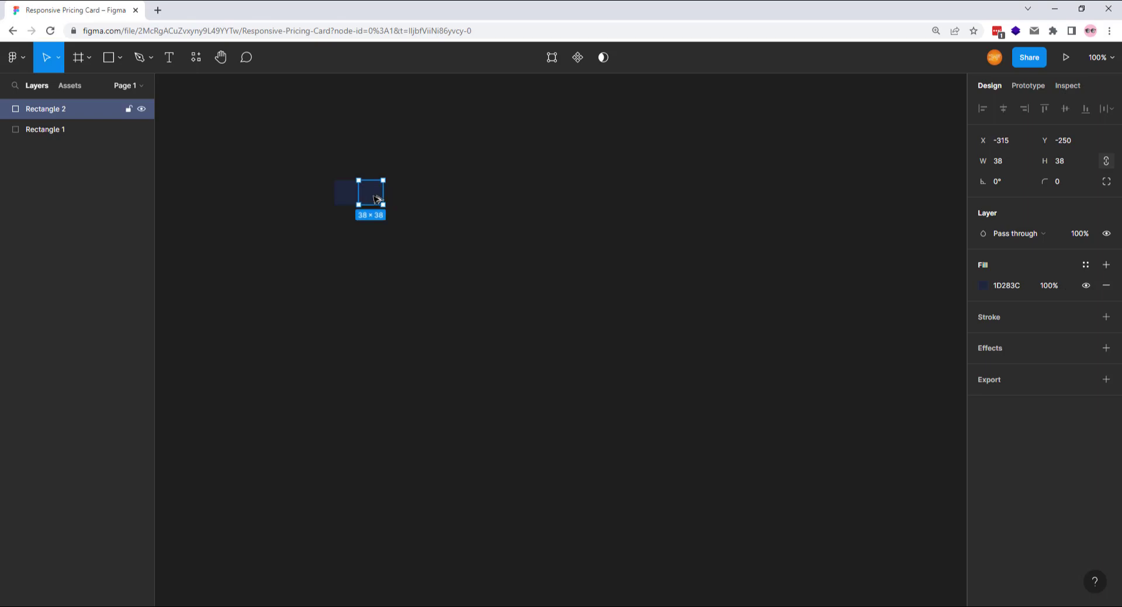
left_click(1002, 285)
key("Return")
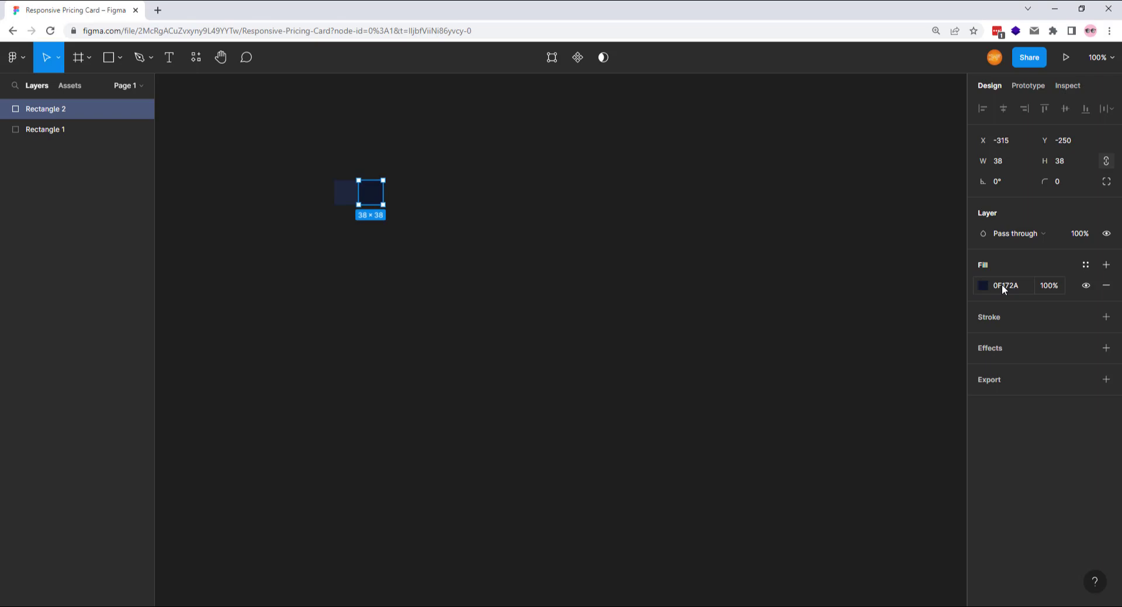
Duplicate the second swatch twice more along the row and fill the third swatch with 10B981.
key("ctrl+d")
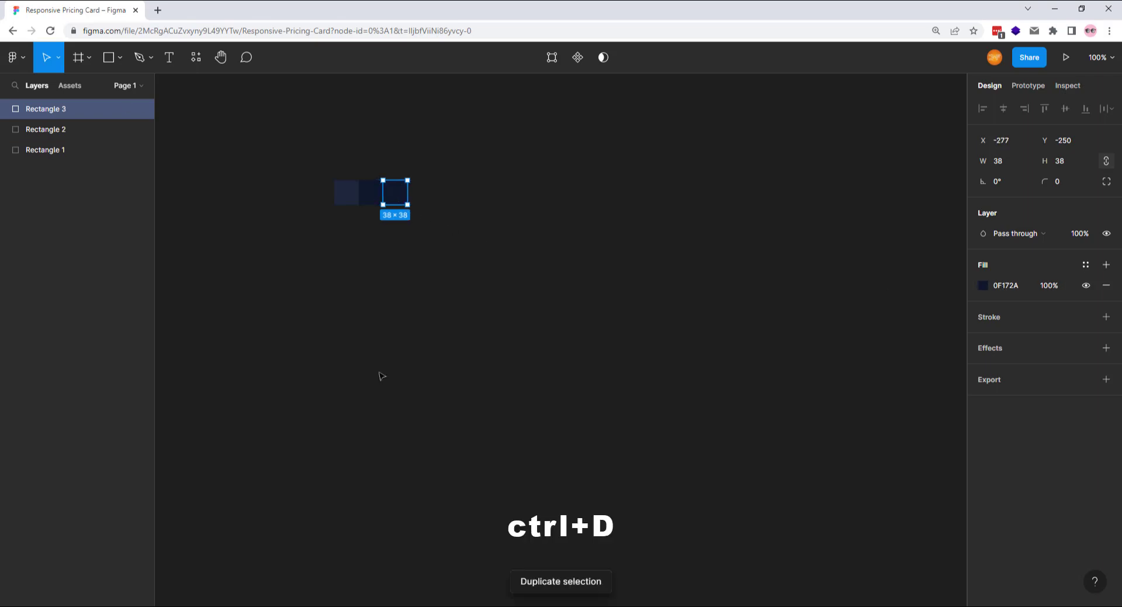
key("ctrl+d")
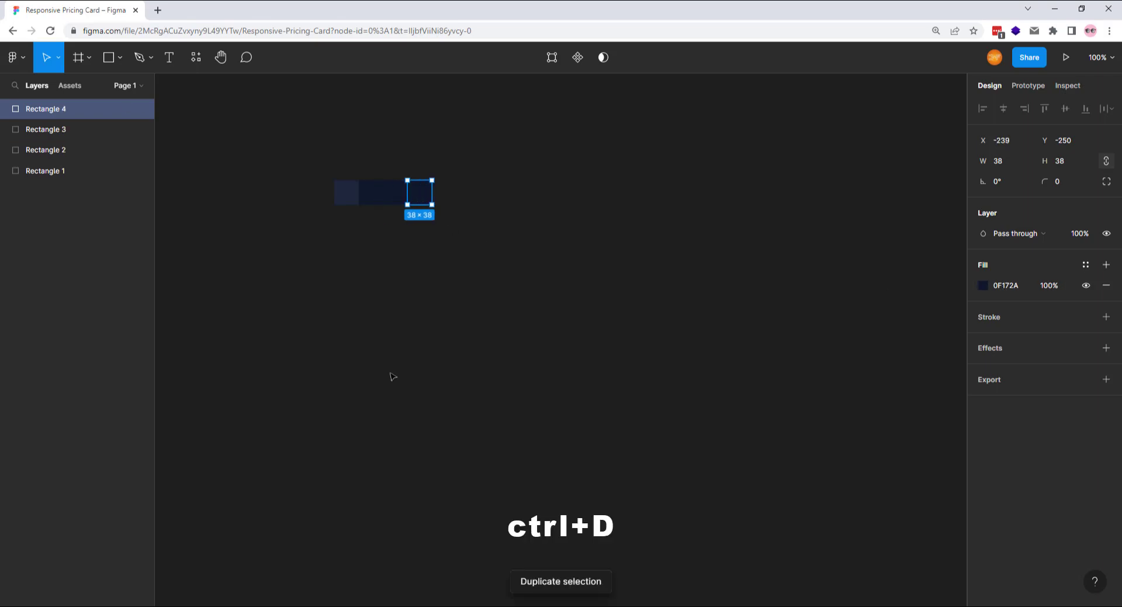
left_click(397, 195)
left_click(1001, 287)
type("10b98")
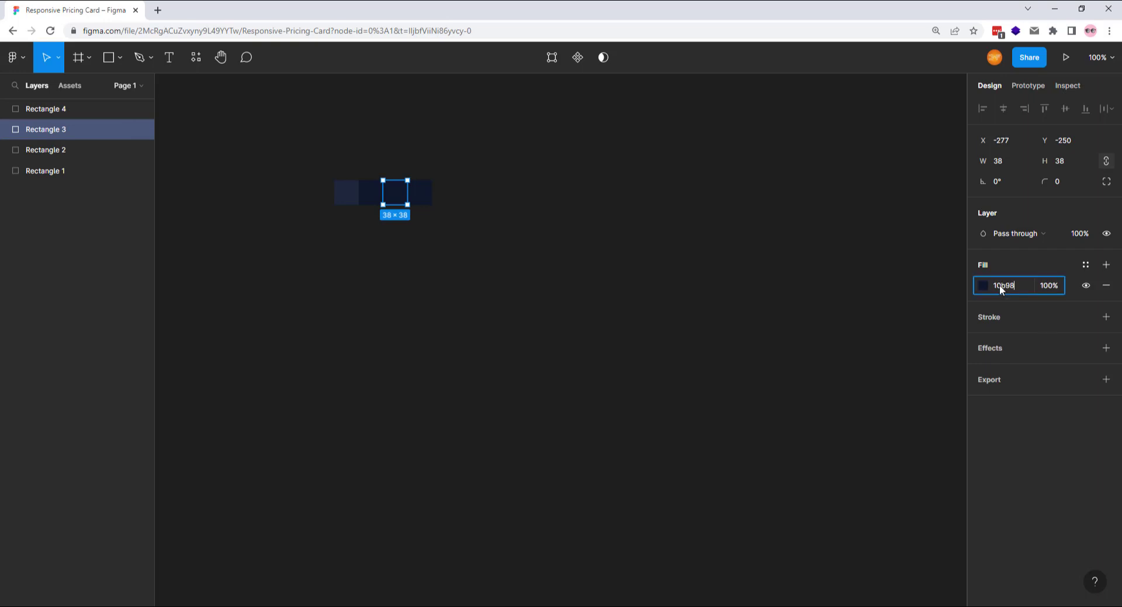
type("1")
key("Return")
Fill the fourth swatch in the row with 038C5F.
left_click(427, 199)
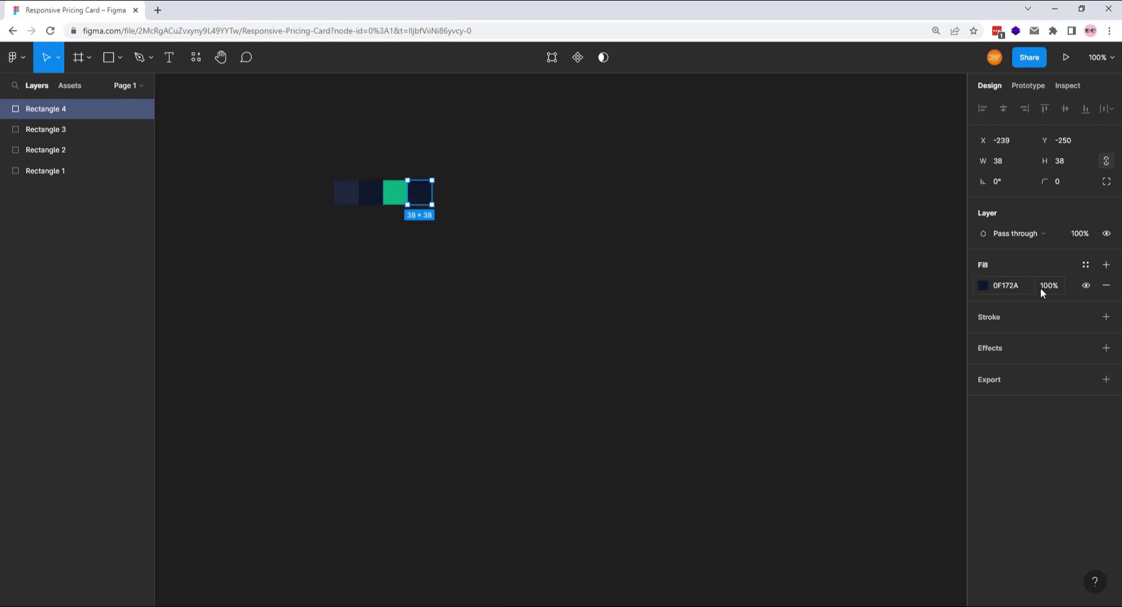
left_click(1007, 287)
type("0385f")
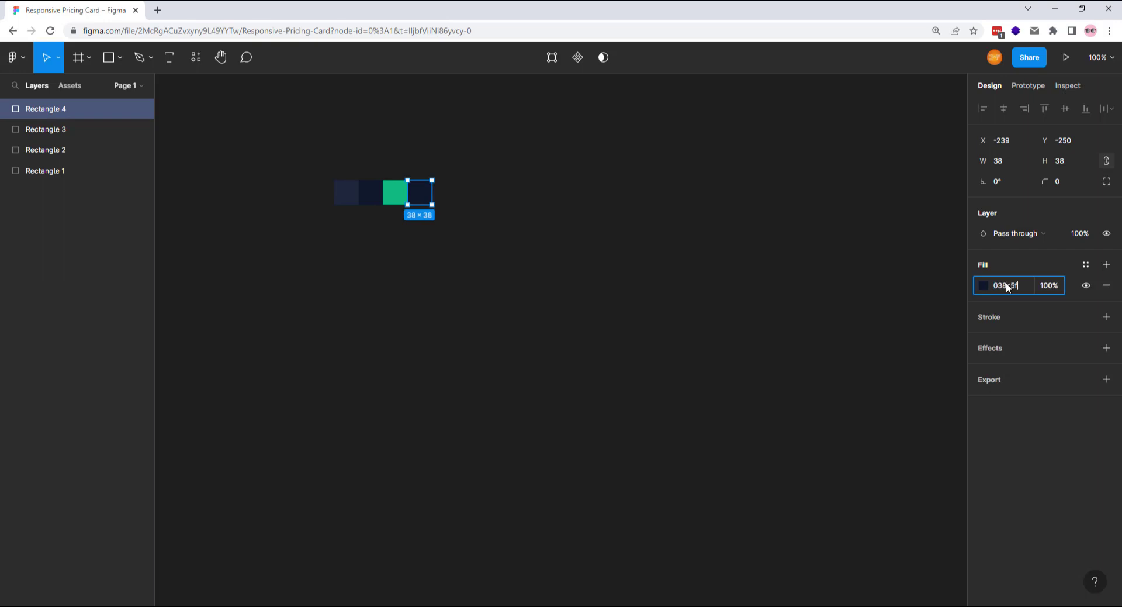
key("Return")
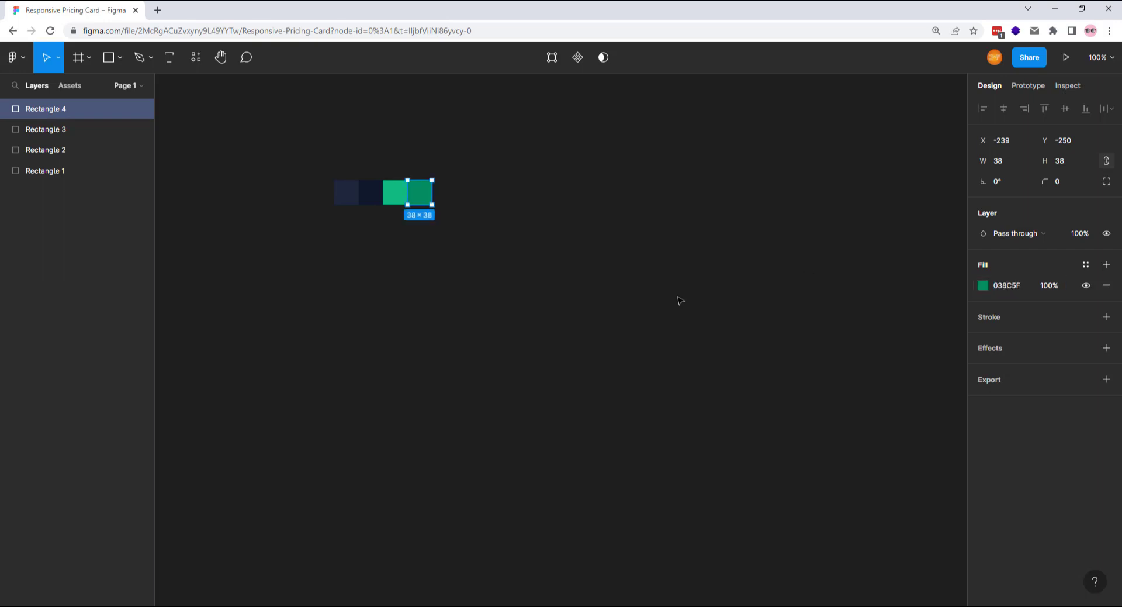
Put all four swatches into a horizontal auto layout, left-aligned and vertically centred, with a spacing of 5.
left_click(386, 221)
left_click_drag(441, 205, 321, 180)
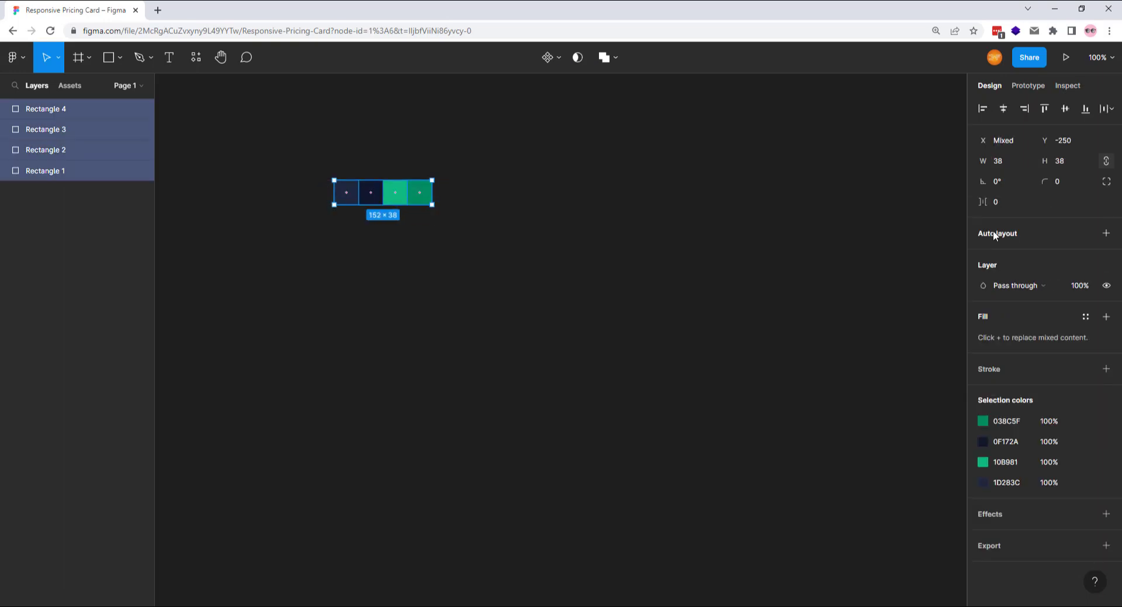
key("shift+a")
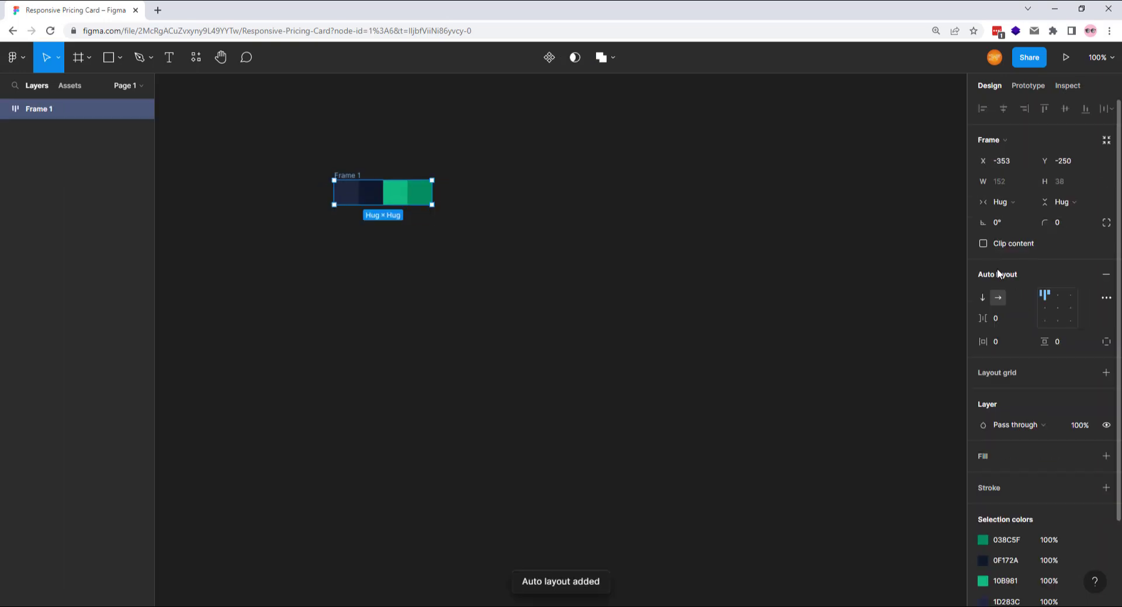
left_click(1044, 307)
left_click(998, 318)
key("Return")
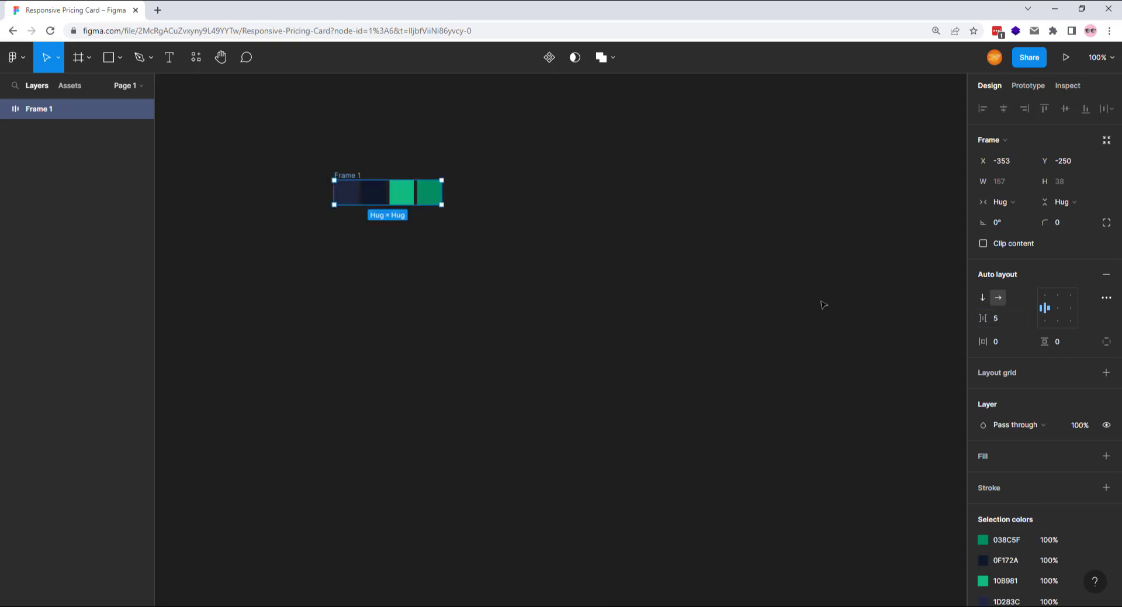
left_click(358, 281)
Draw a card frame to the right of the swatches and set its size to 420 × 620.
left_click(79, 59)
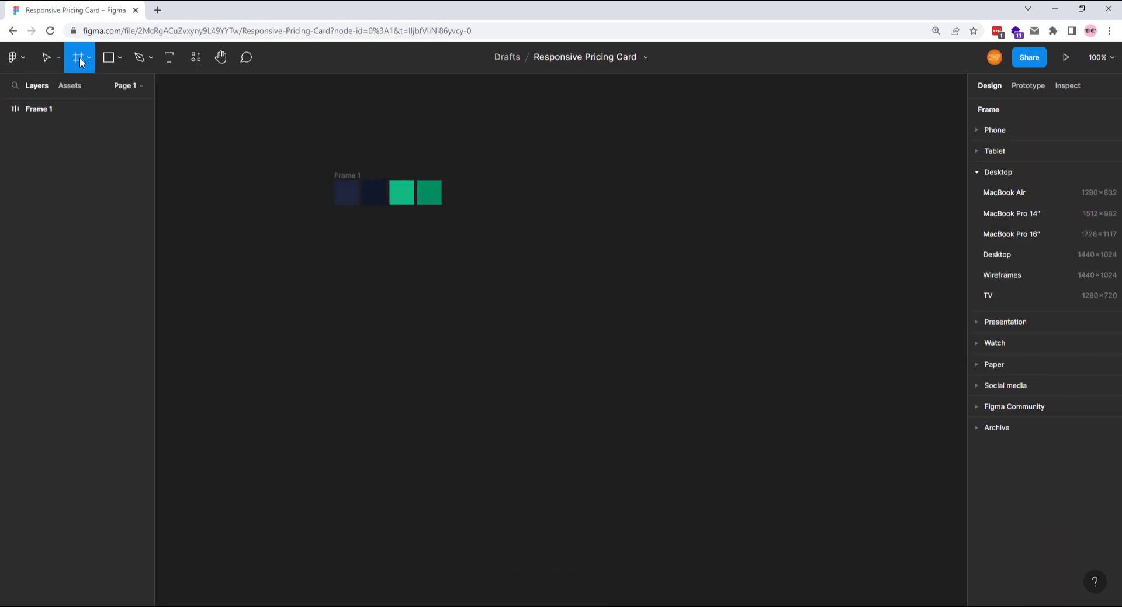
left_click_drag(521, 180, 683, 385)
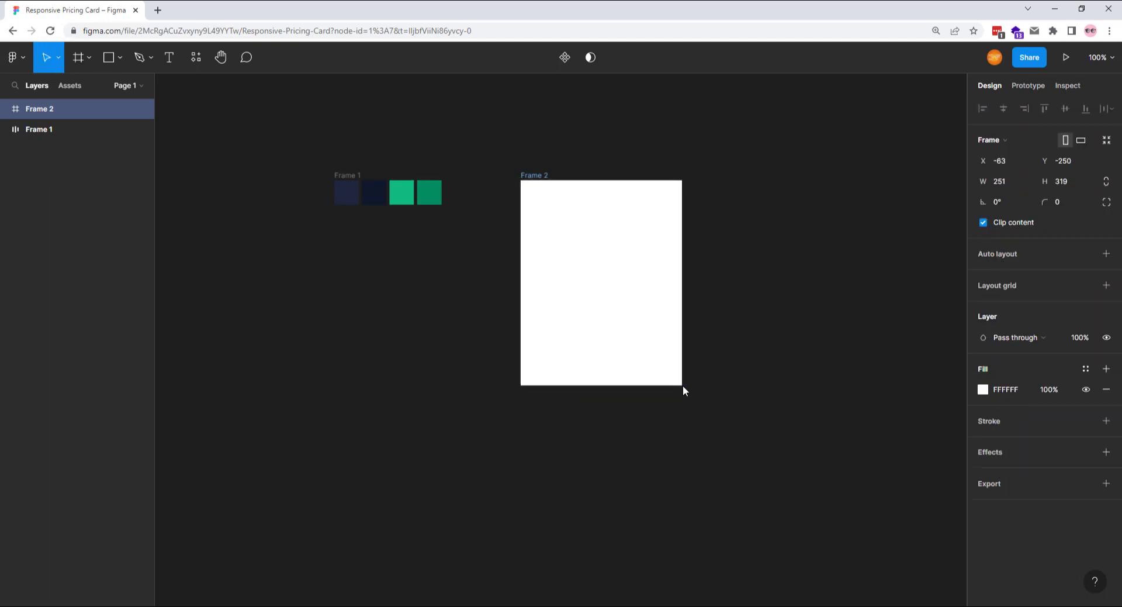
left_click(1001, 182)
type("420")
key("Return")
left_click(1069, 181)
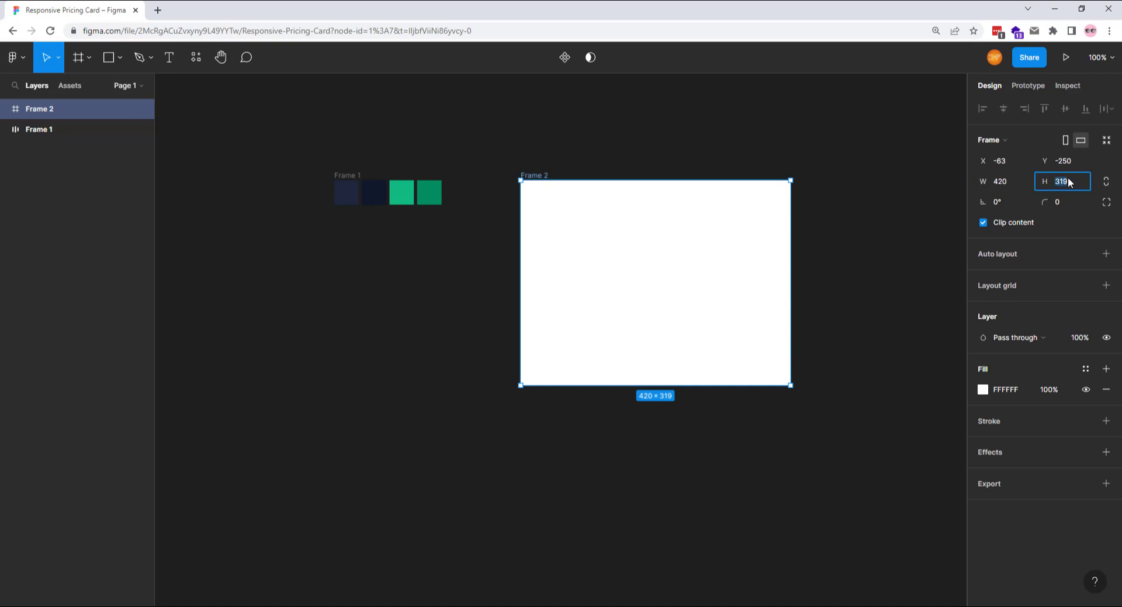
type("620")
key("Return")
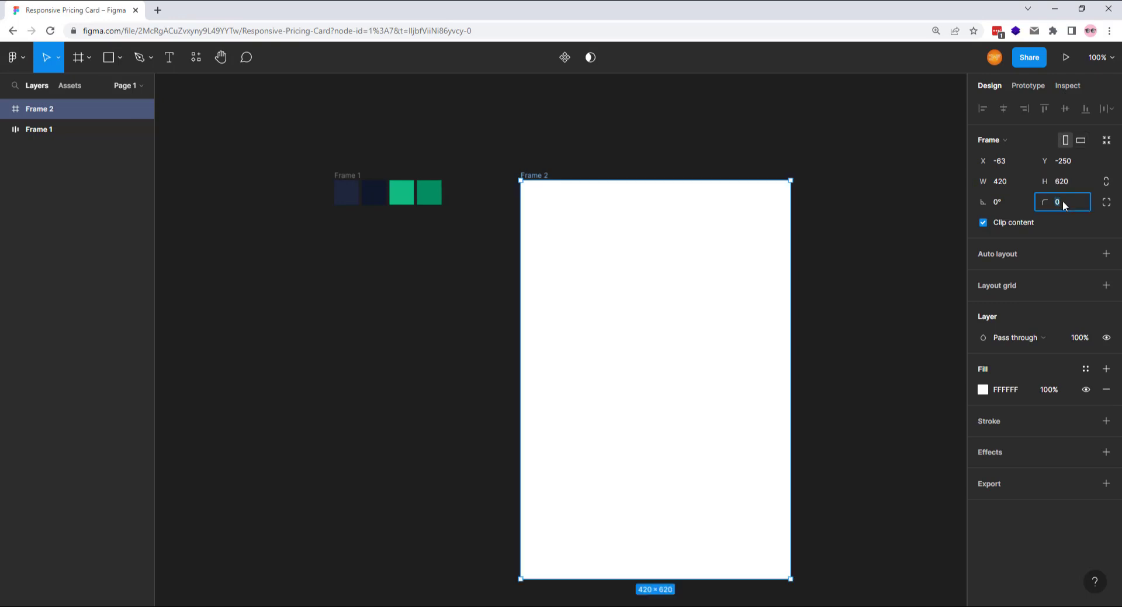
Round the card frame's corners to 20 and fill it with the 0F172A colour sampled from the second swatch.
left_click(1062, 201)
type("20")
key("Return")
key("i")
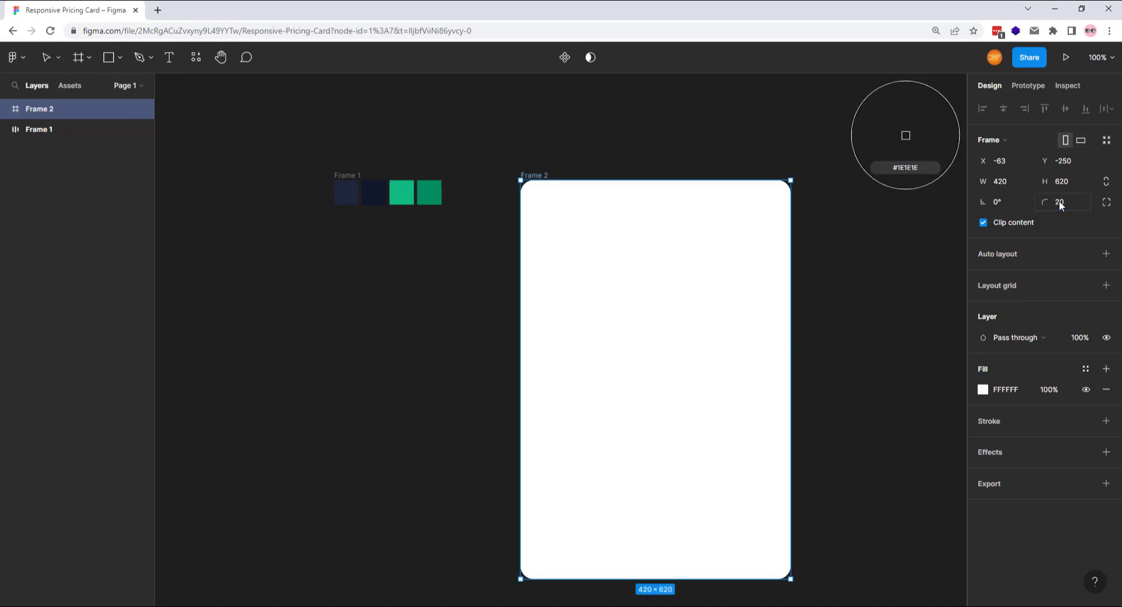
left_click(375, 193)
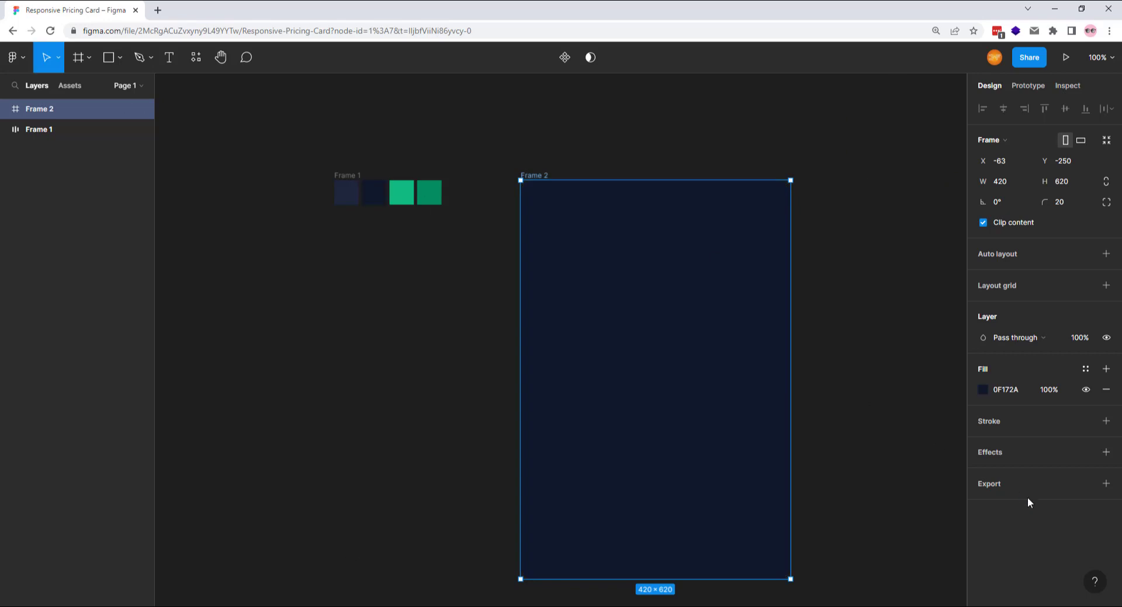
Add a stroke to the card frame and colour it AFAFAF.
left_click(1106, 421)
left_click(1004, 442)
type("afafaf")
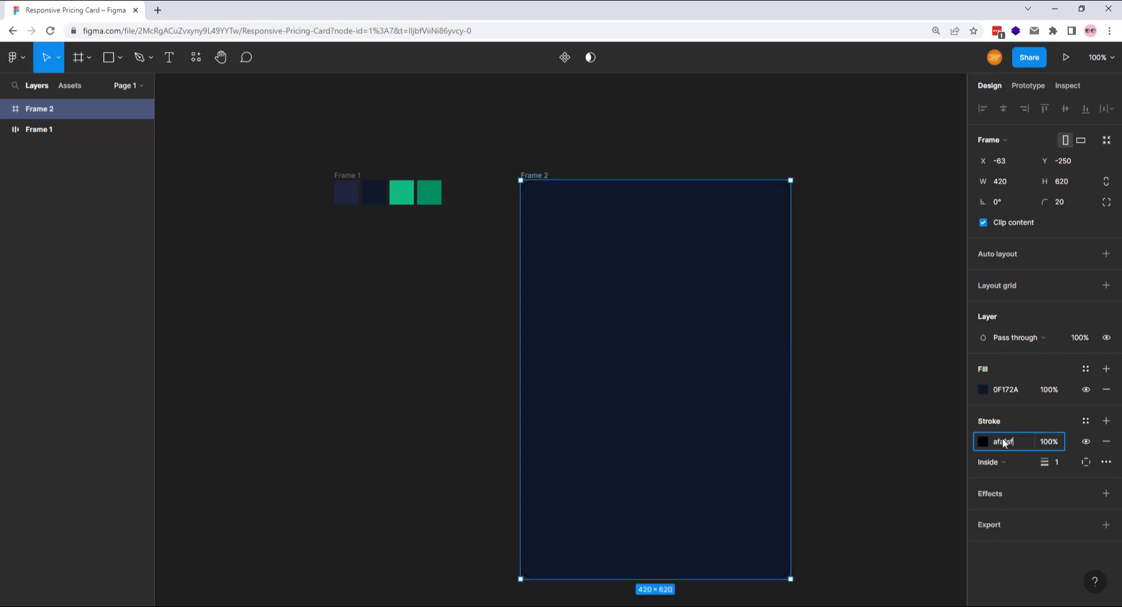
key("Return")
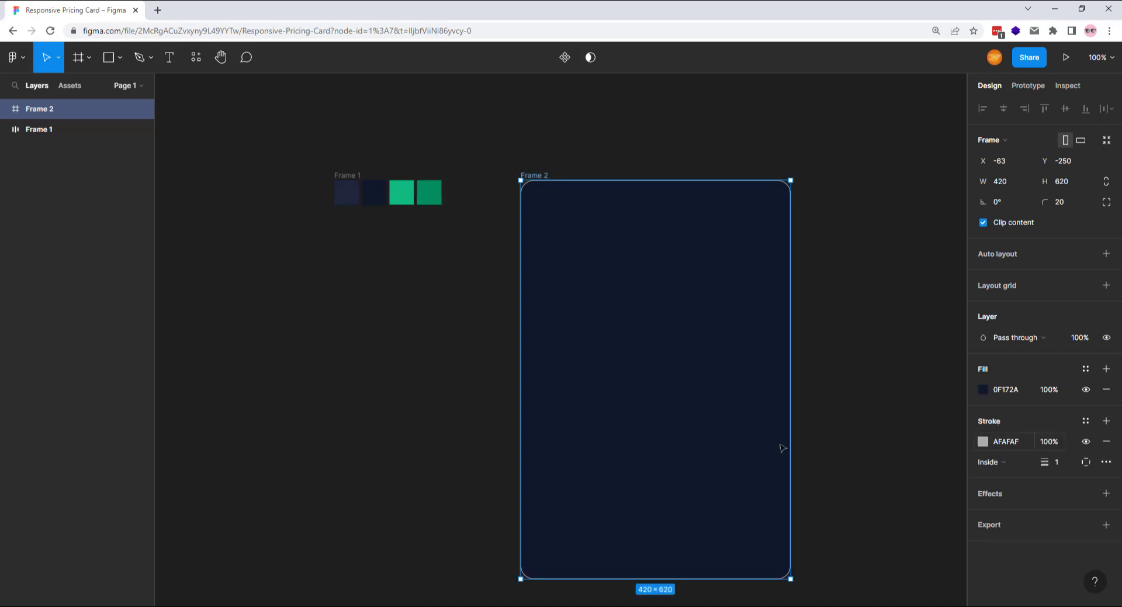
Add the price text "20" near the card's upper-left corner and set its font size to 60.
left_click(169, 58)
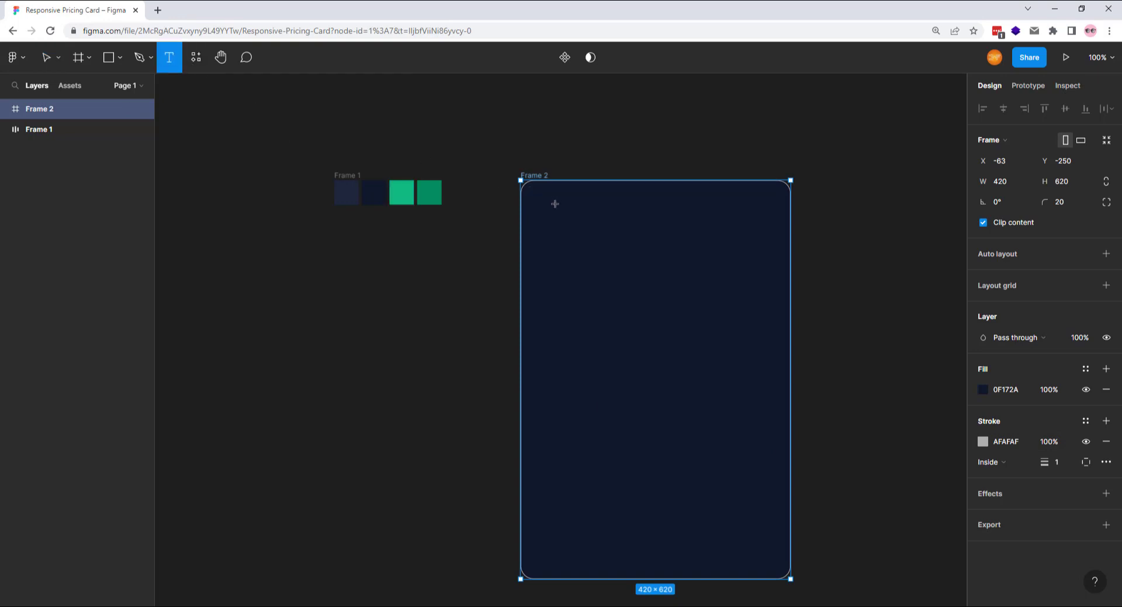
left_click(555, 203)
type("20")
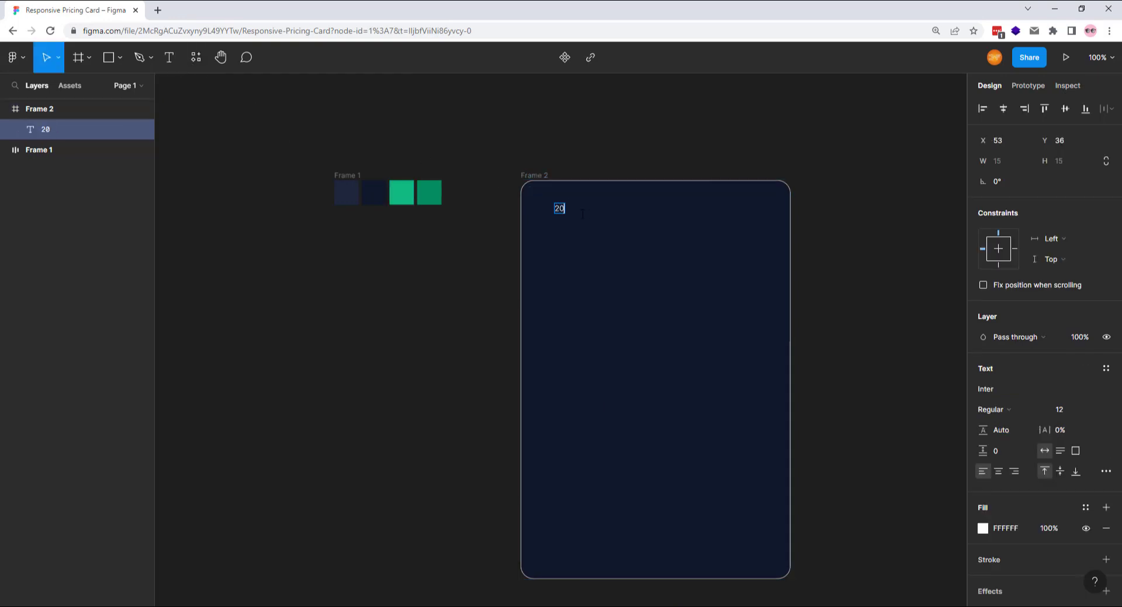
key("Escape")
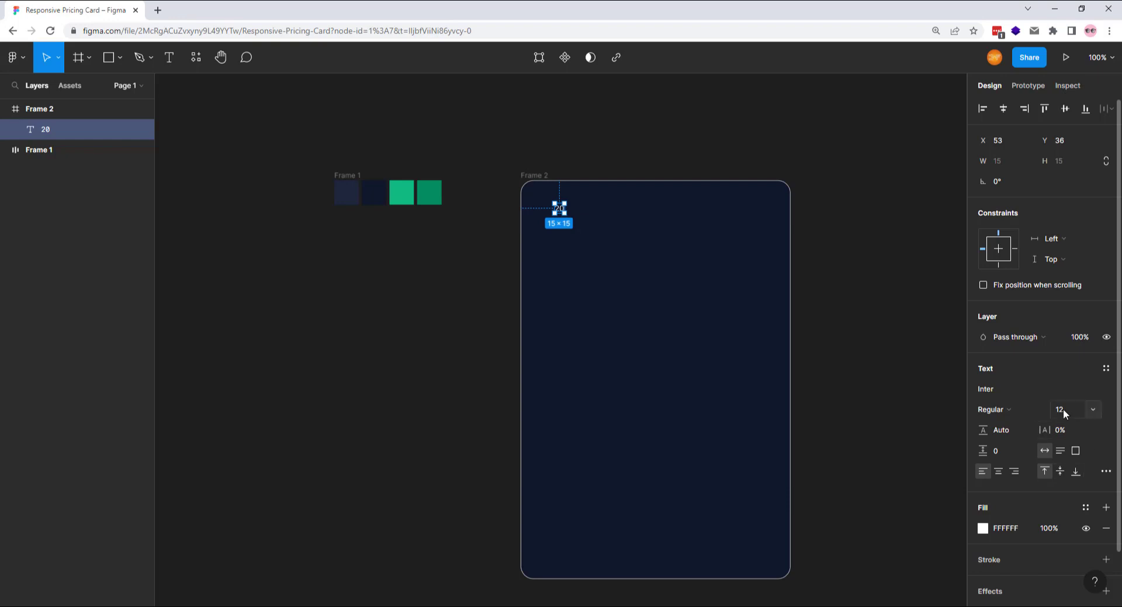
key("Return")
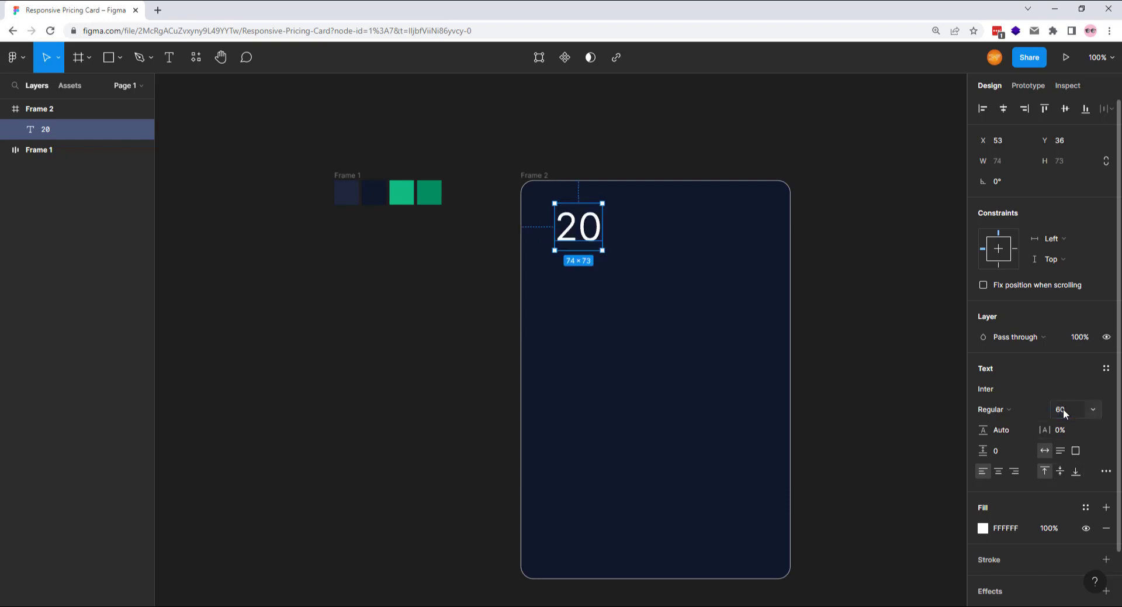
Change the price text's font to Poppins with the Bold weight.
left_click(993, 388)
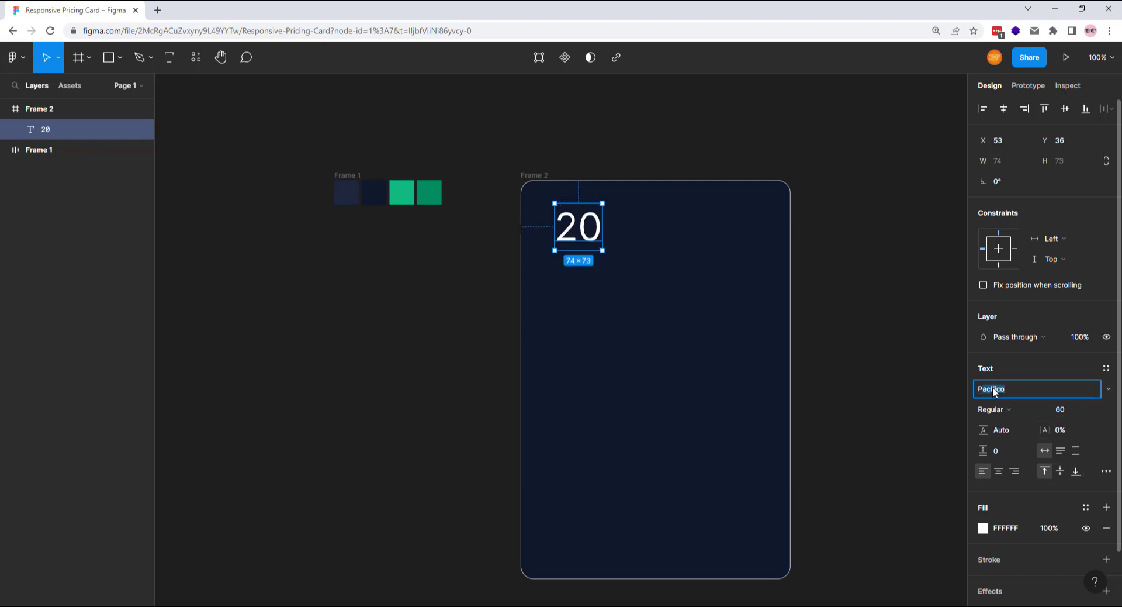
type("Poppins")
key("Return")
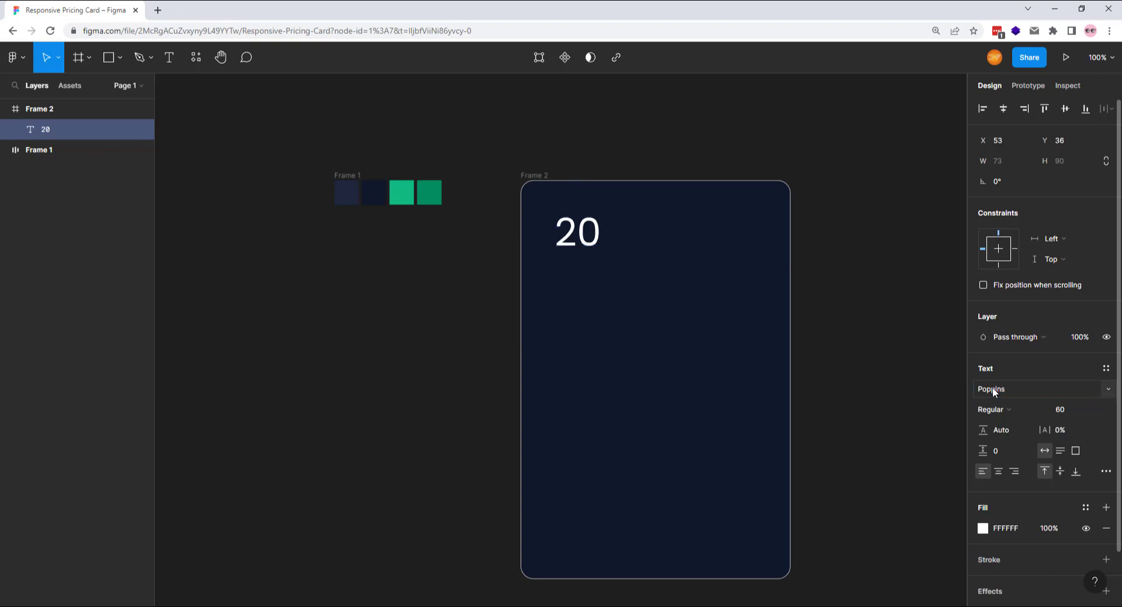
left_click(998, 409)
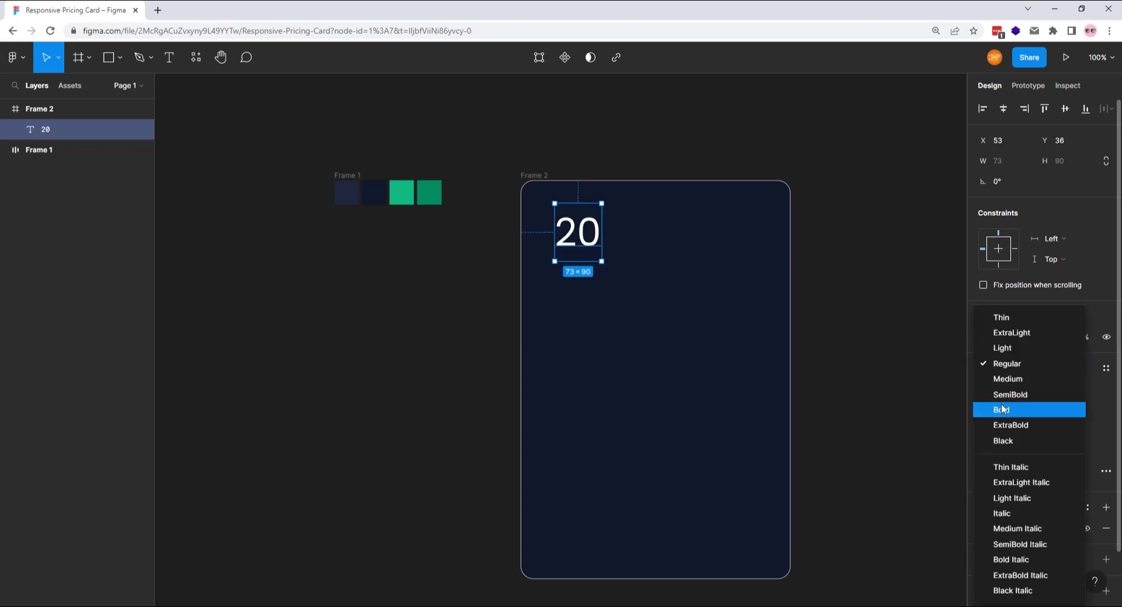
left_click(1003, 409)
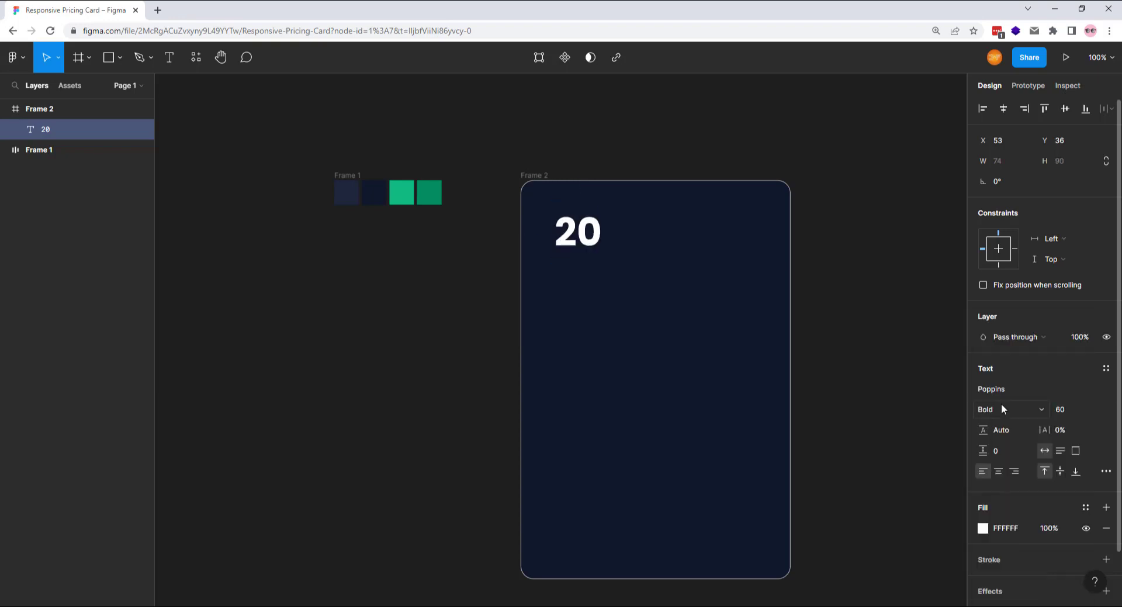
Add a "$" text at the upper left of the price and set its font size to 16.
left_click(169, 59)
left_click(548, 214)
type("$")
key("Escape")
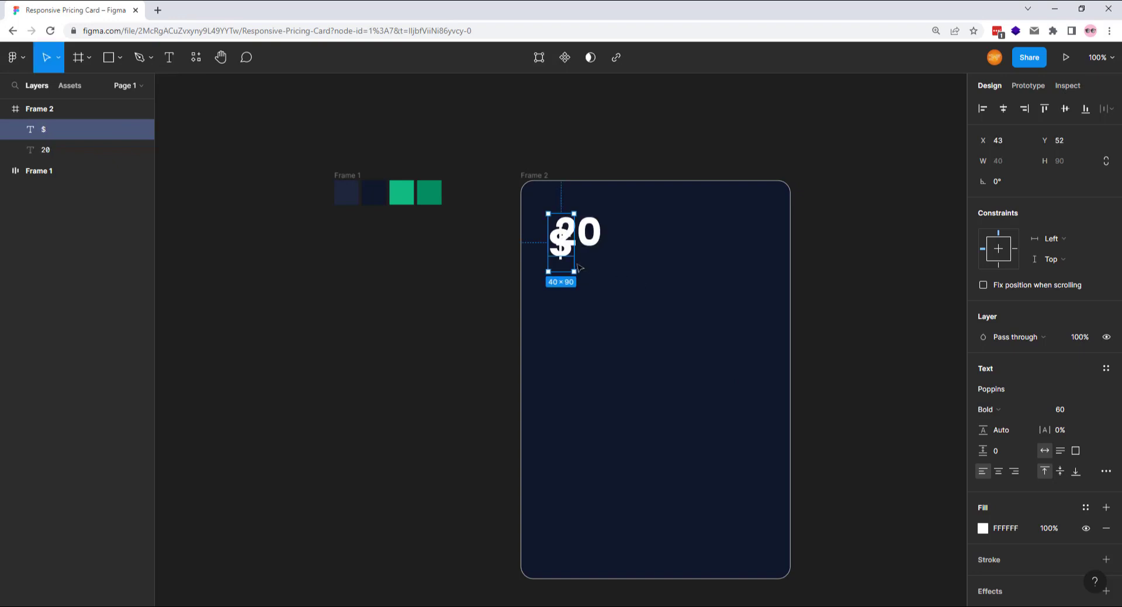
left_click(1063, 409)
type("16")
key("Return")
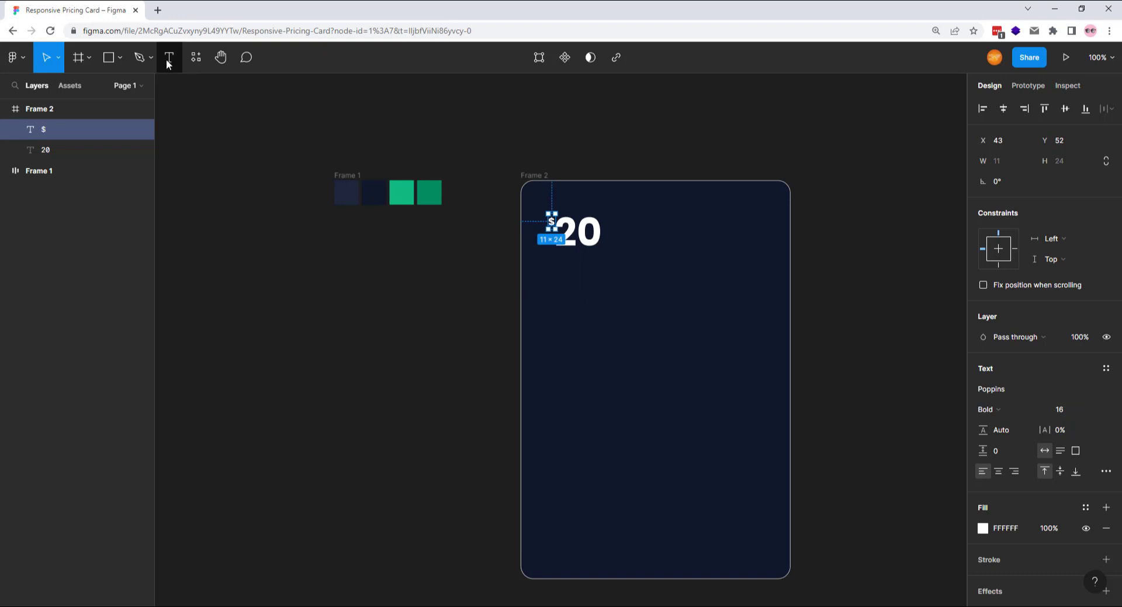
Add the text "/per month" at the lower right of the price.
left_click(168, 61)
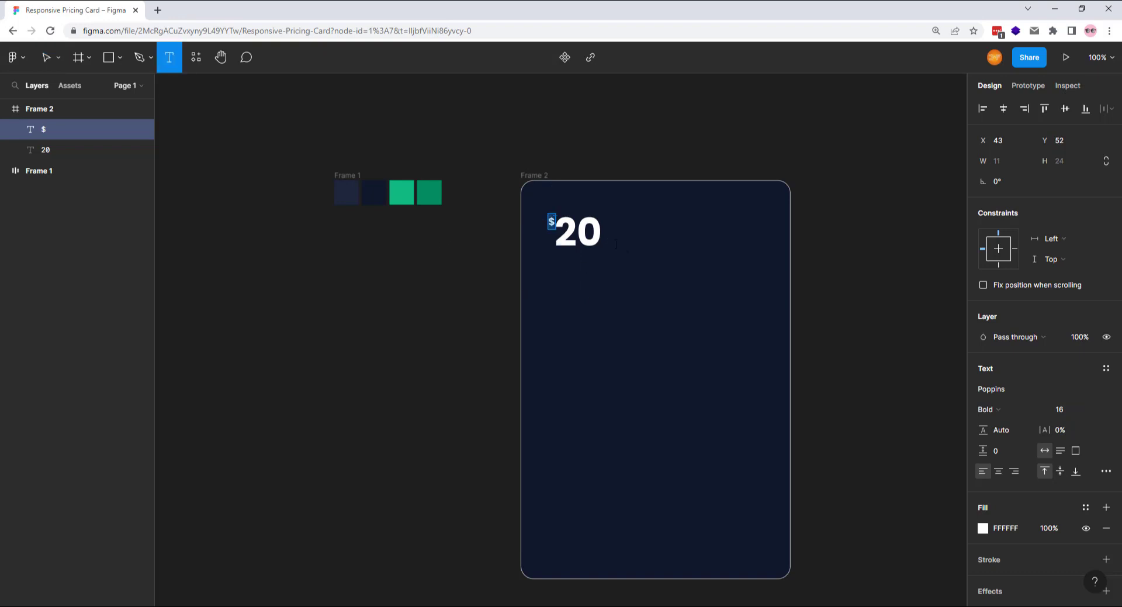
left_click(611, 242)
type("/")
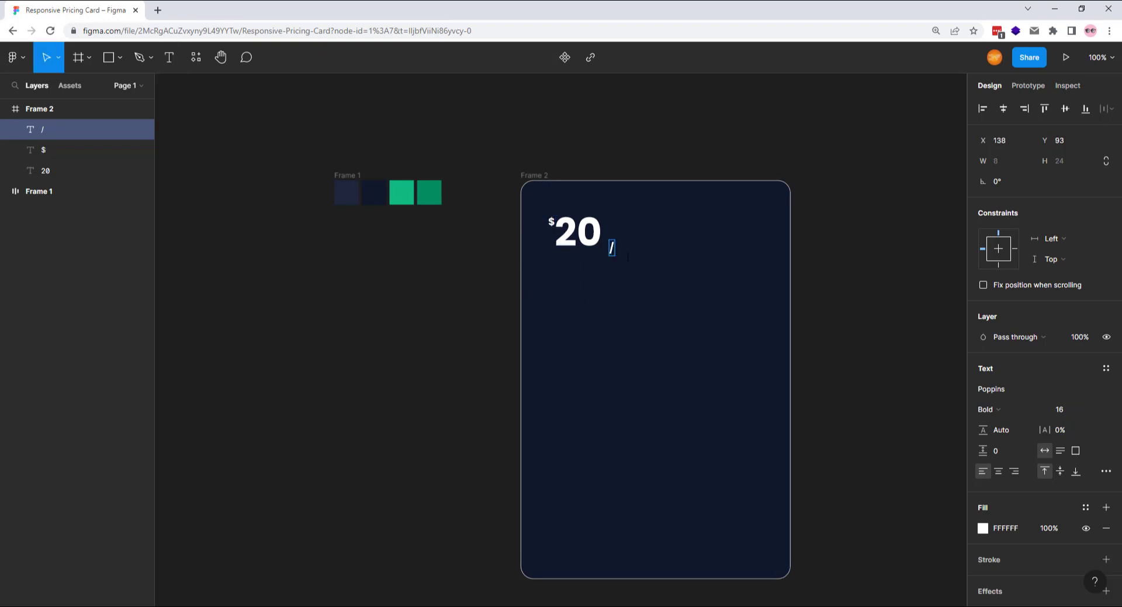
type("per month")
key("Escape")
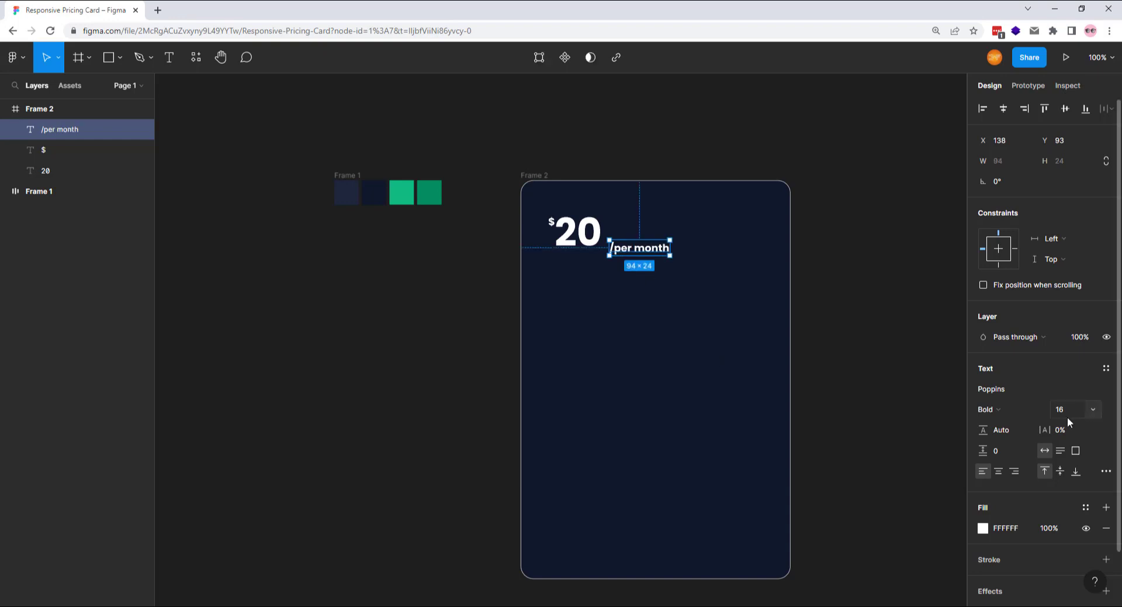
Set the "/per month" text to Regular weight and wrap it together with the "20" price text in an auto layout.
left_click(1041, 408)
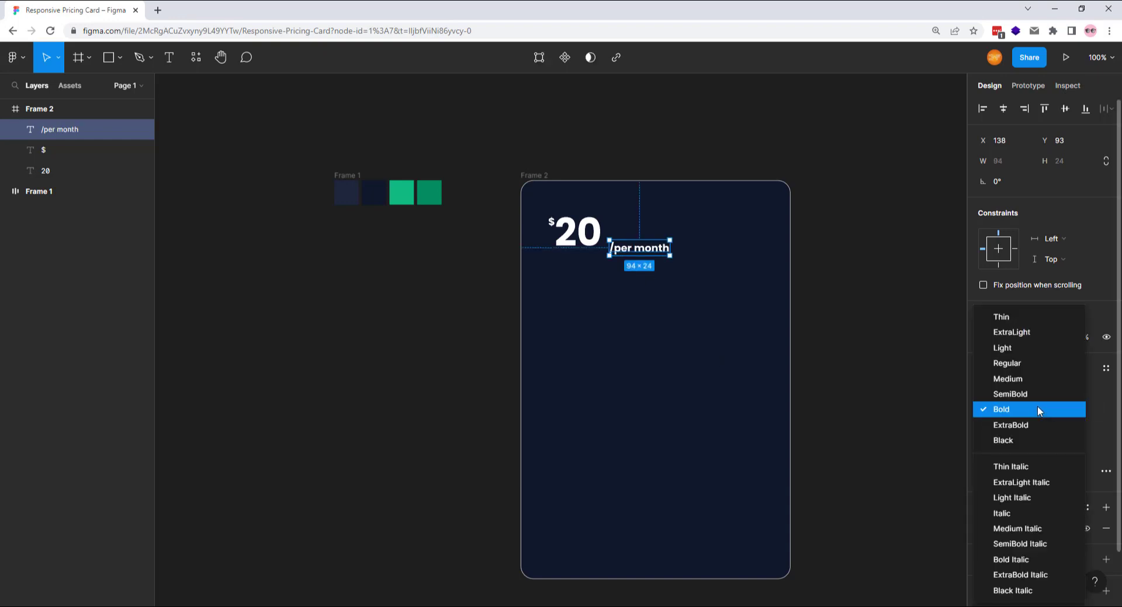
left_click(1018, 364)
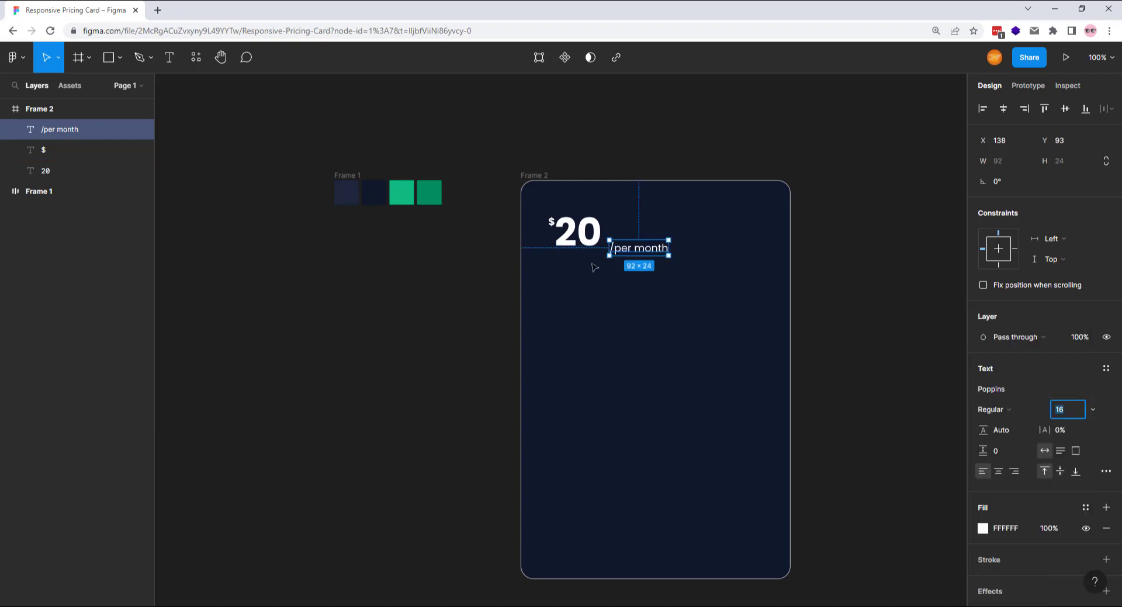
left_click(588, 234, "shift")
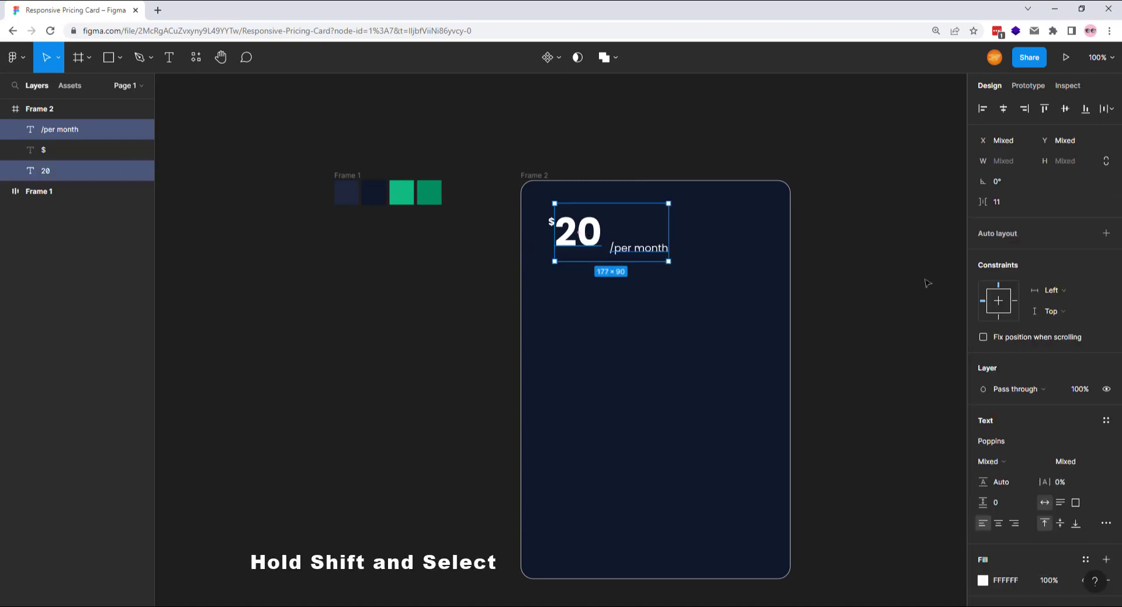
key("shift+a")
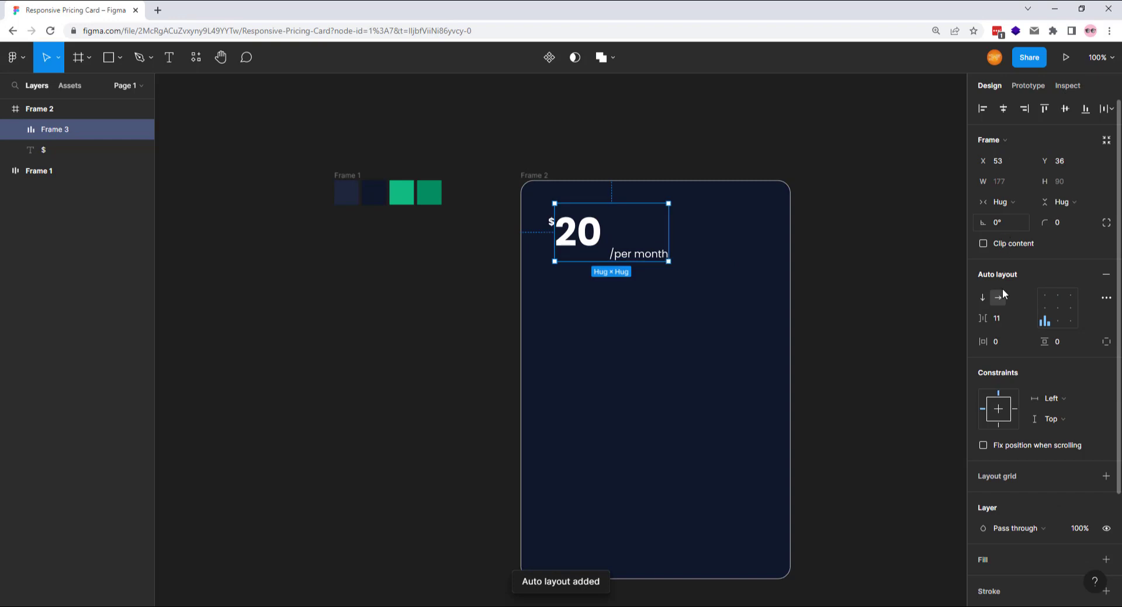
Align the items in the price auto layout to the left centre and set their spacing to 3.
left_click(1044, 307)
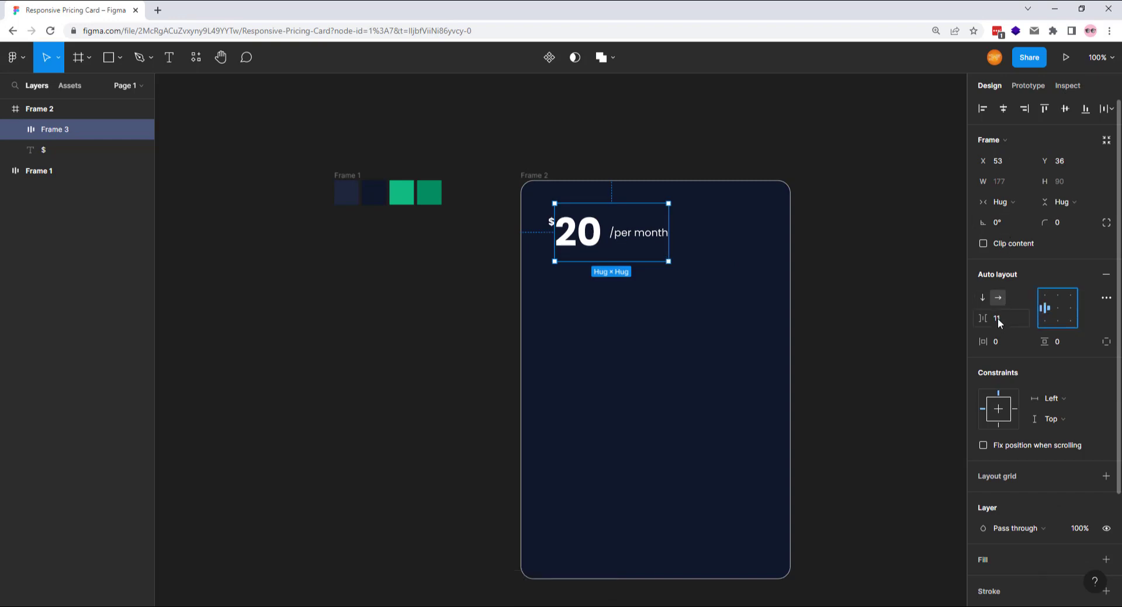
left_click(998, 318)
type("3")
key("Return")
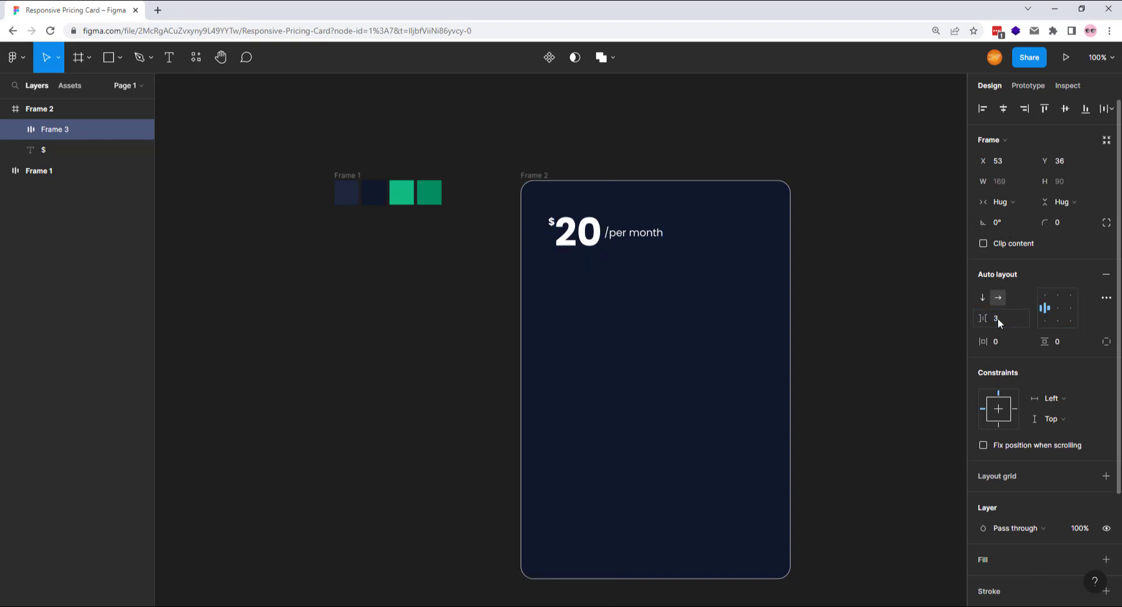
Combine the "$" text and the price group in an outer auto layout.
left_click(551, 222, "shift")
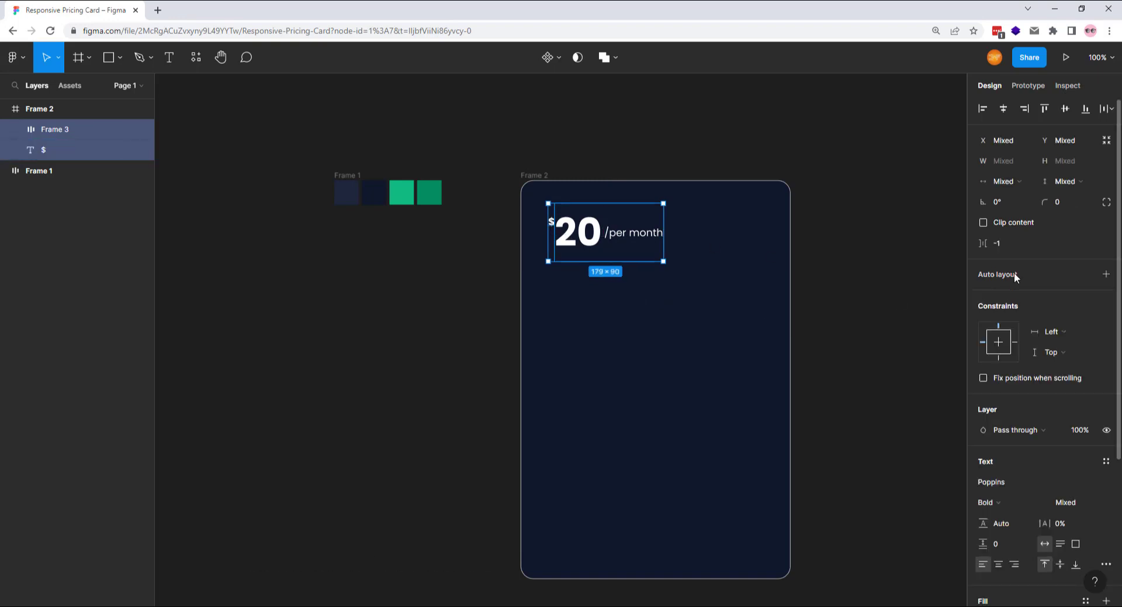
key("shift+a")
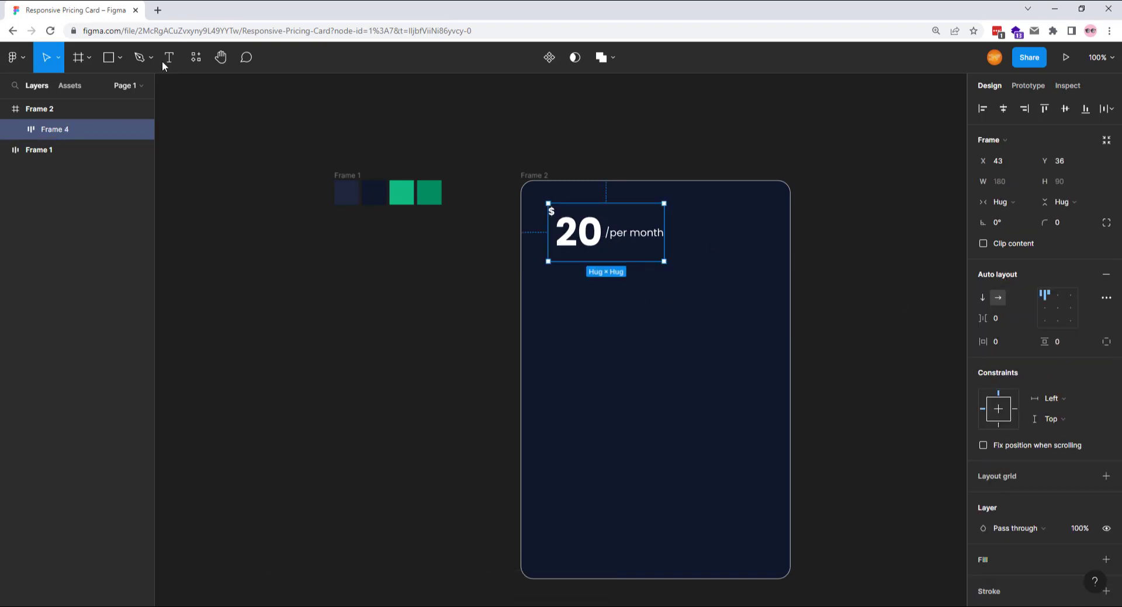
Add the text "basic" below the price in the card.
left_click(169, 59)
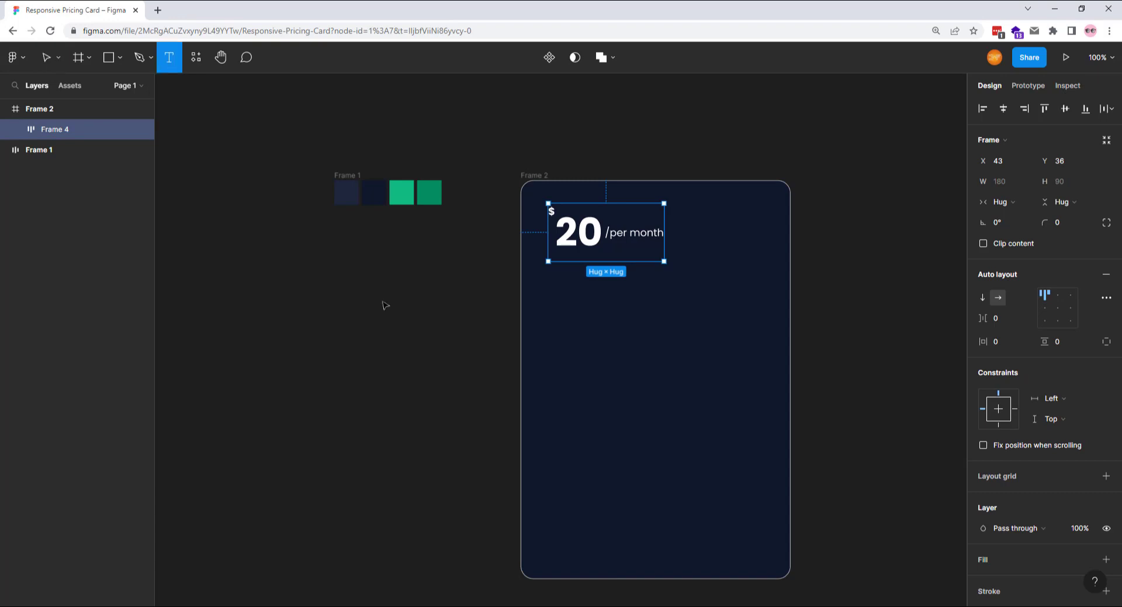
left_click(550, 291)
type("basic")
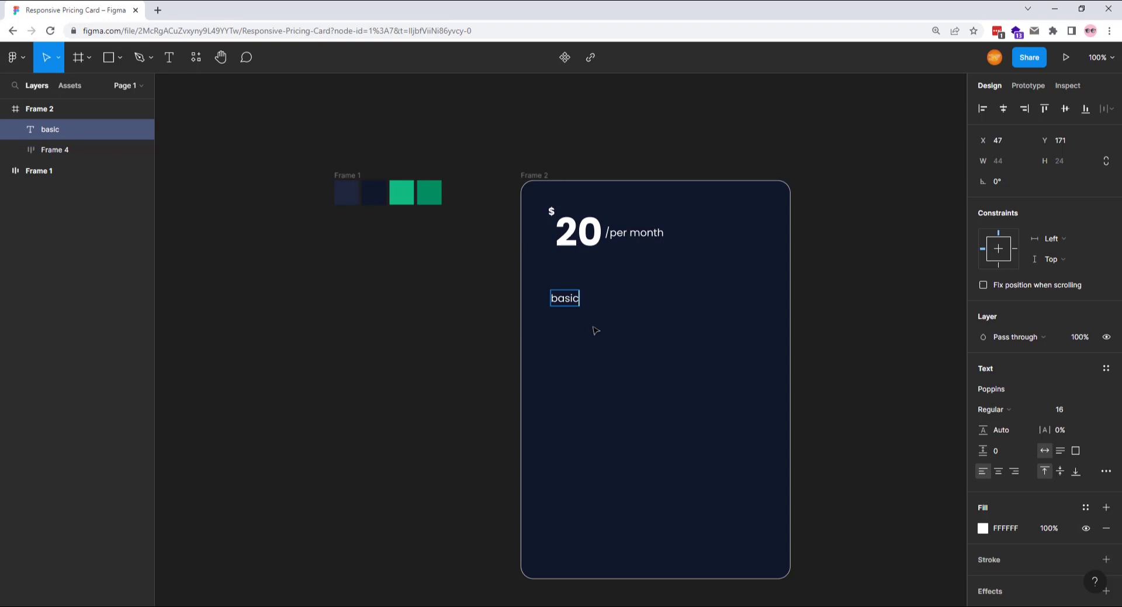
key("Escape")
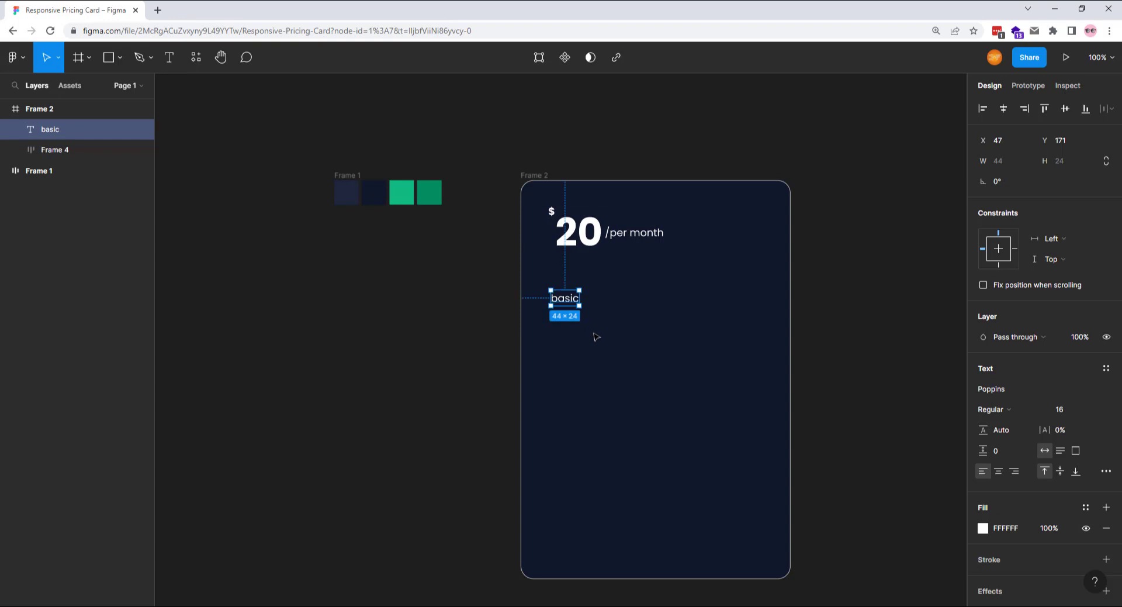
Set the "basic" text's font size to 20 and its weight to Bold.
left_click(1064, 410)
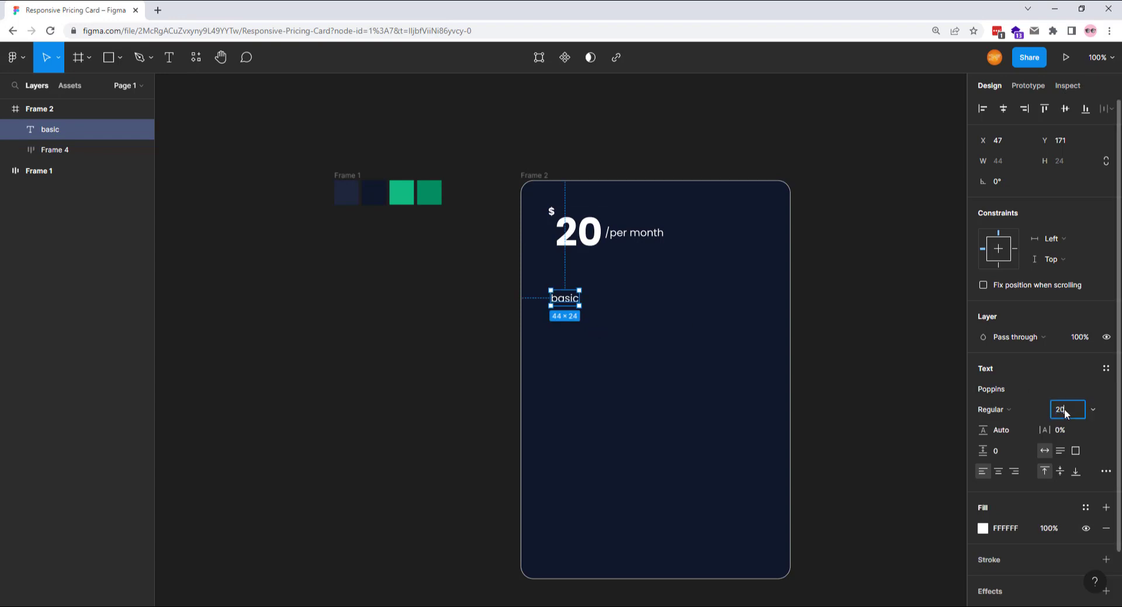
type("20")
key("Return")
left_click(1022, 408)
left_click(1010, 409)
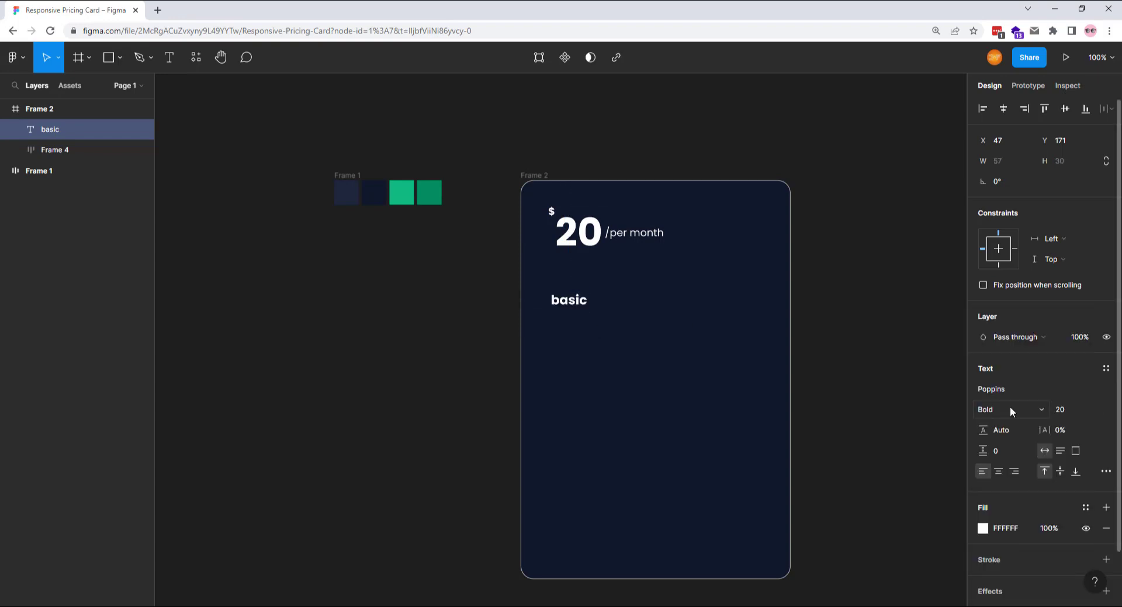
Change the letter case of the "basic" text to title case in the type settings.
left_click(1106, 471)
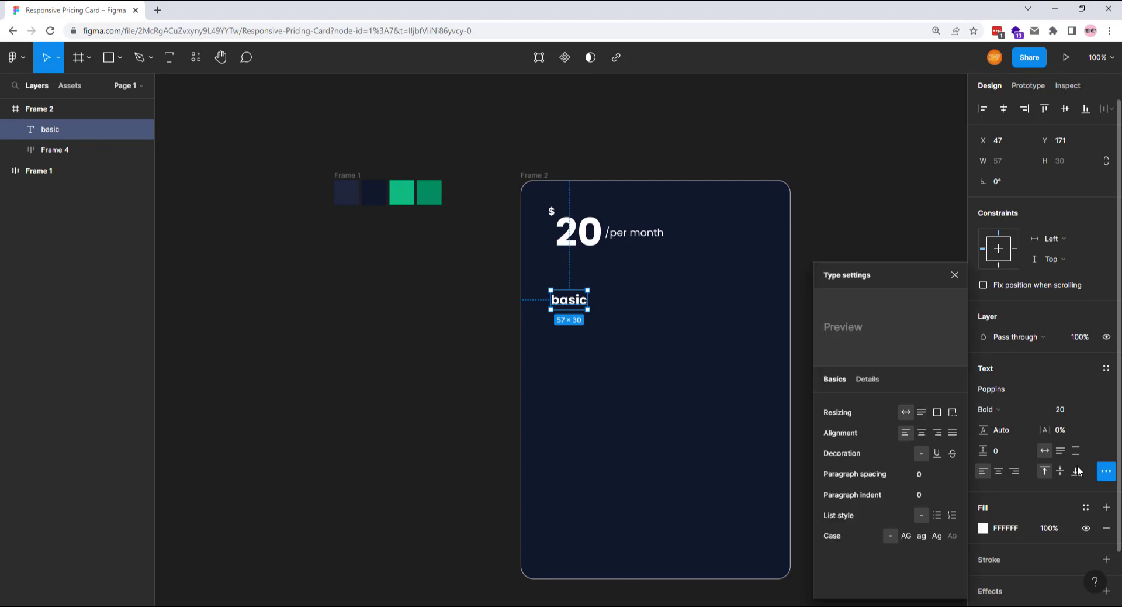
left_click(938, 537)
left_click(955, 275)
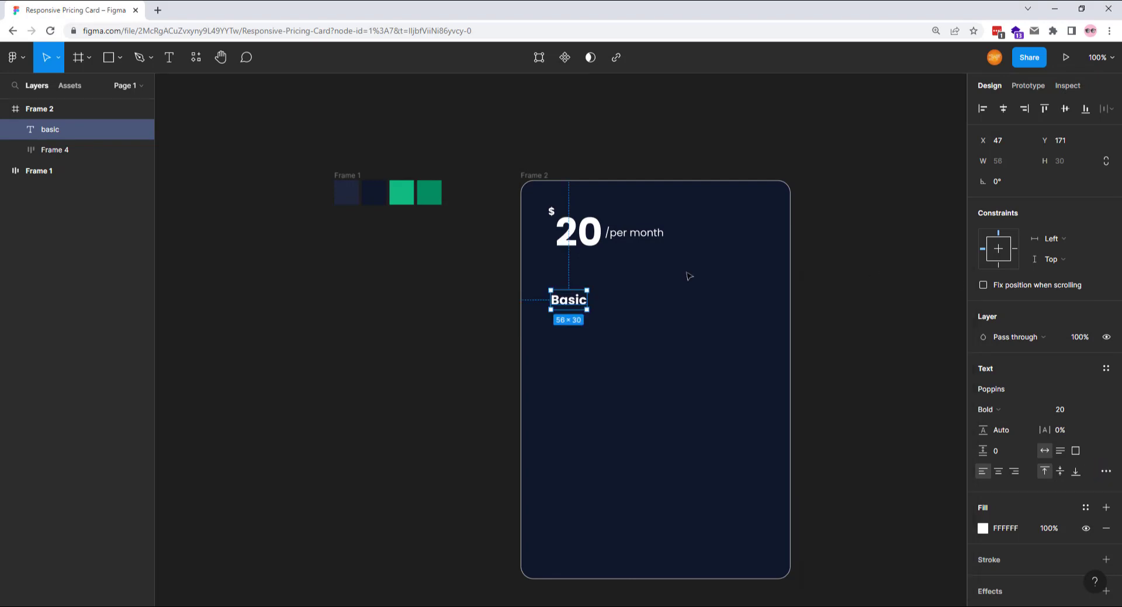
Start a new text object below the plan name with Regular weight and font size 14.
left_click(169, 58)
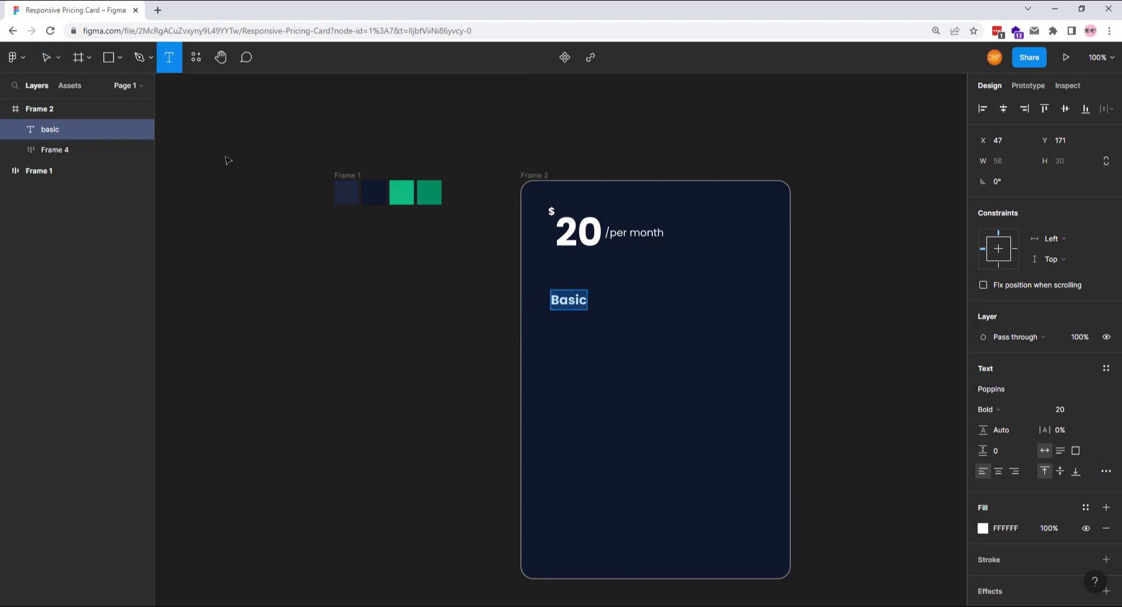
left_click(555, 327)
left_click(1010, 412)
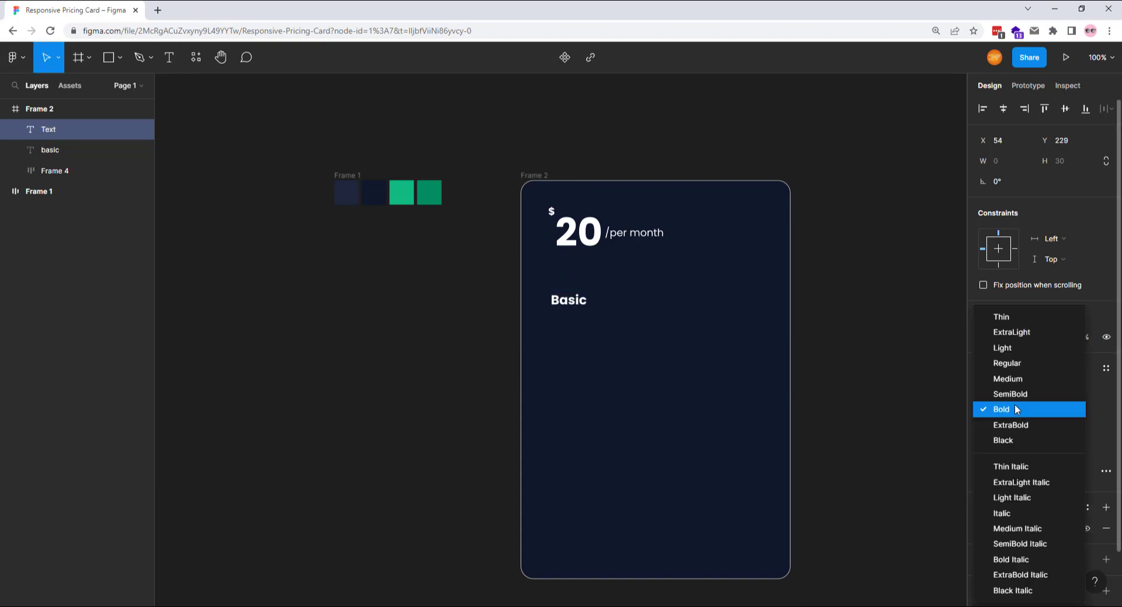
left_click(1008, 363)
left_click(1061, 412)
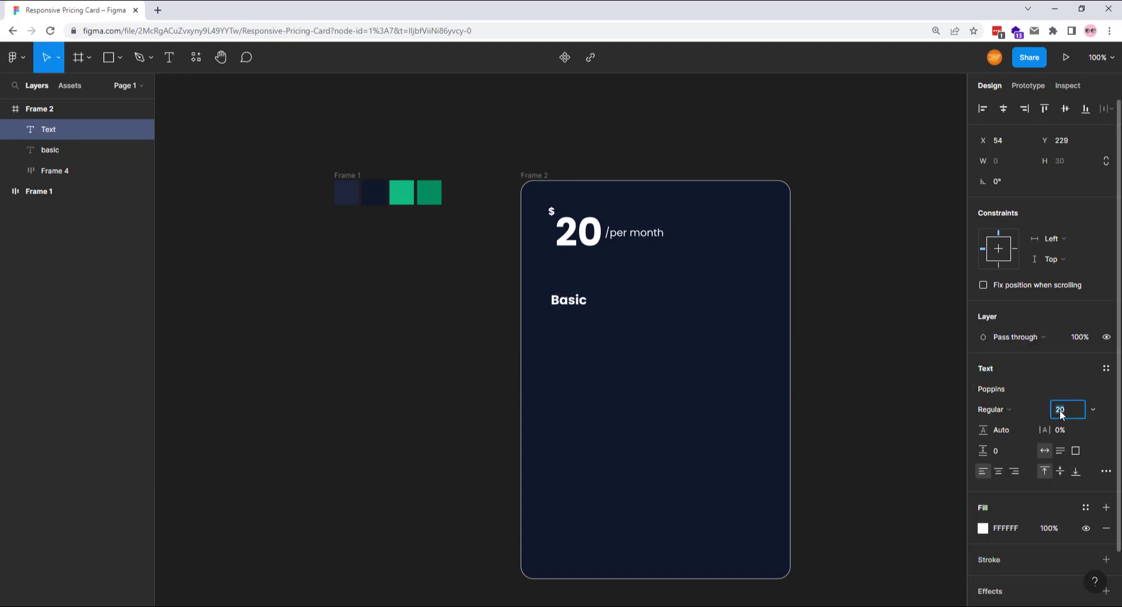
key("Return")
key("Return")
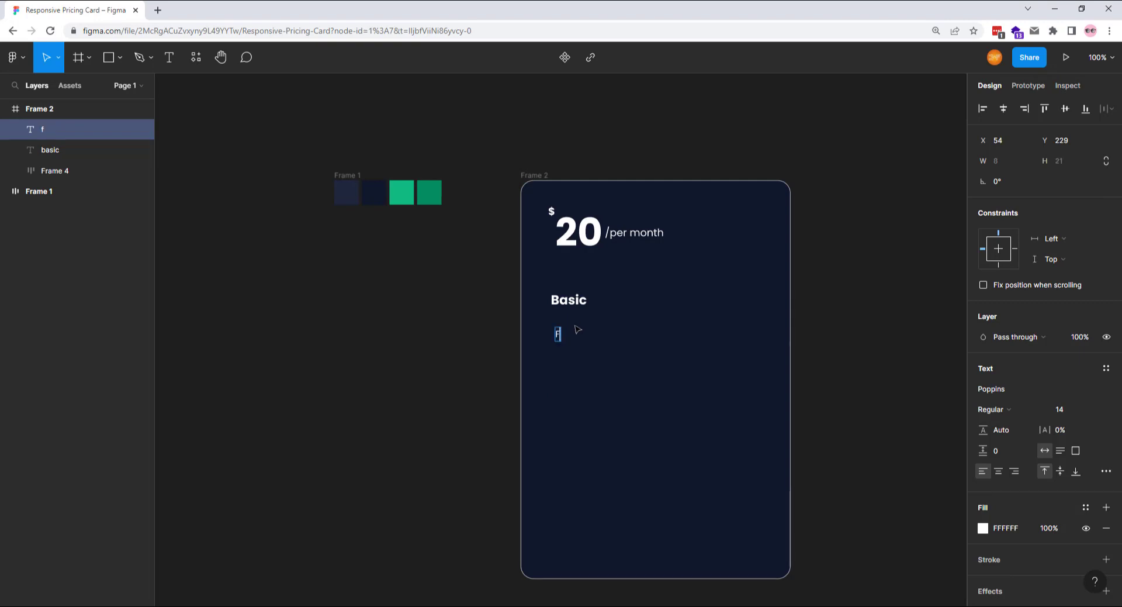
Write the plan description "For Beginner Who Want To Scale Business Globaly" in the new text object.
type("For Begi")
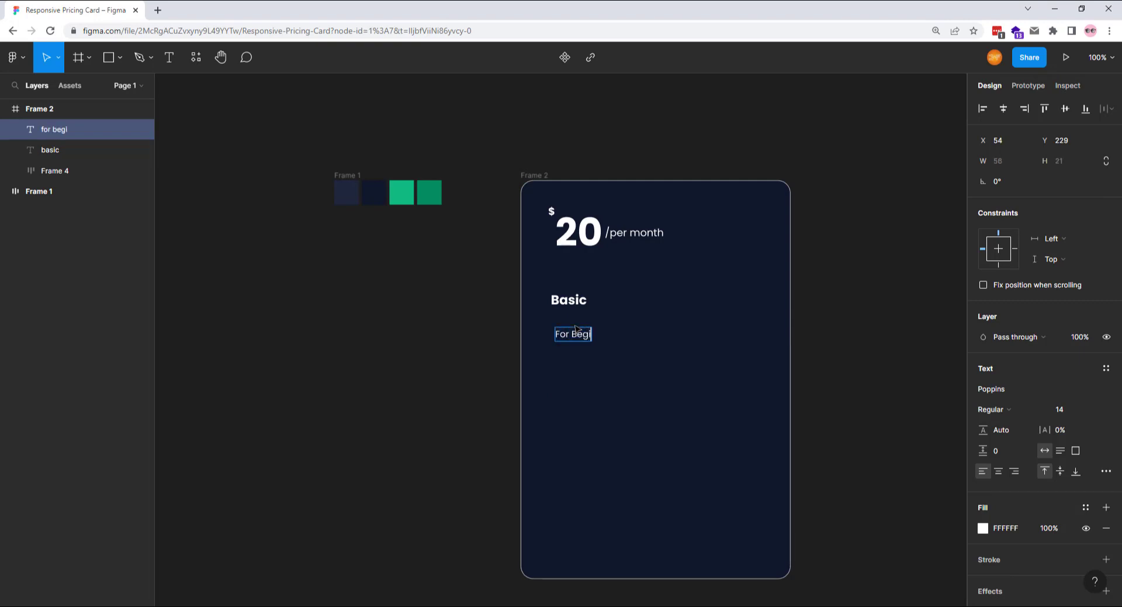
type("nner Who Want To Sc")
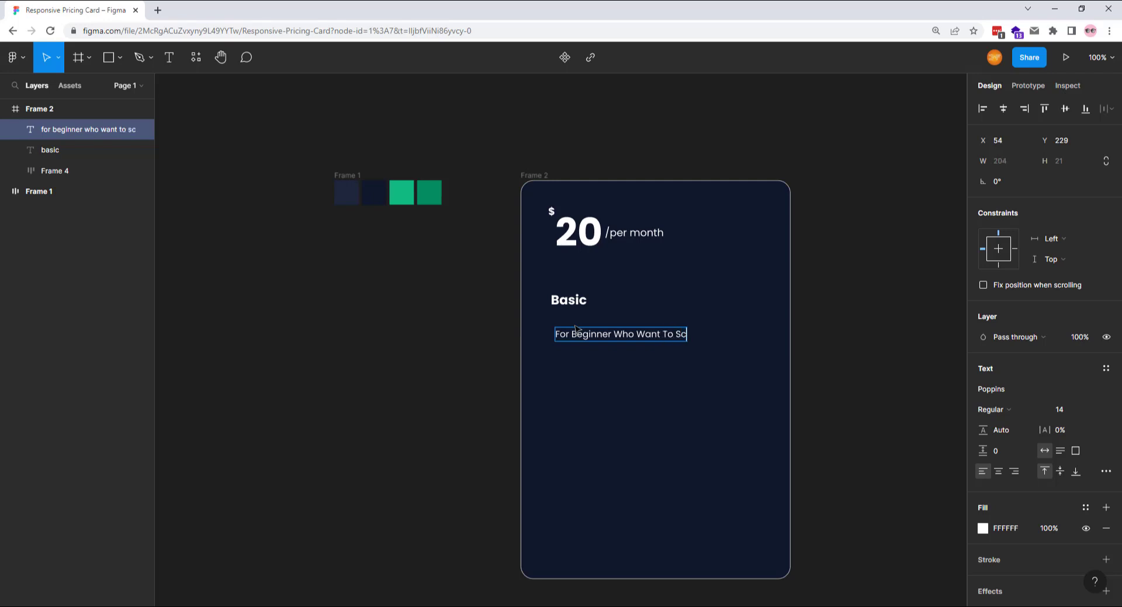
type("ale Business")
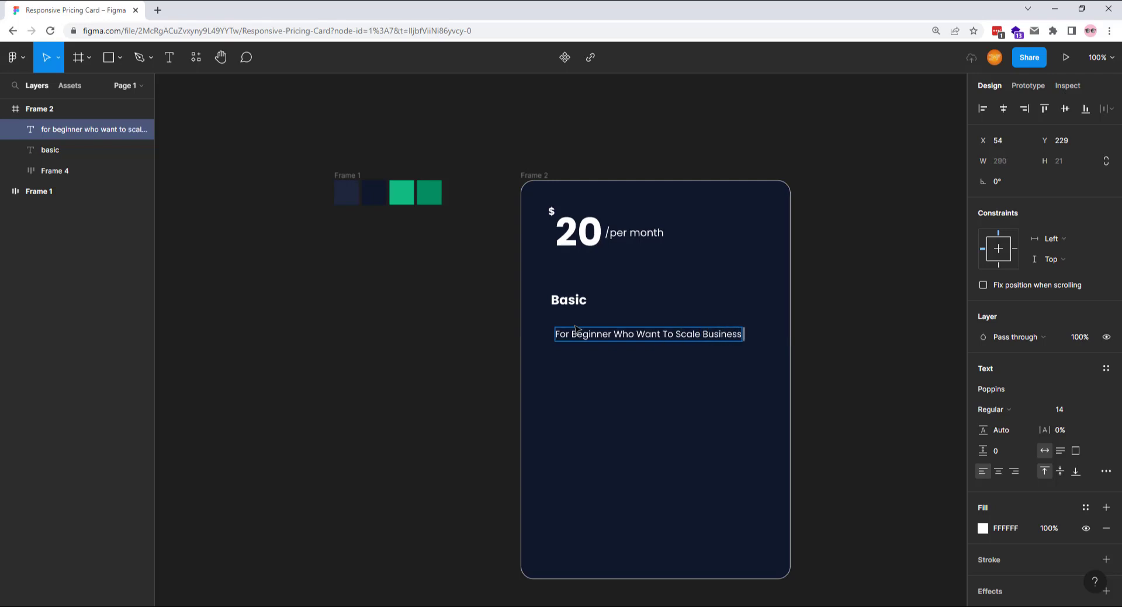
type(" Global")
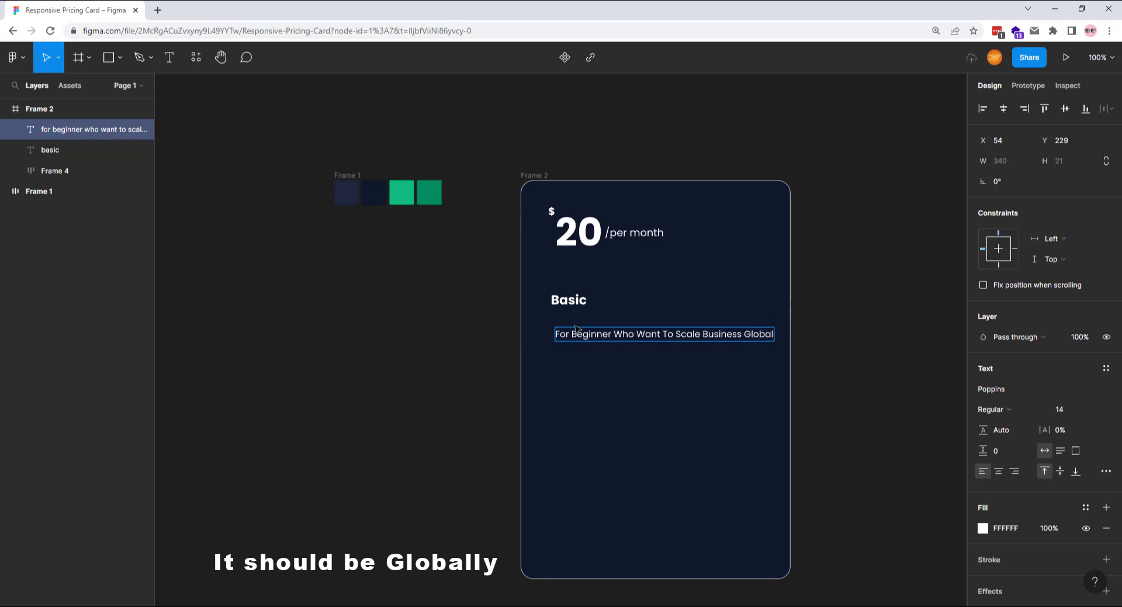
type("y")
key("Escape")
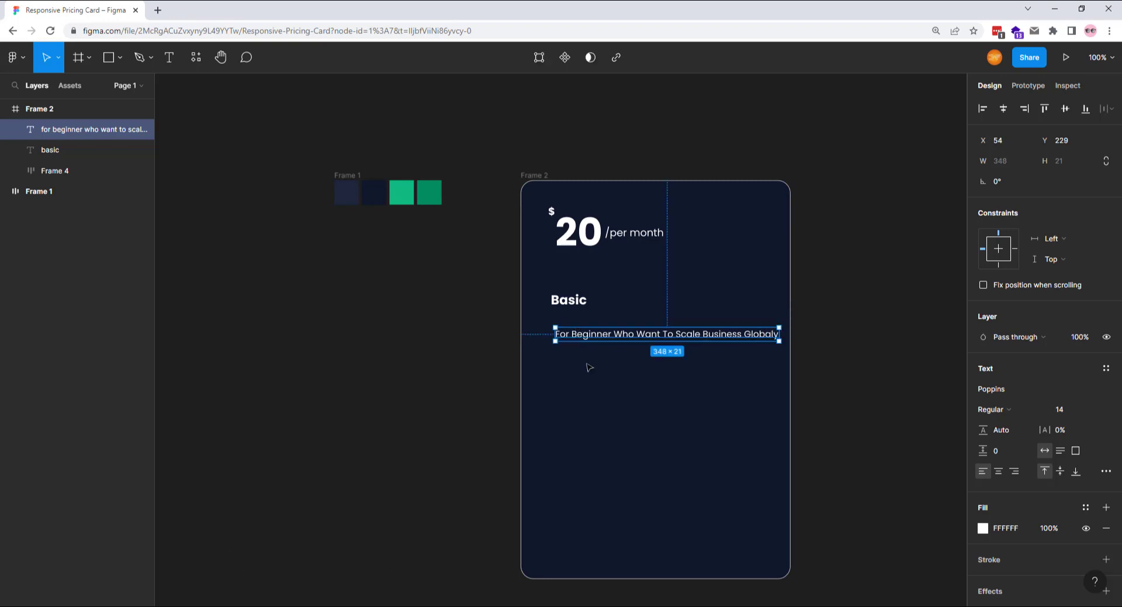
Run the Iconify plugin on the card frame and search it for "bookmark" icons.
right_click(563, 380)
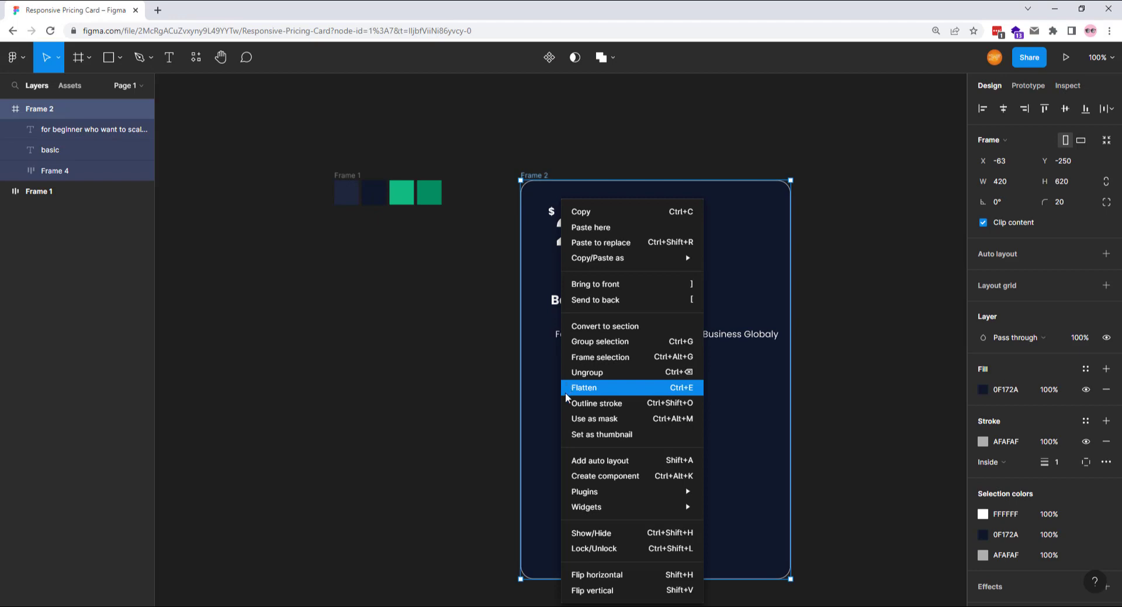
mouse_move(596, 494)
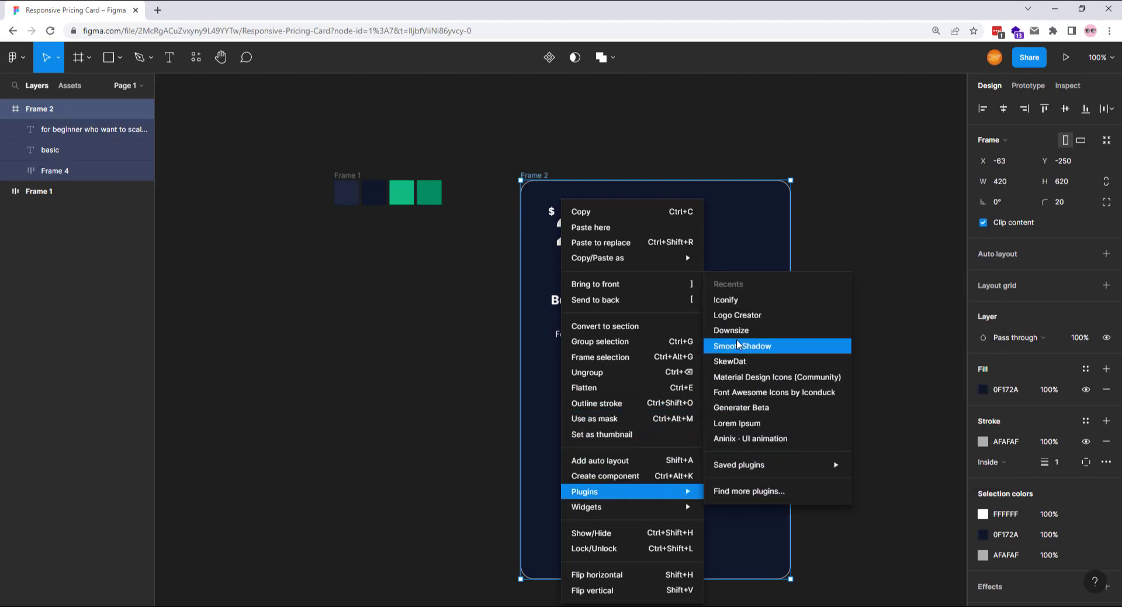
left_click(732, 301)
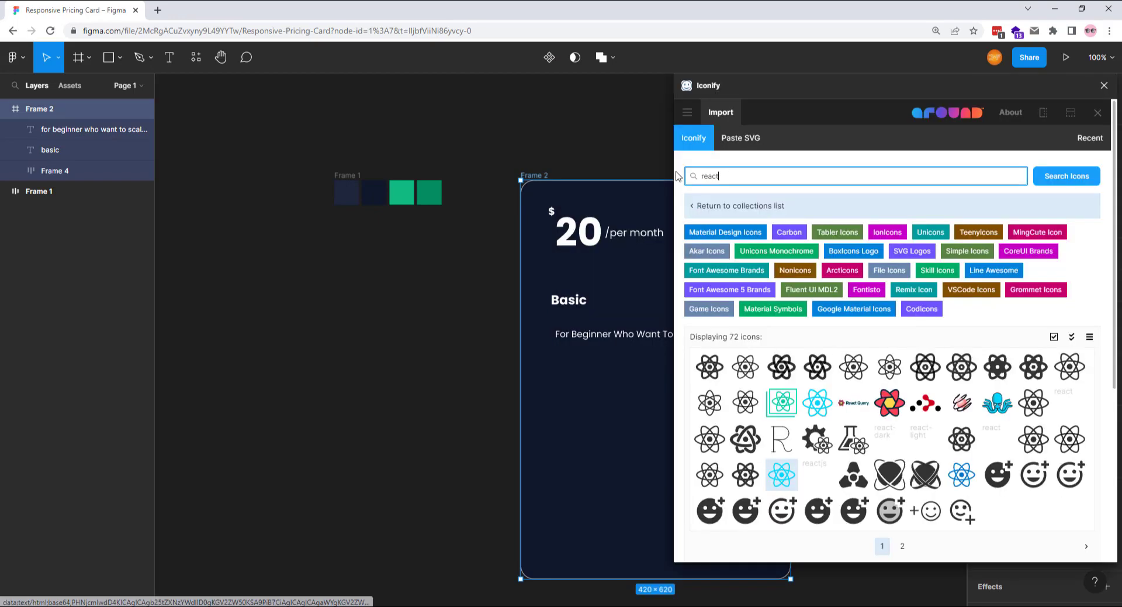
type("bookmark")
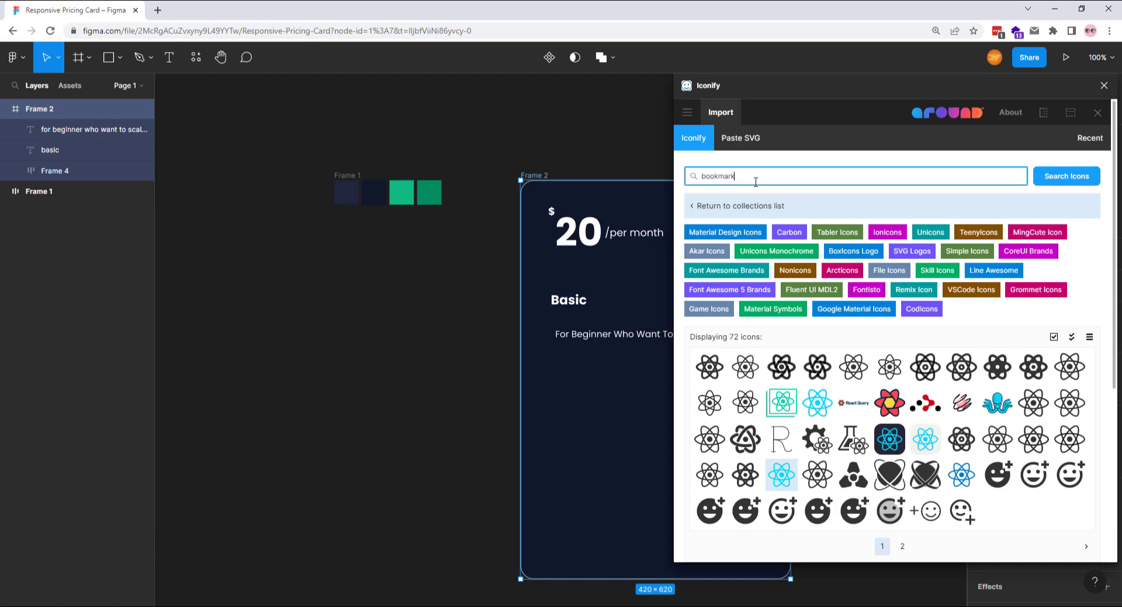
key("Return")
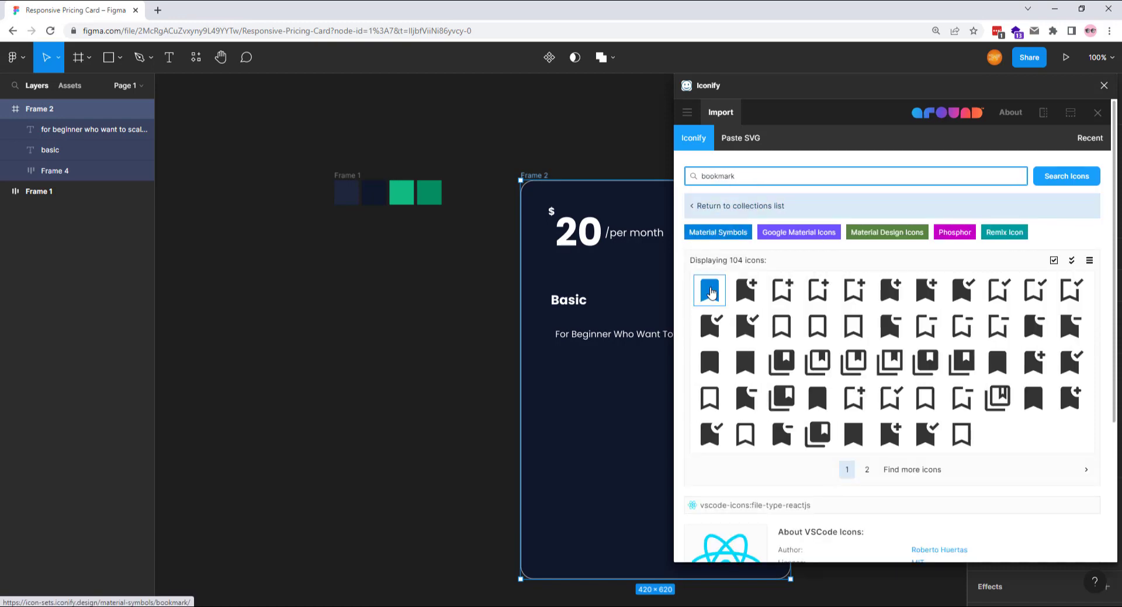
Import the solid Material Symbols bookmark icon into Frame 2 and place it below the description text.
left_click(712, 292)
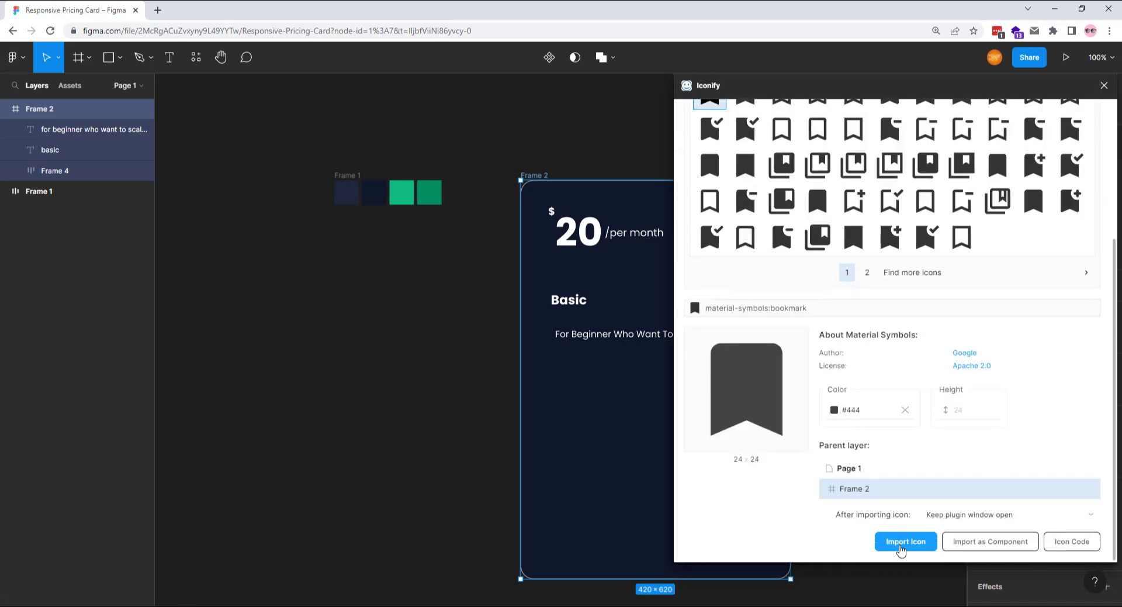
left_click(900, 541)
left_click(1104, 86)
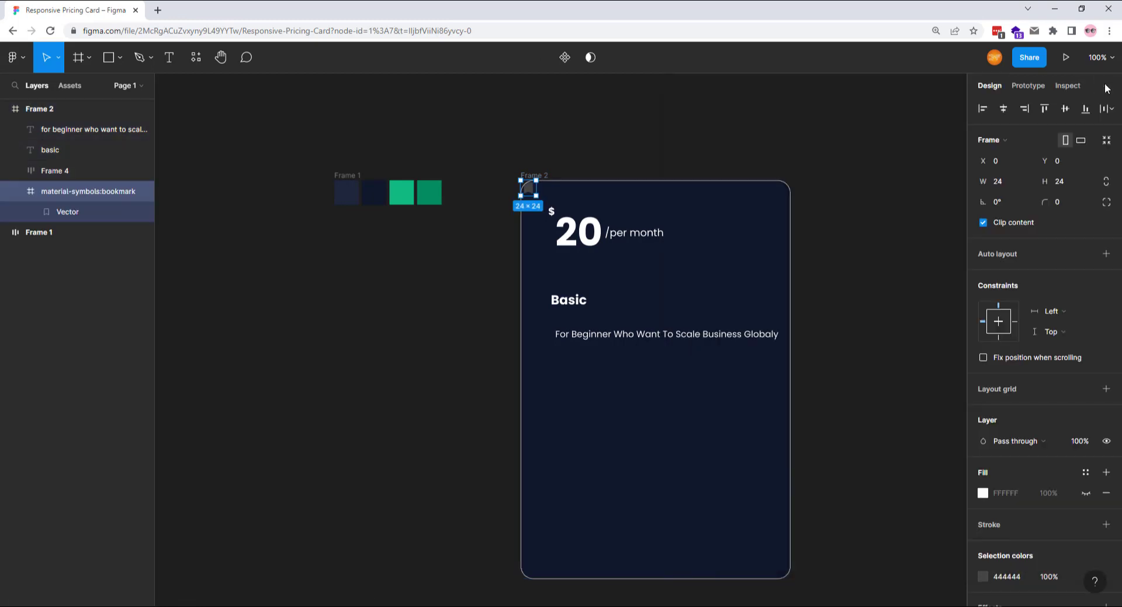
scroll(529, 190, "up", 2)
left_click_drag(516, 114, 557, 348)
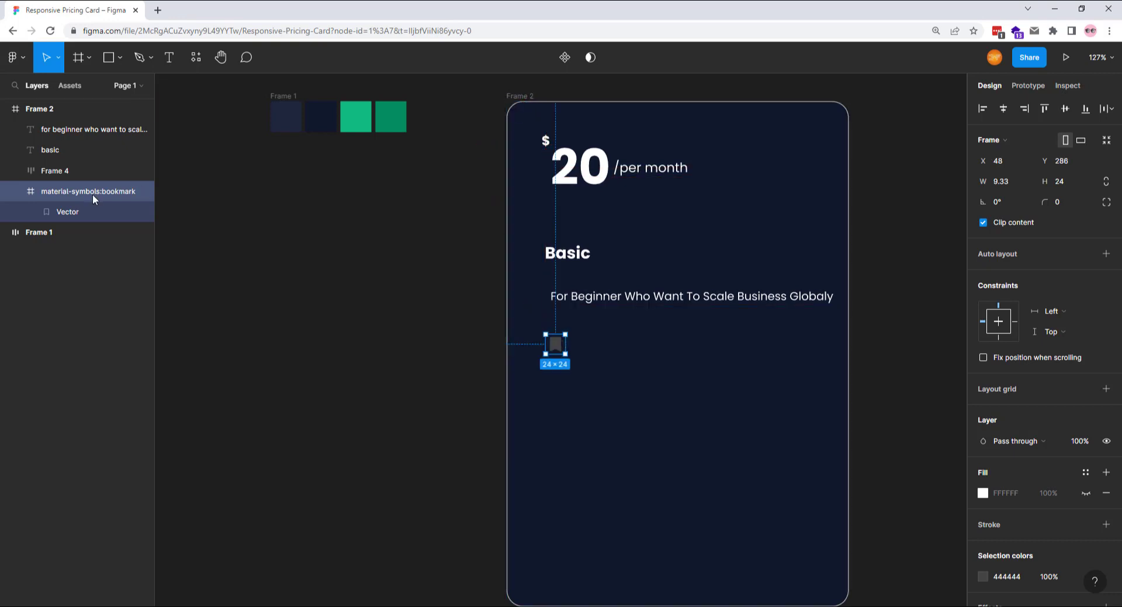
Move the bookmark's Vector layer out of its icon frame and delete the emptied material-symbols:bookmark frame.
left_click(103, 211)
left_click_drag(98, 203, 90, 185)
left_click(69, 210)
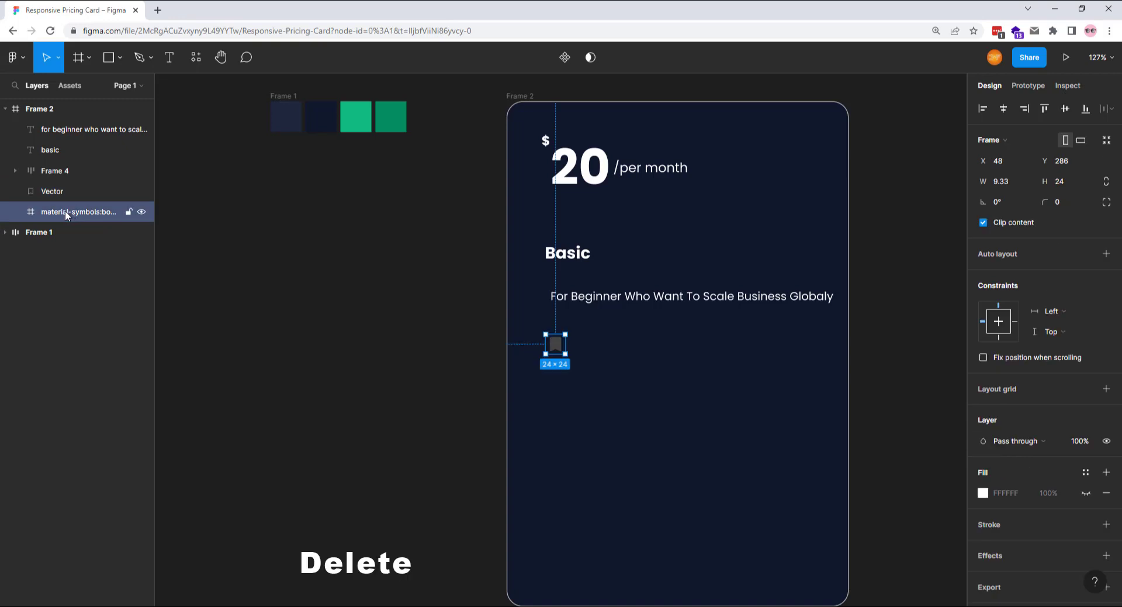
key("Delete")
Set the width of the bookmark vector to 16.
left_click(559, 349)
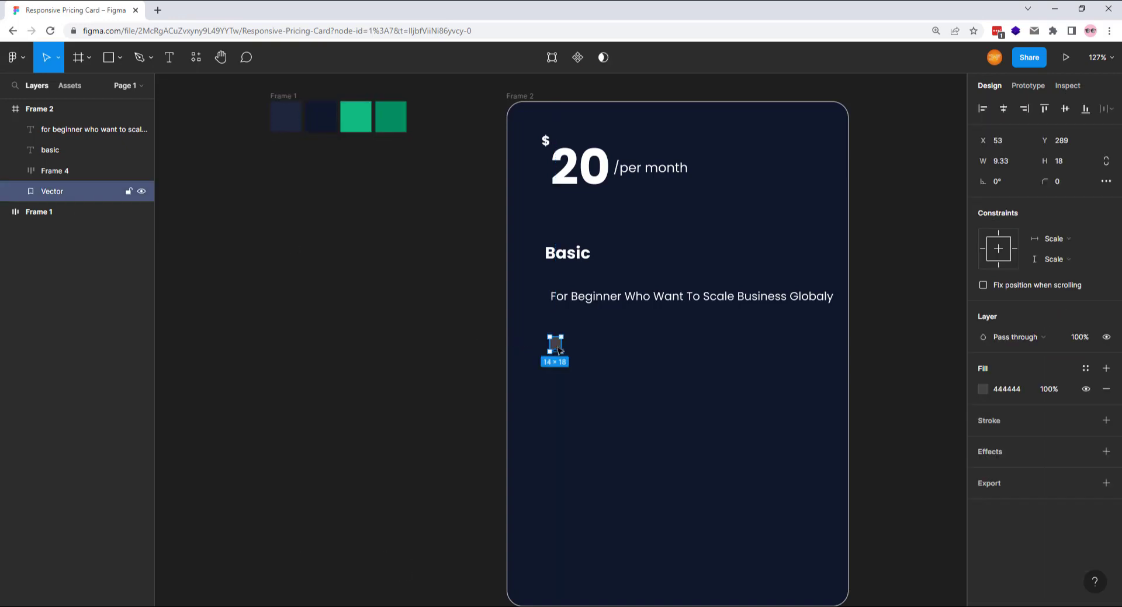
left_click(1005, 164)
type("16")
key("Return")
Fill the bookmark with the palette's bright green 10B981 and add the text "Expense Management" beside it.
key("i")
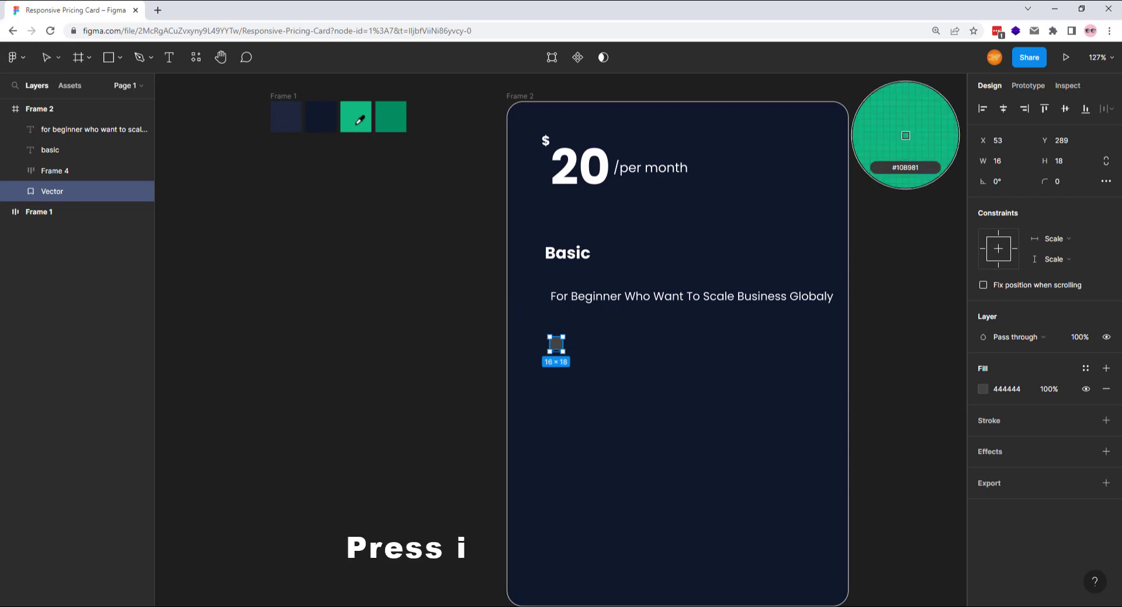
left_click(358, 119)
left_click(170, 64)
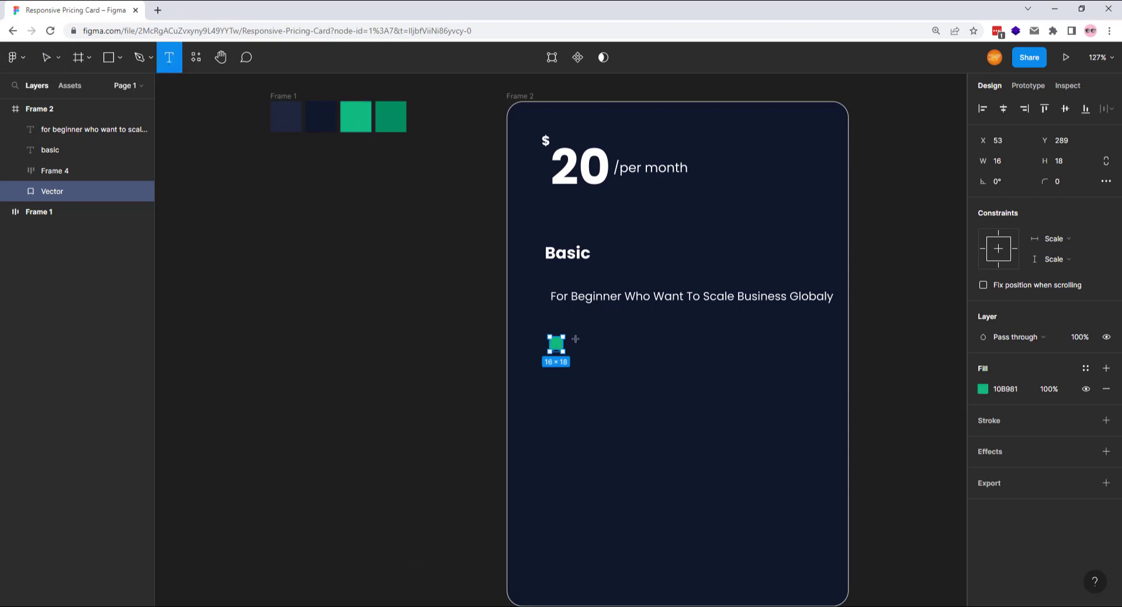
left_click(578, 342)
type("E")
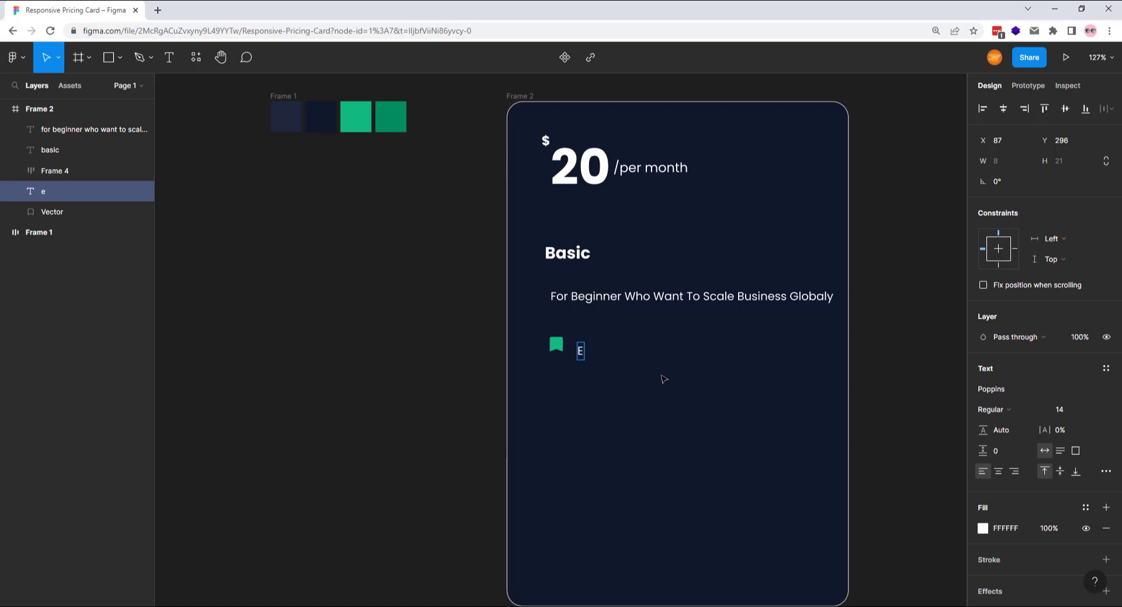
type("xpense")
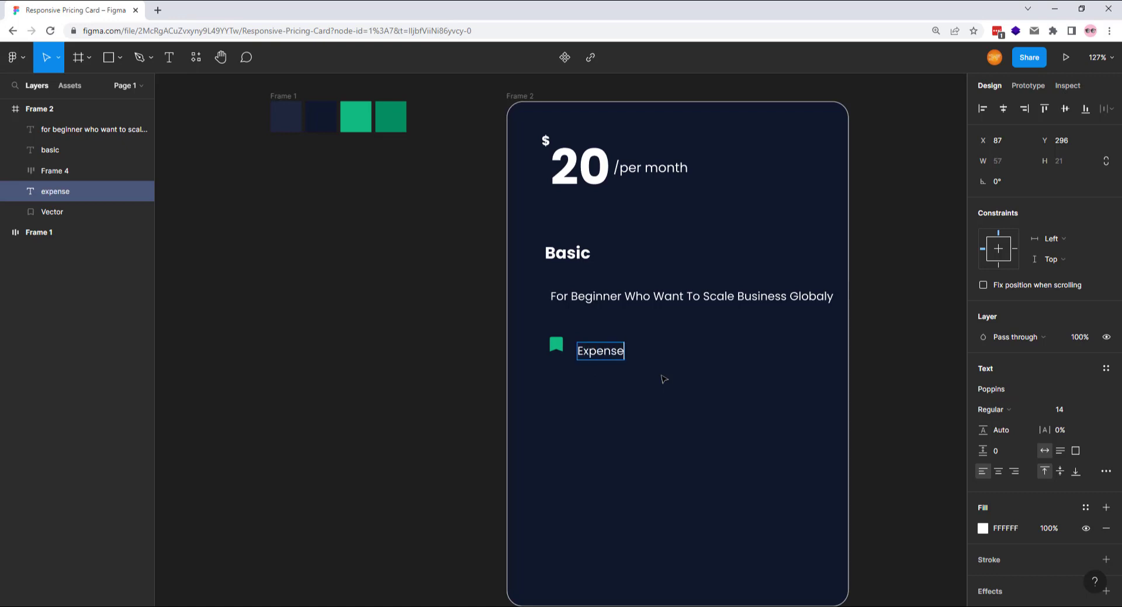
type(" Management")
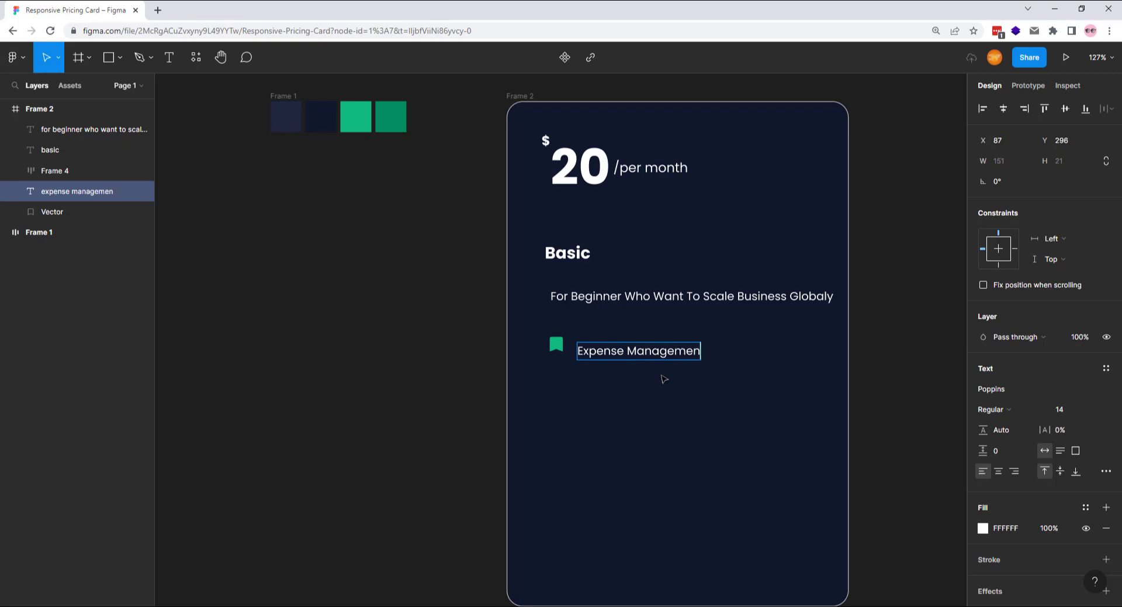
Combine the bookmark and the "Expense Management" text in a horizontal auto layout with 16 spacing between items.
left_click(556, 344, "shift")
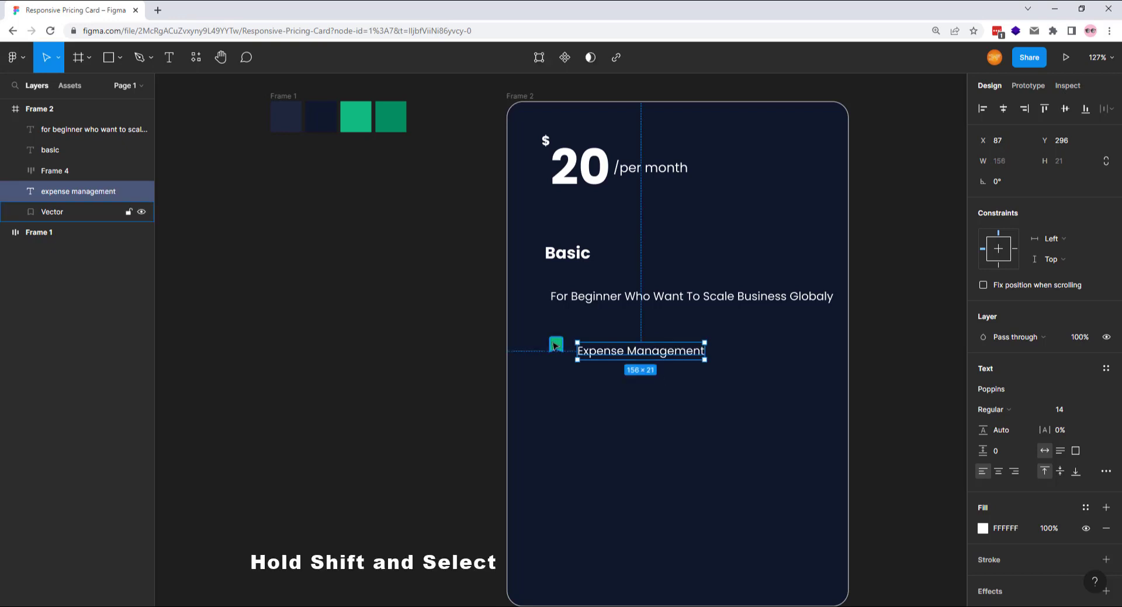
left_click(556, 345, "shift")
key("shift+a")
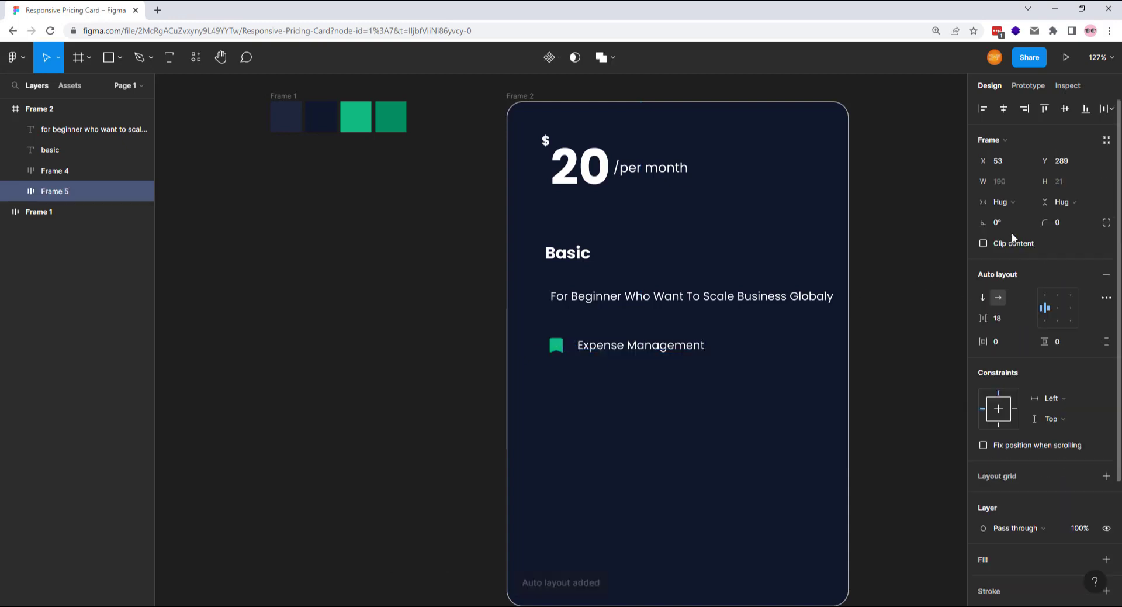
left_click(997, 317)
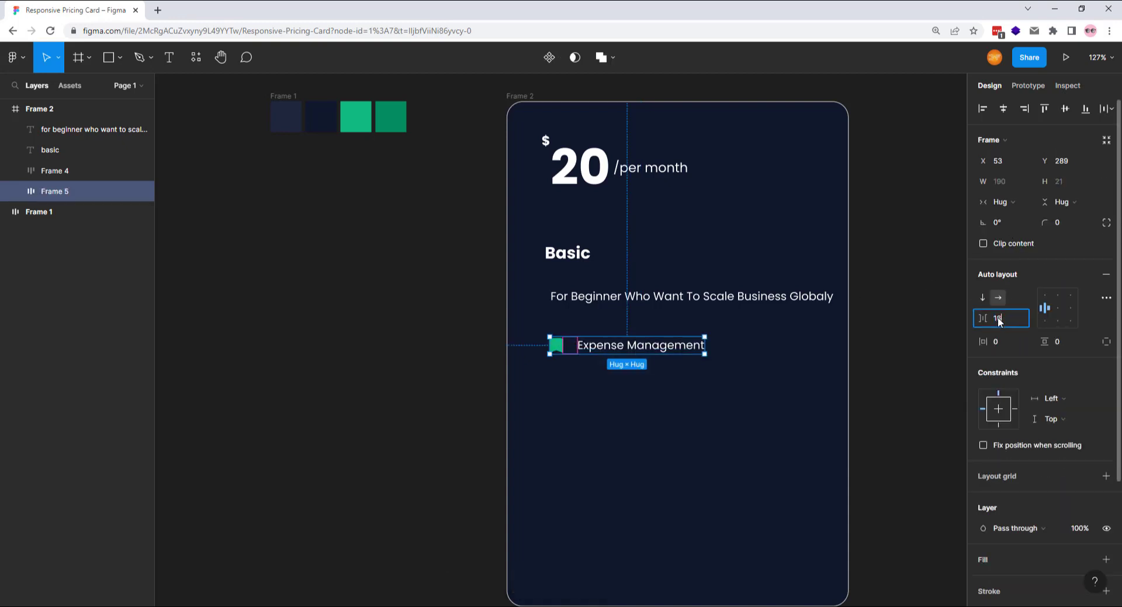
type("16")
key("Return")
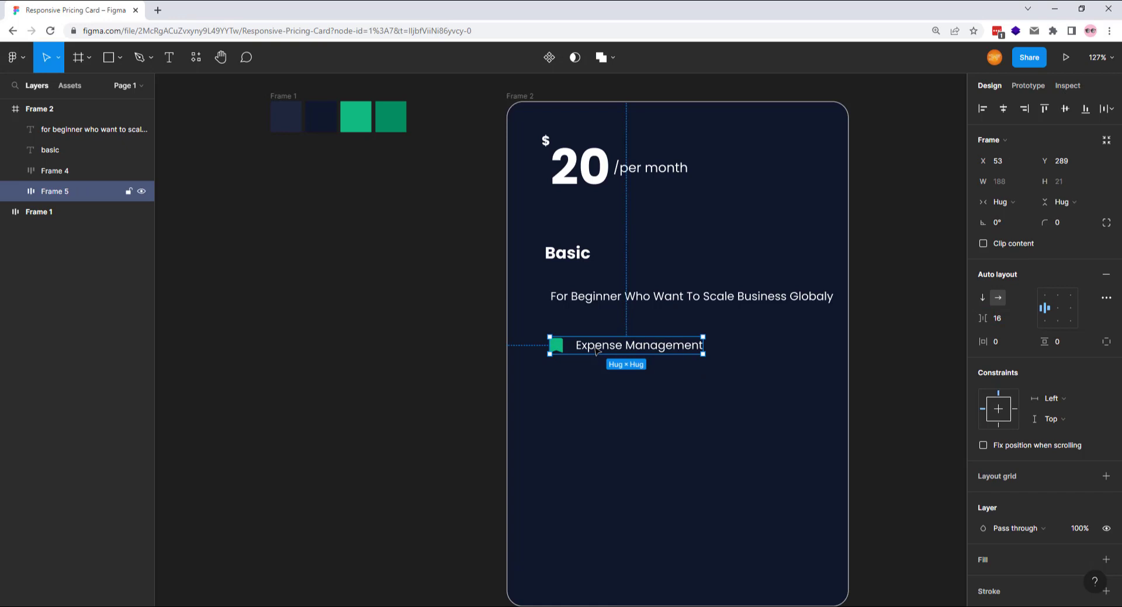
Duplicate the "Expense Management" row below the original and change the copy's text to "Card Management".
key("ctrl+d")
double_click(601, 380)
double_click(599, 383)
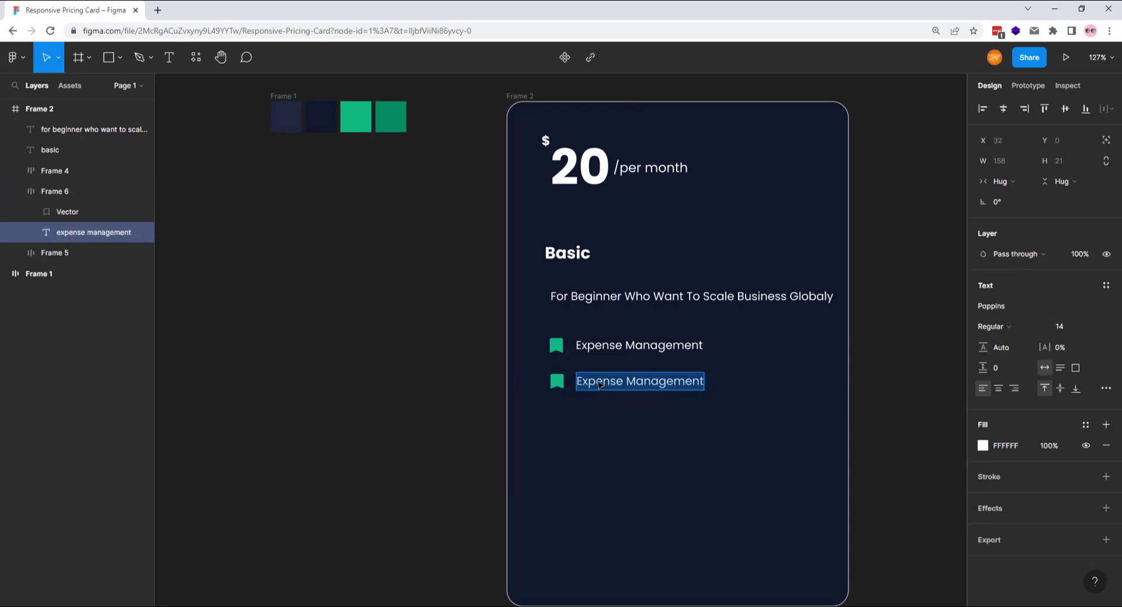
left_click_drag(626, 381, 577, 381)
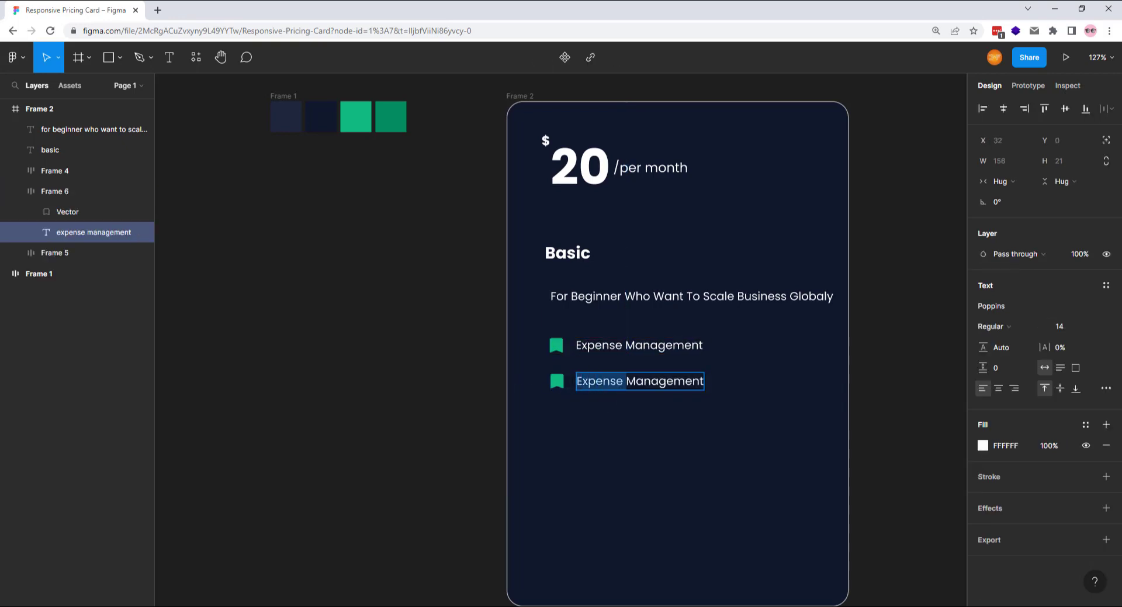
type("Card")
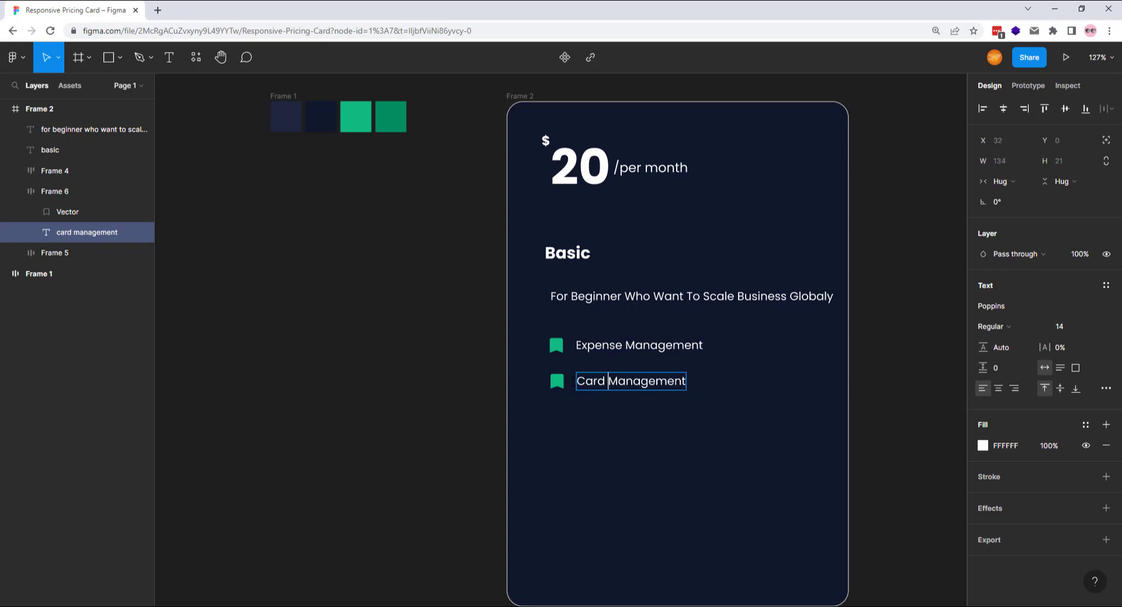
left_click(604, 397)
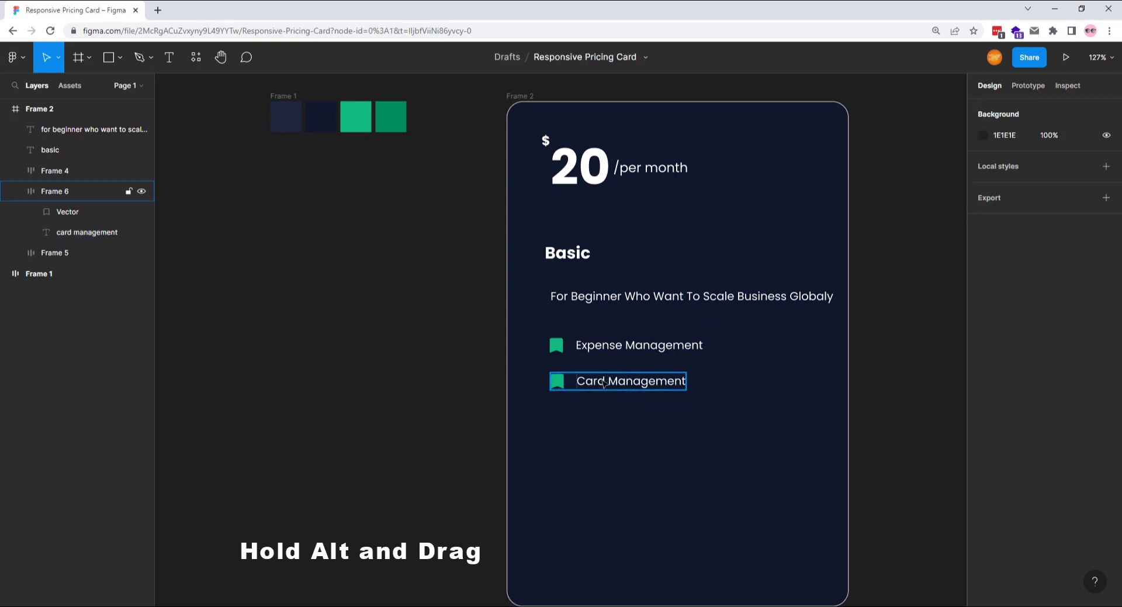
Make three copies of the "Card Management" row, stacked evenly below it.
left_click_drag(600, 386, 602, 459)
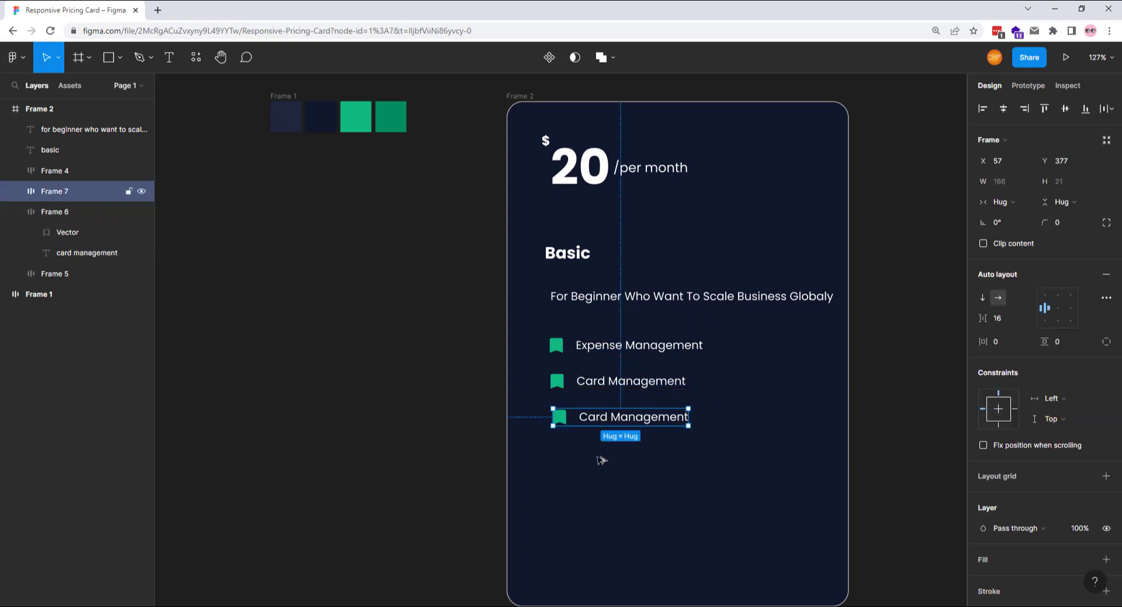
key("ctrl+d")
key("ctrl+d")
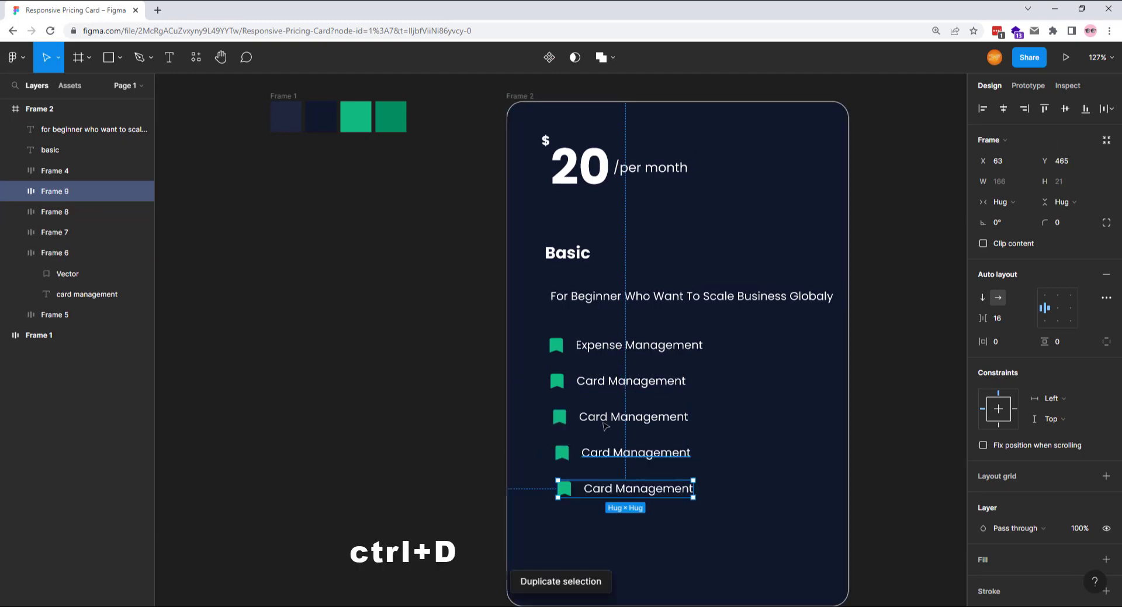
Change the text of the third feature row to "Instant Statistics".
double_click(606, 419)
double_click(603, 416)
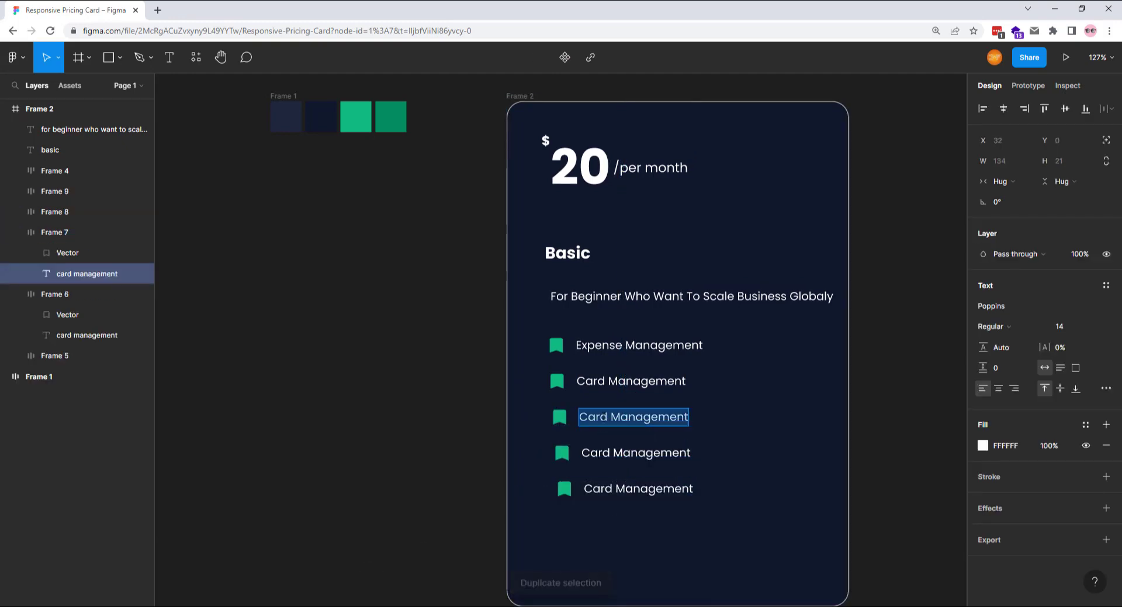
type("Inst")
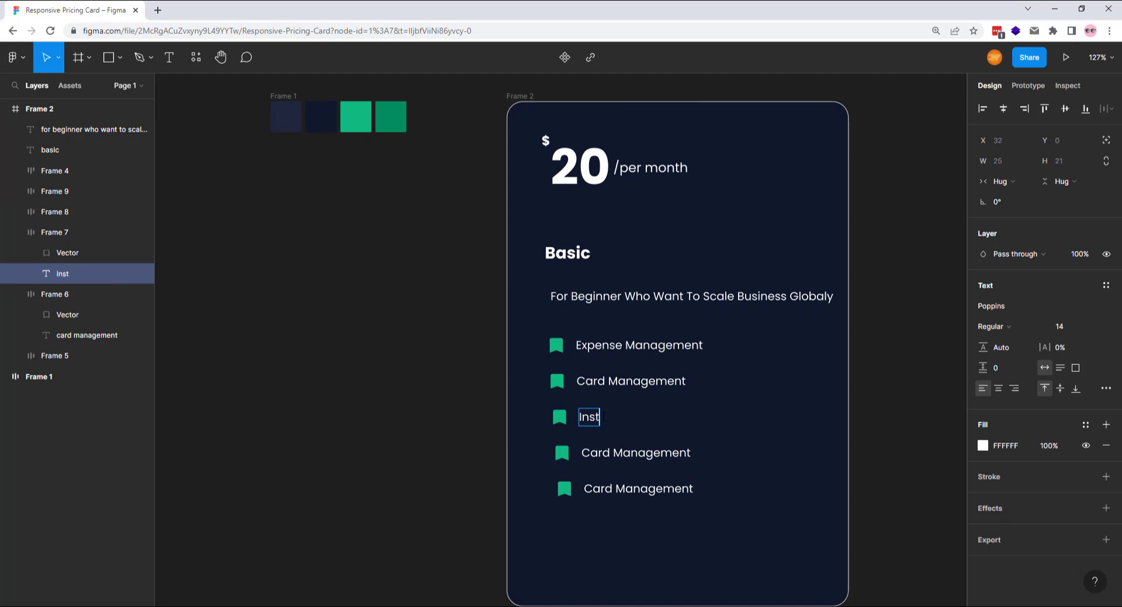
type("ant Statist")
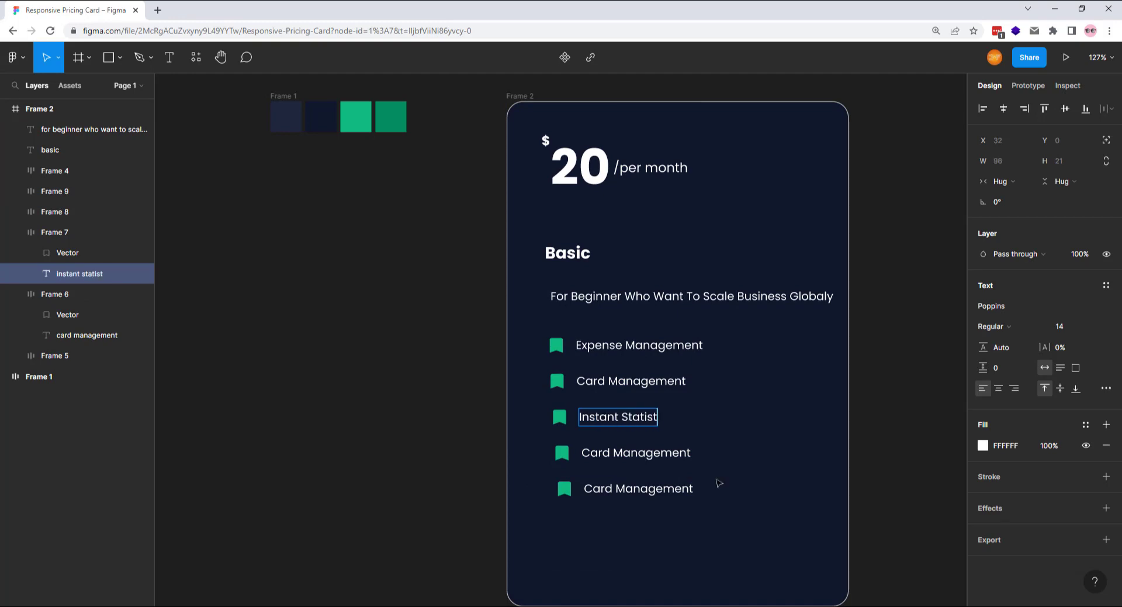
type("ics")
Replace the fourth feature row's text with "Bookmark Function".
double_click(668, 453)
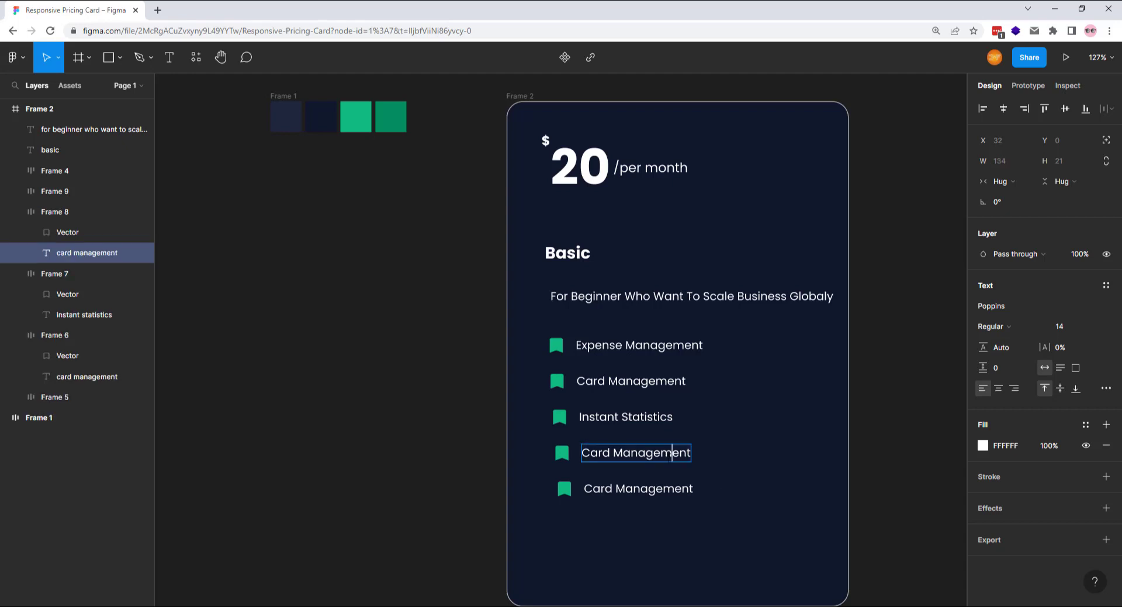
key("ctrl+a")
type("Boo")
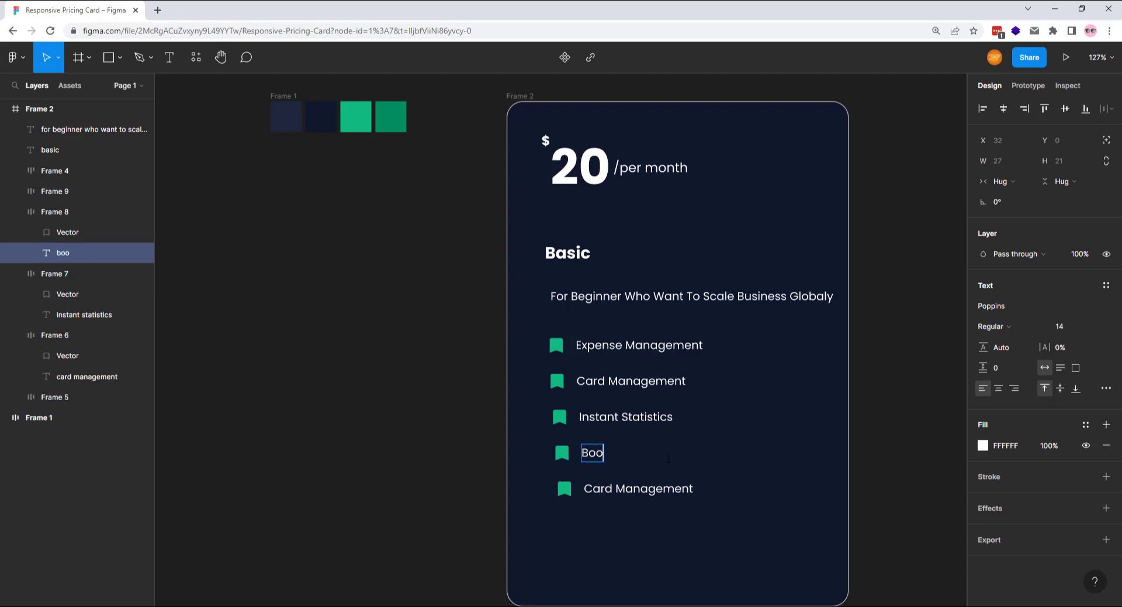
type("kmark F")
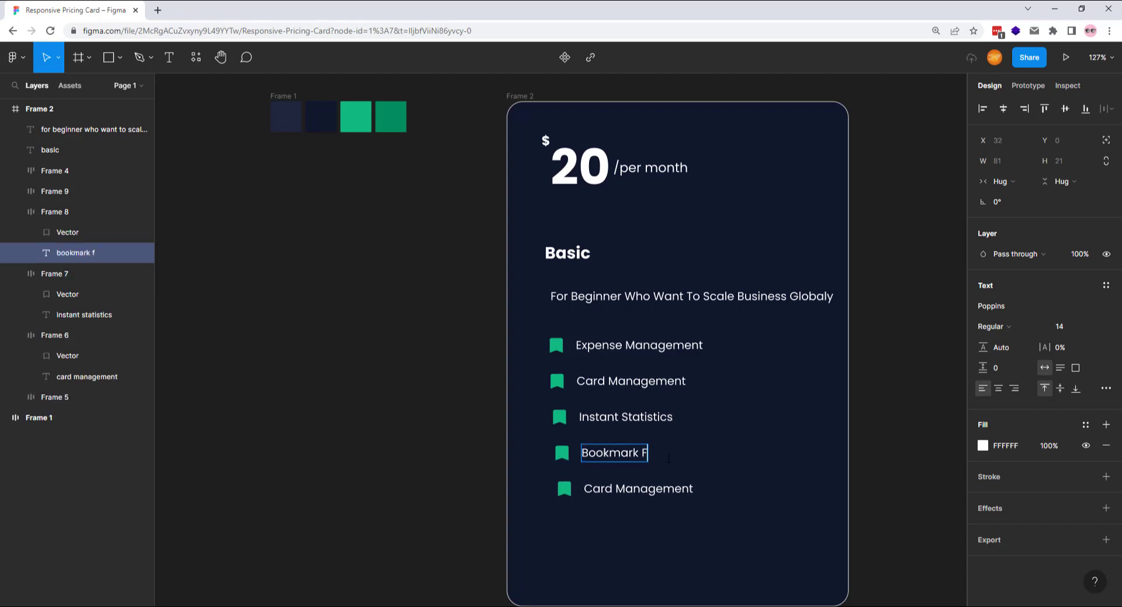
type("unction")
Change the last feature row's text to "Accounting System".
double_click(666, 488)
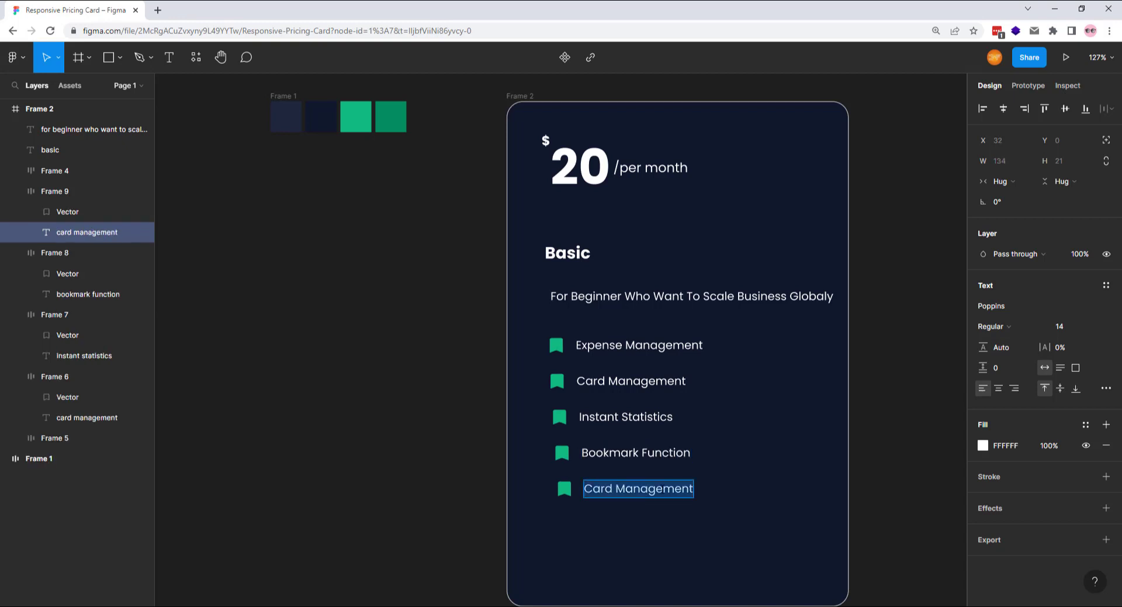
type("Accoun")
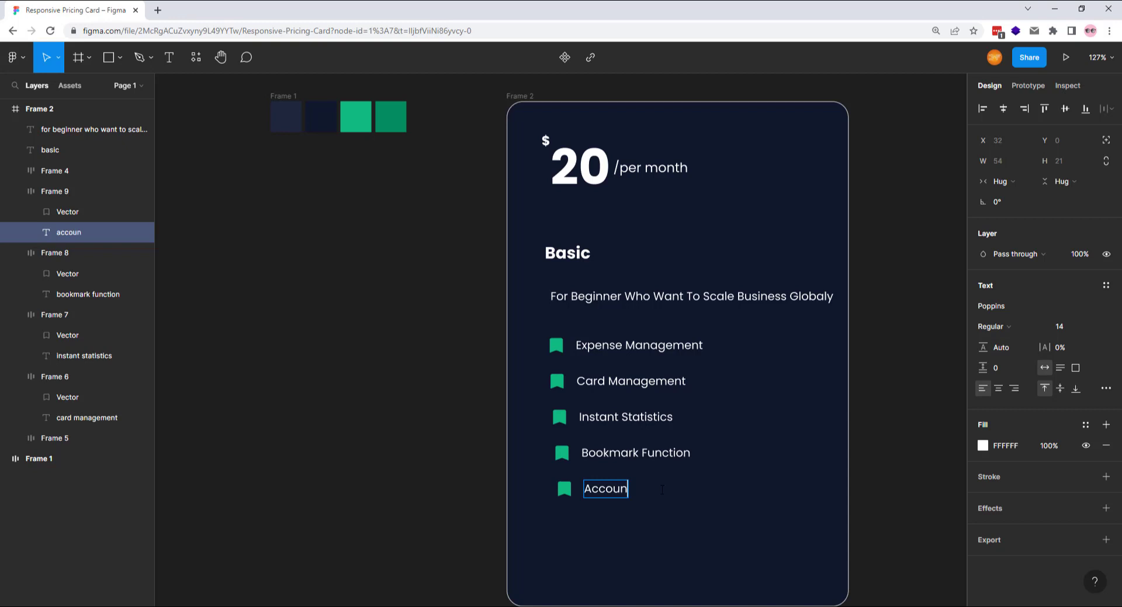
type("ting System")
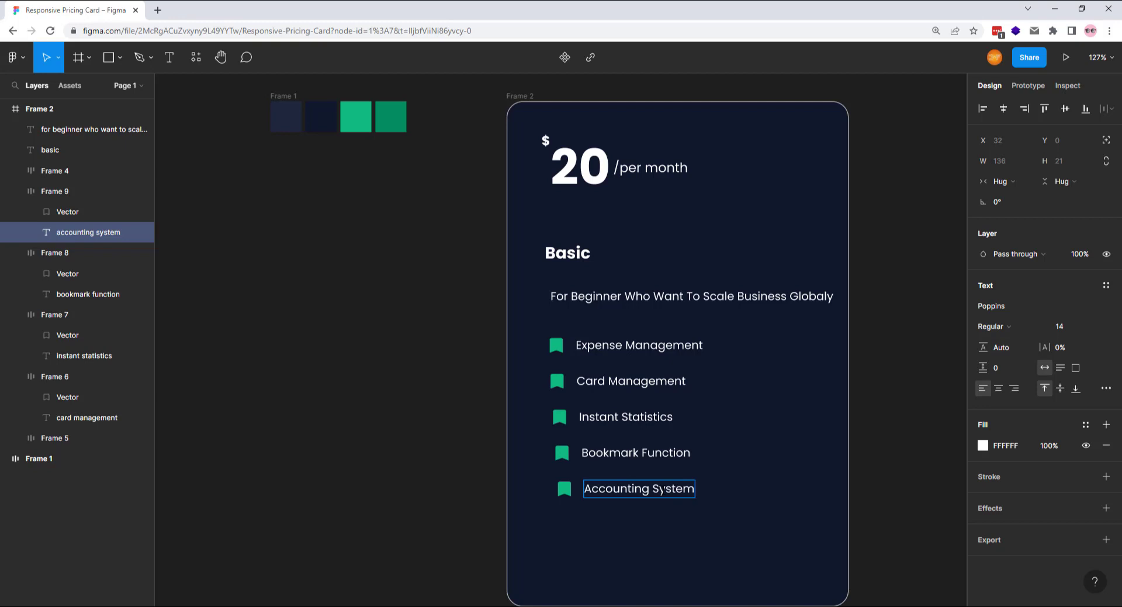
Collapse the feature row layers and wrap Frame 5 through Frame 9 together in a vertical auto layout.
left_click(53, 377)
left_click(41, 191)
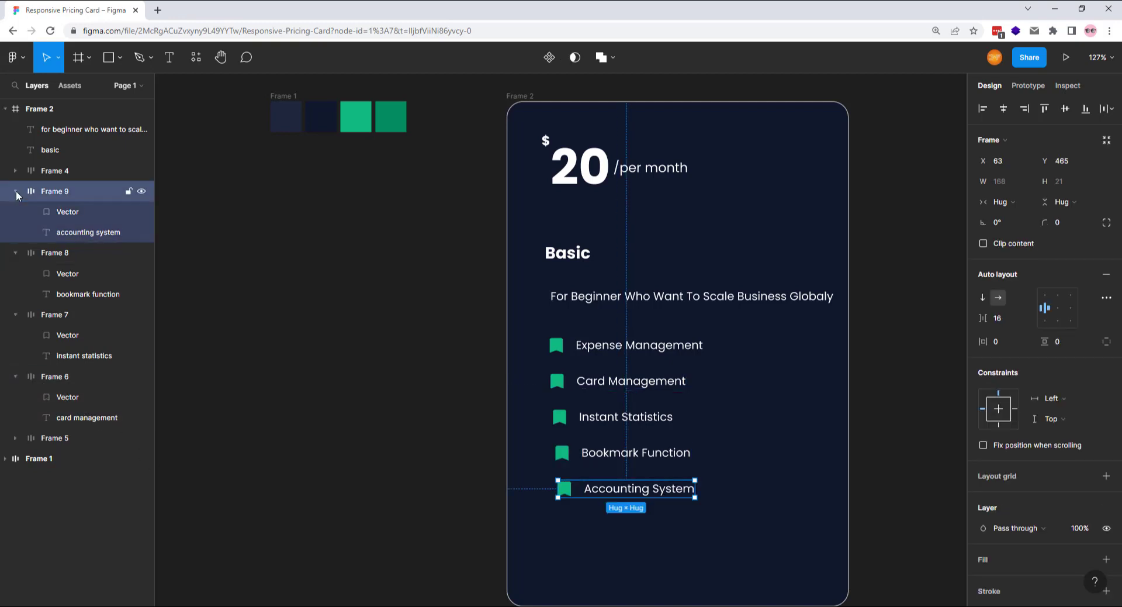
left_click(15, 190)
left_click(16, 212)
left_click(16, 232)
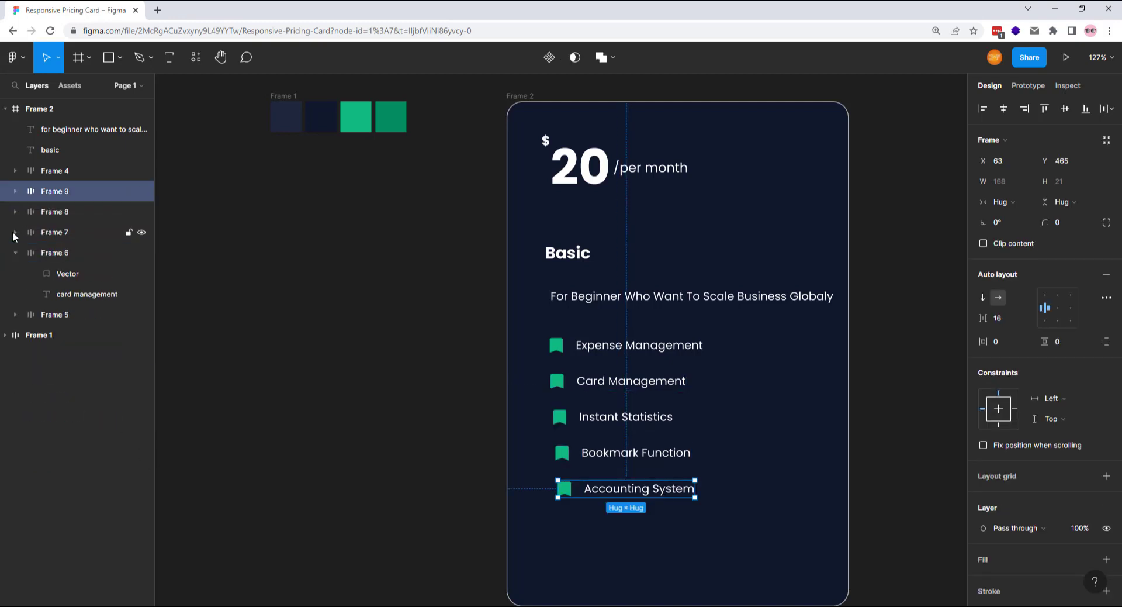
left_click(15, 253)
left_click(50, 271)
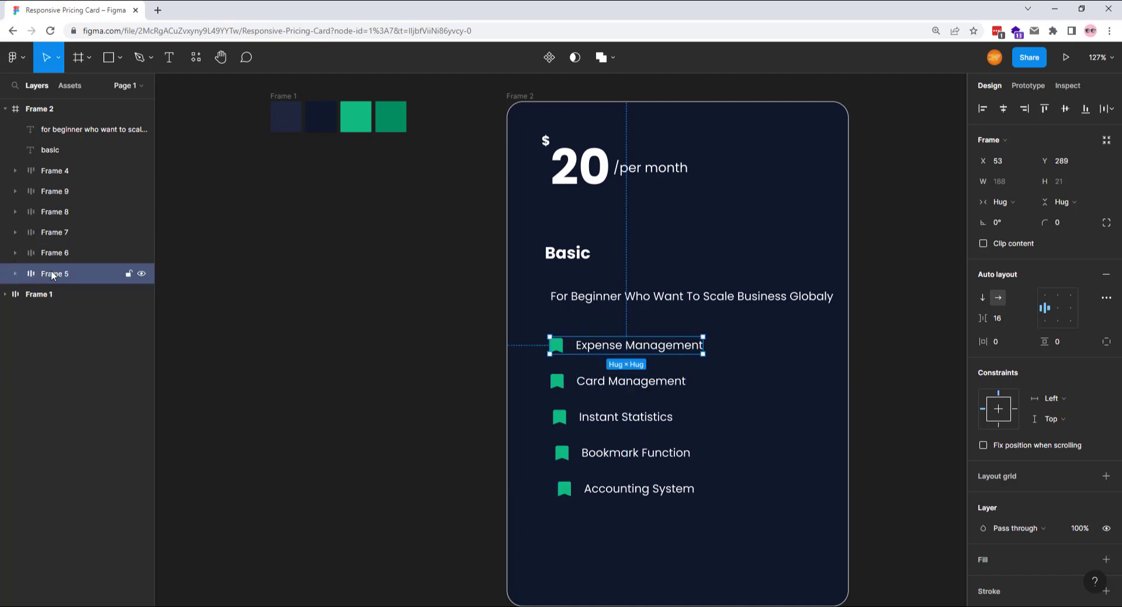
left_click(53, 191, "shift")
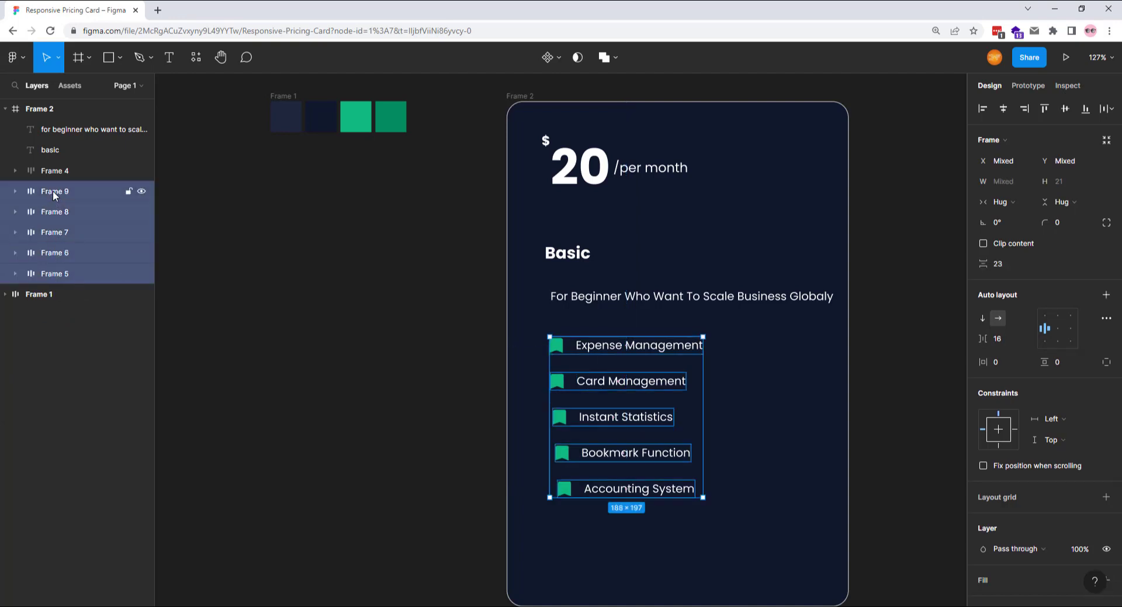
key("shift+a")
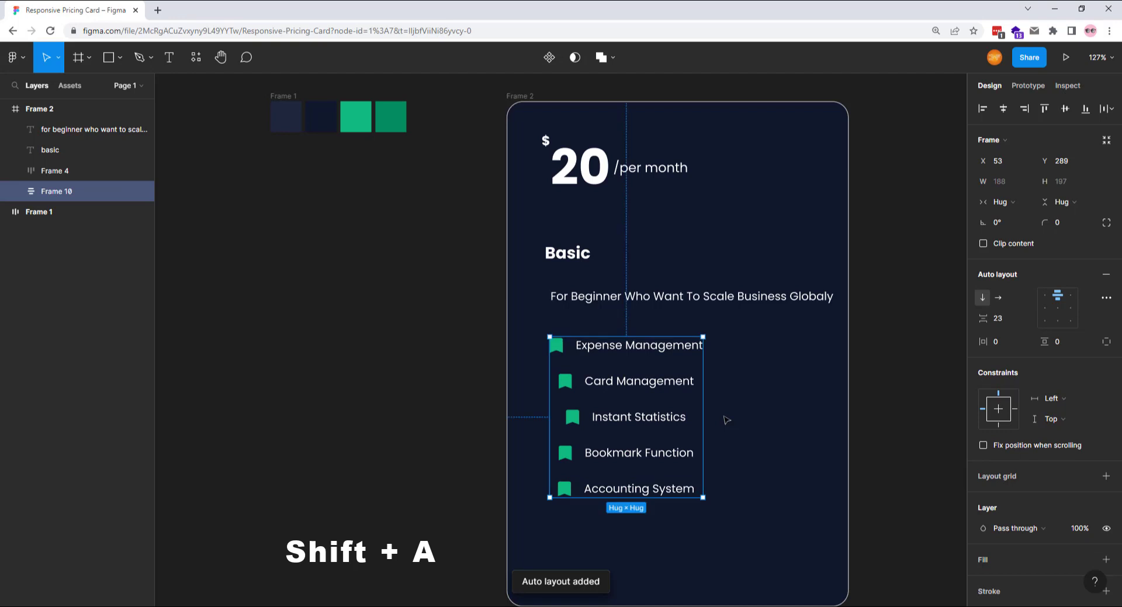
Left-align the rows in the feature list's auto layout and set the spacing between them to 16.
left_click(1043, 309)
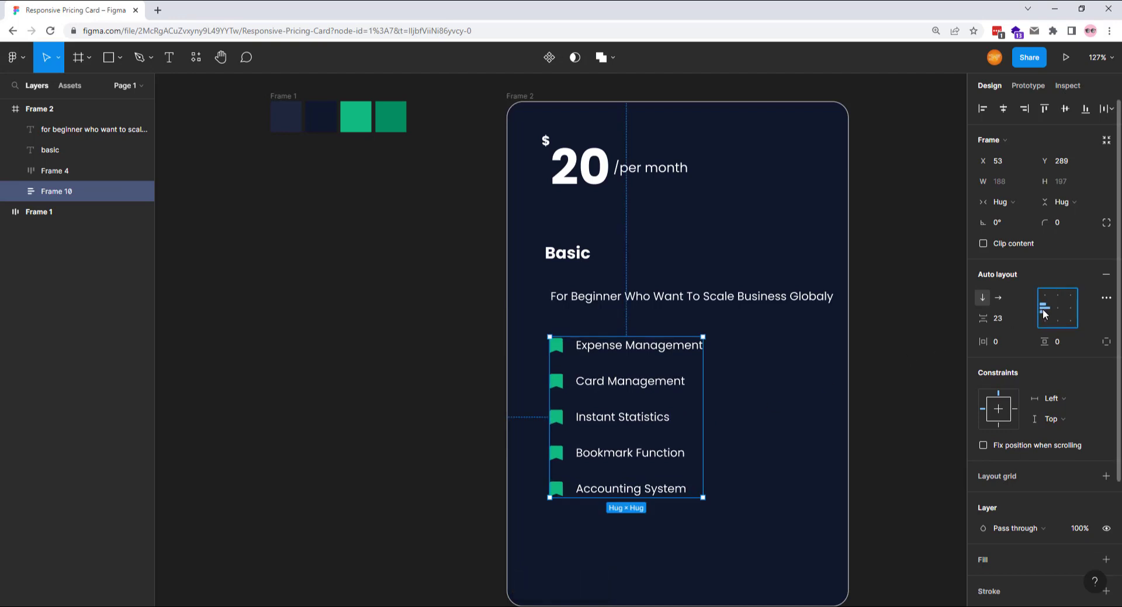
left_click(997, 321)
type("16")
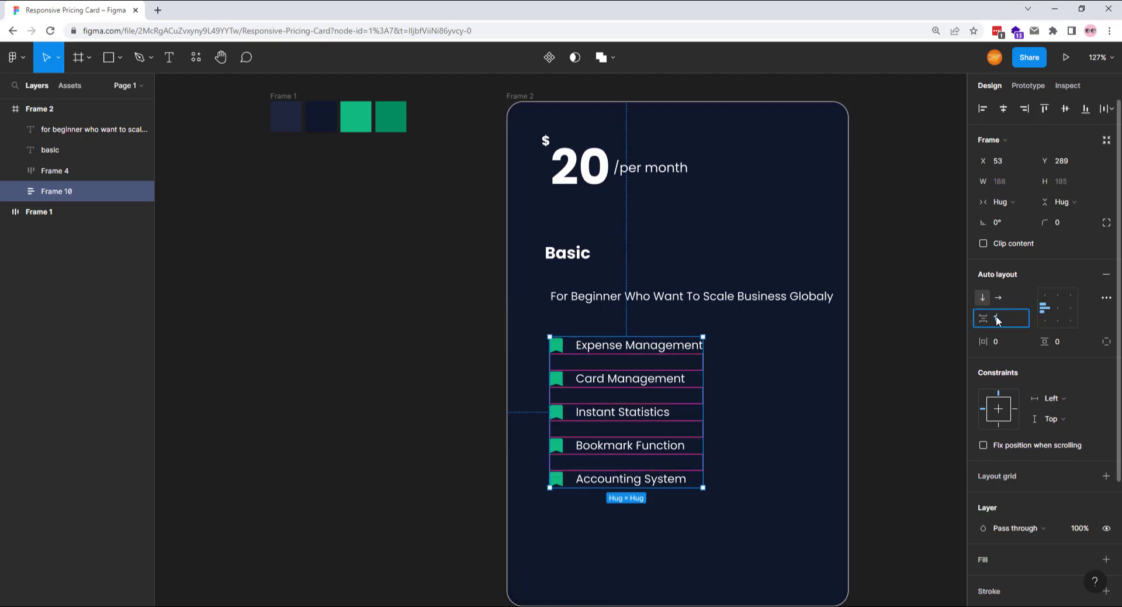
key("Return")
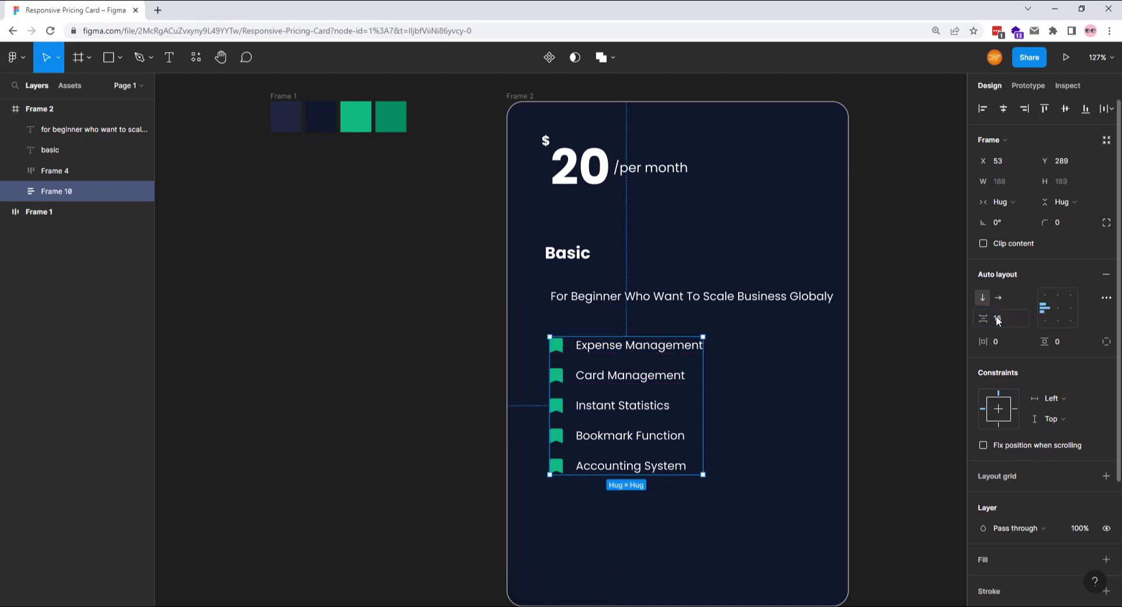
Add the text "Get Started" on the empty canvas below the colour palette, outside the card.
left_click(169, 59)
left_click(282, 216)
type("ge")
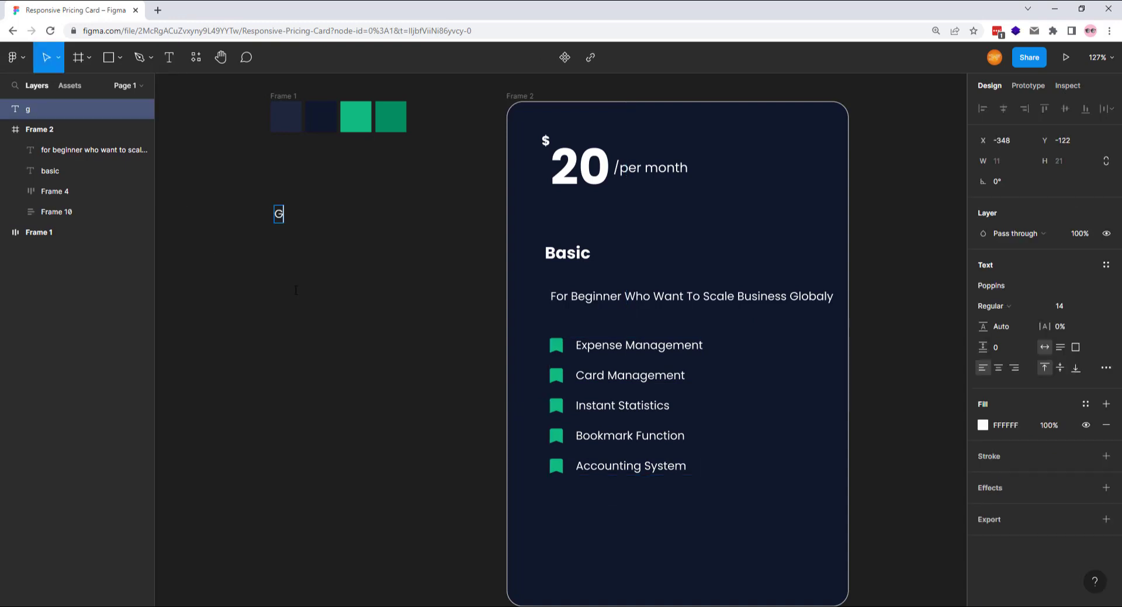
type("t started")
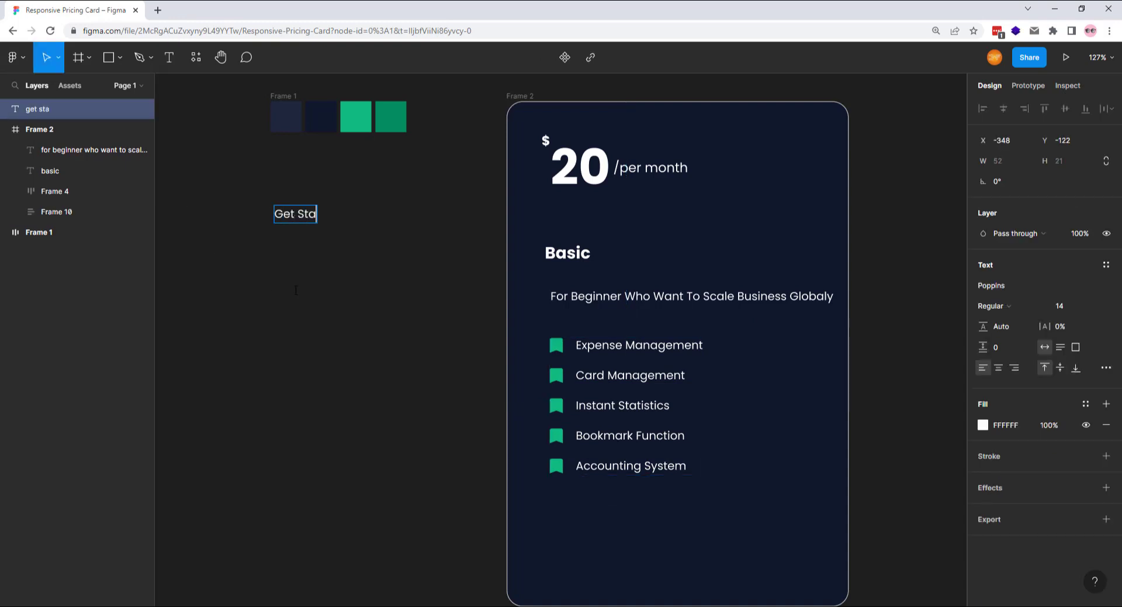
key("Escape")
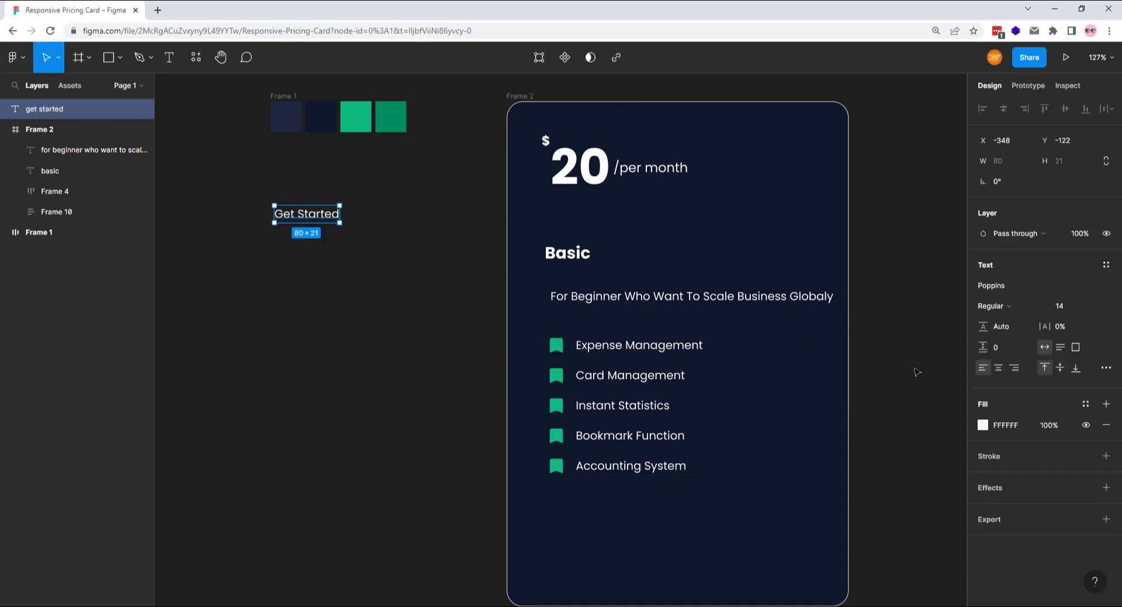
Set the "Get Started" text weight to SemiBold and wrap it in an auto layout frame.
left_click(1015, 306)
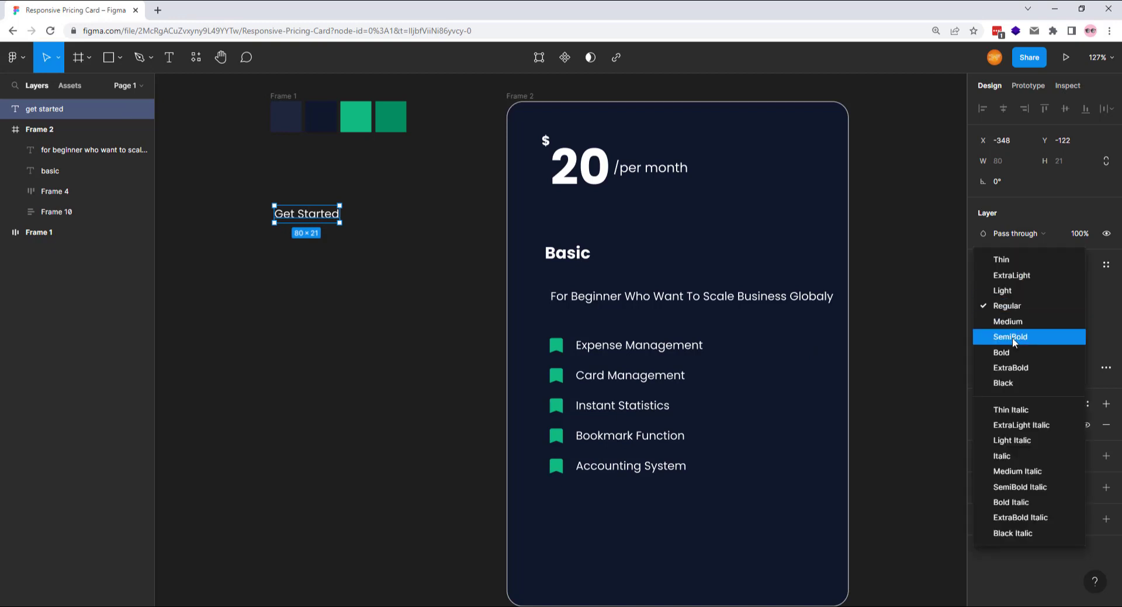
left_click(1012, 337)
key("shift+a")
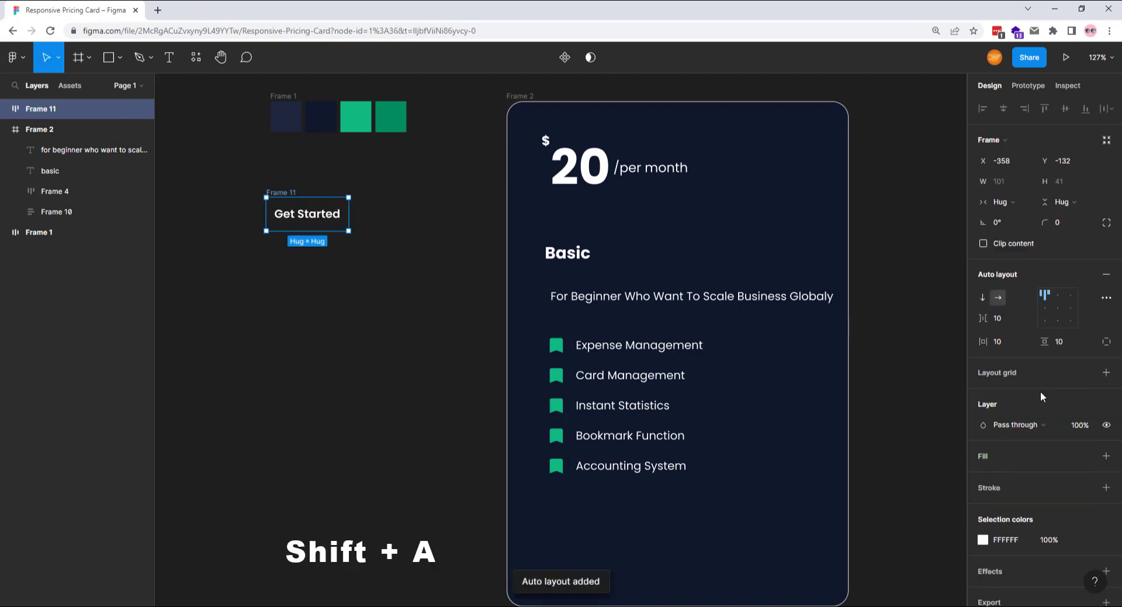
Add a fill to the "Get Started" frame and sample the palette's lighter green (10B981) for it.
left_click(987, 456)
key("i")
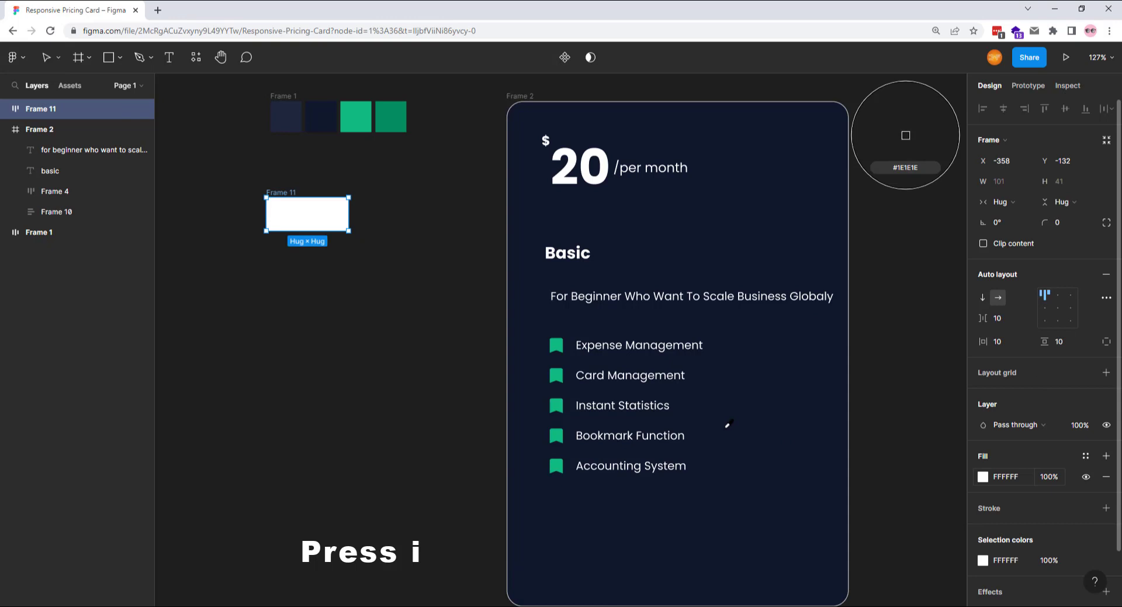
left_click(360, 117)
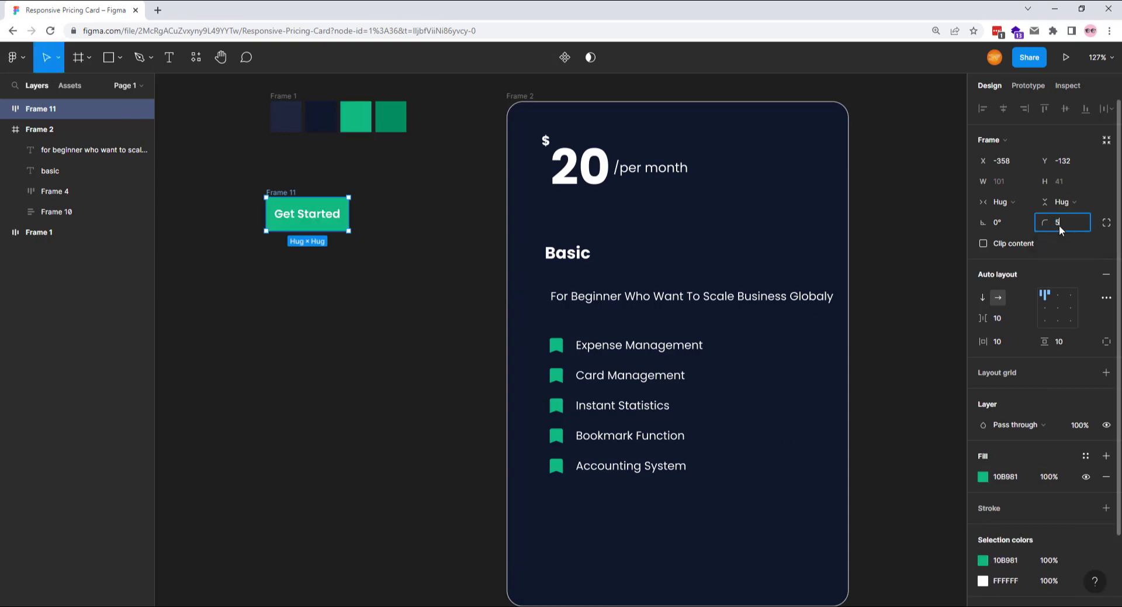
Give the "Get Started" button a corner radius of 5, horizontal padding of 40 and vertical padding of 20.
key("Return")
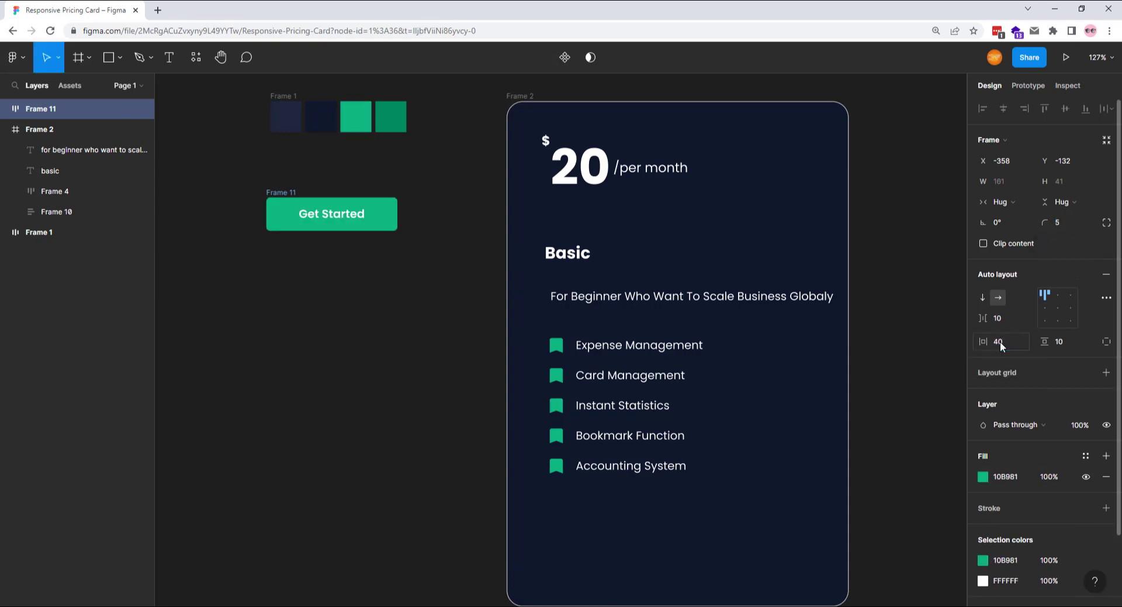
left_click(1060, 345)
type("20")
key("Return")
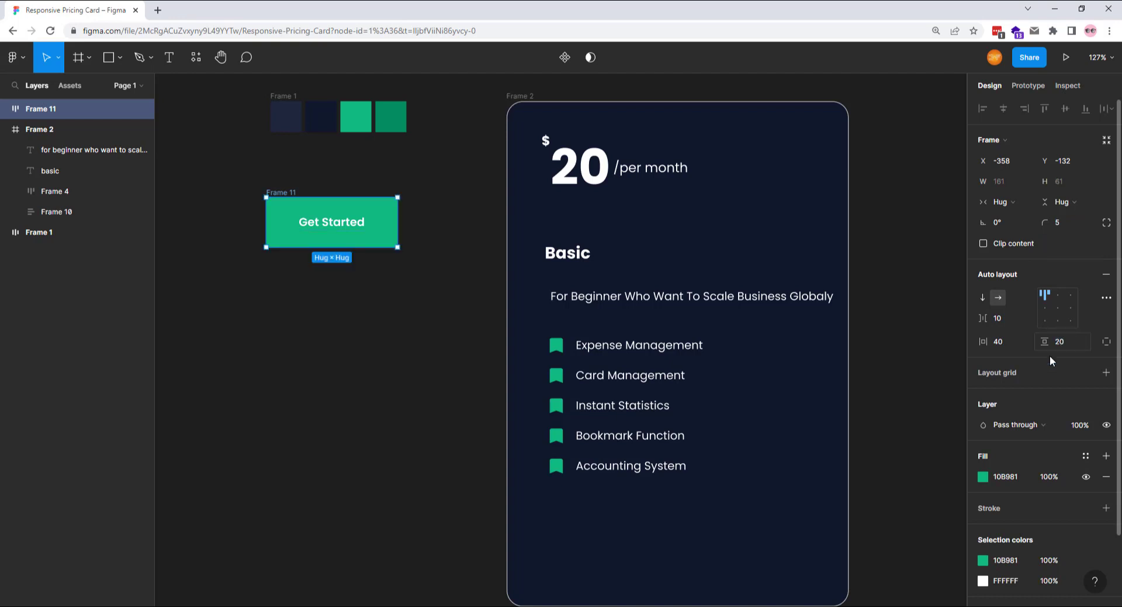
Turn the button into a component and add a second variant filled with the palette's darker green (038C5F).
left_click(564, 57)
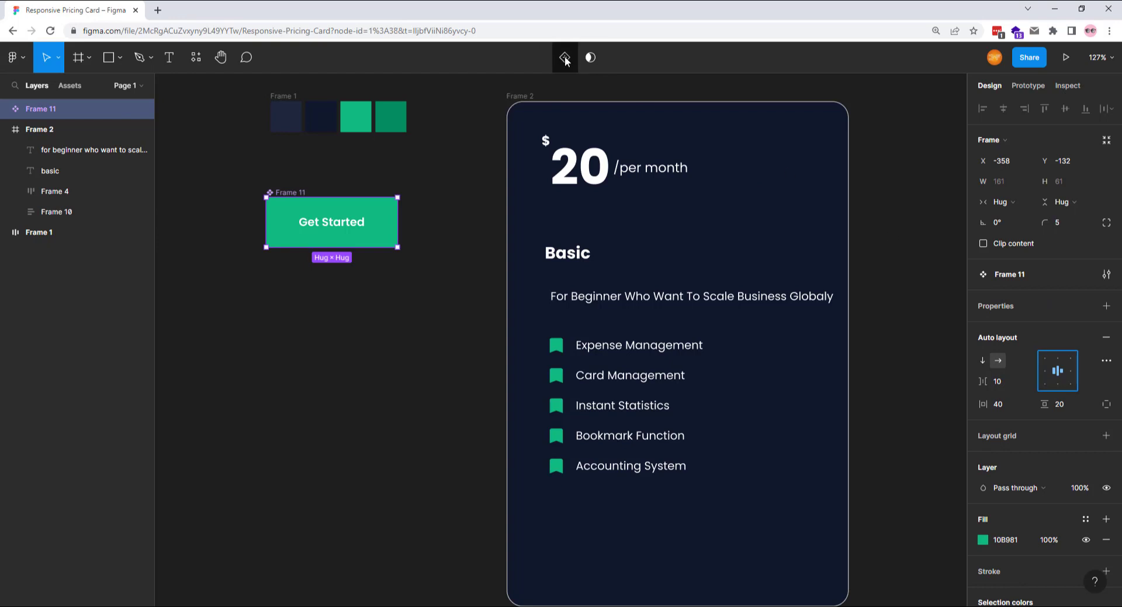
left_click(565, 57)
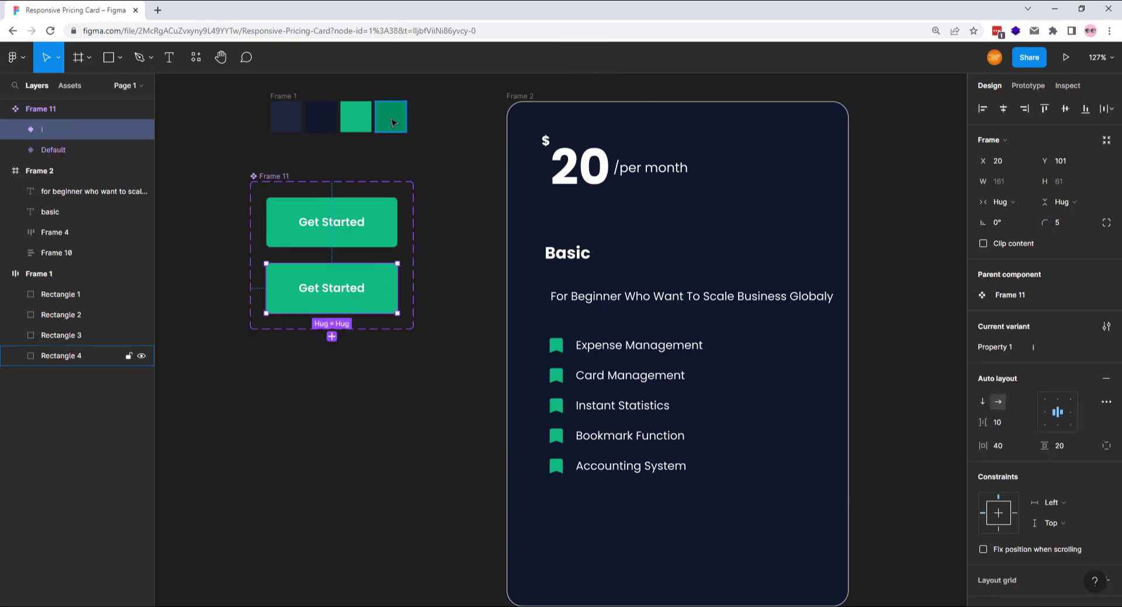
key("i")
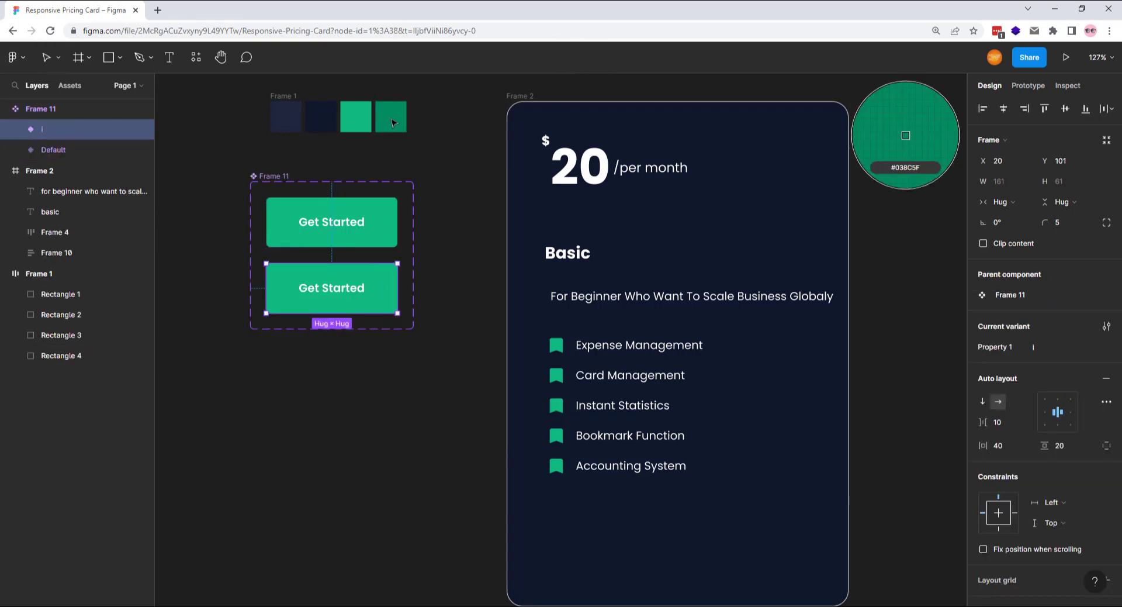
left_click(391, 122)
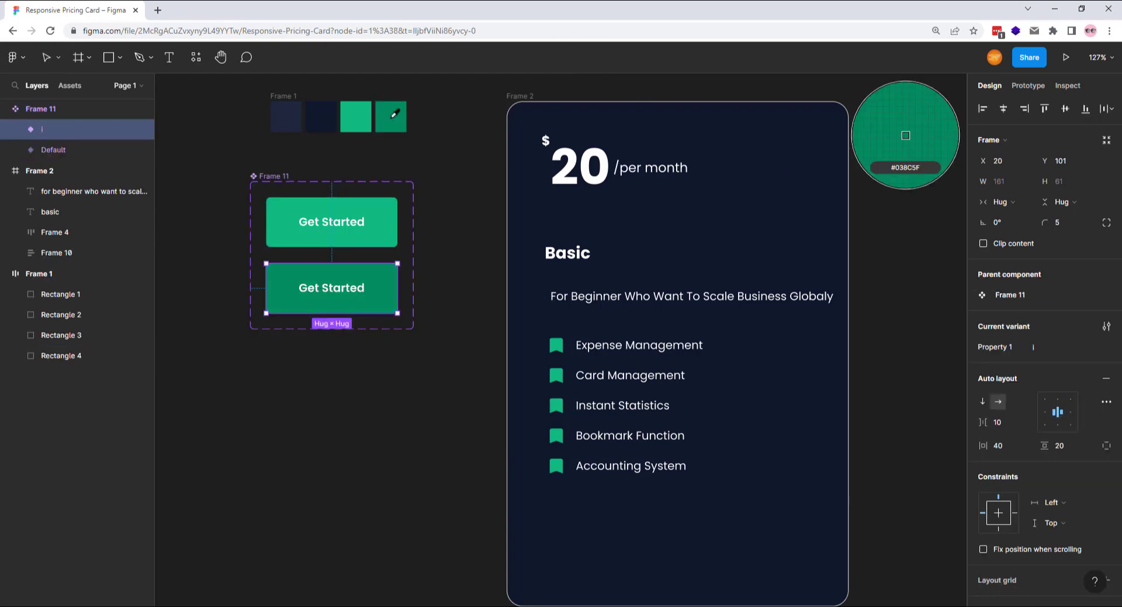
left_click(387, 390)
Create a prototype connection from the Default button variant to the darker variant, triggered While hovering.
left_click(1029, 86)
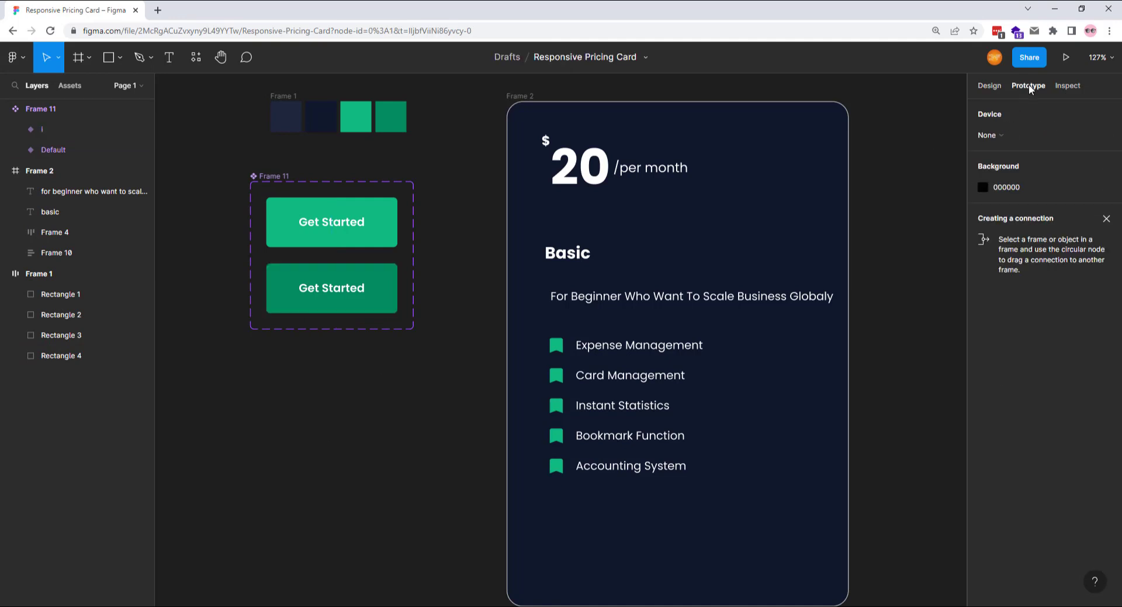
left_click(395, 227)
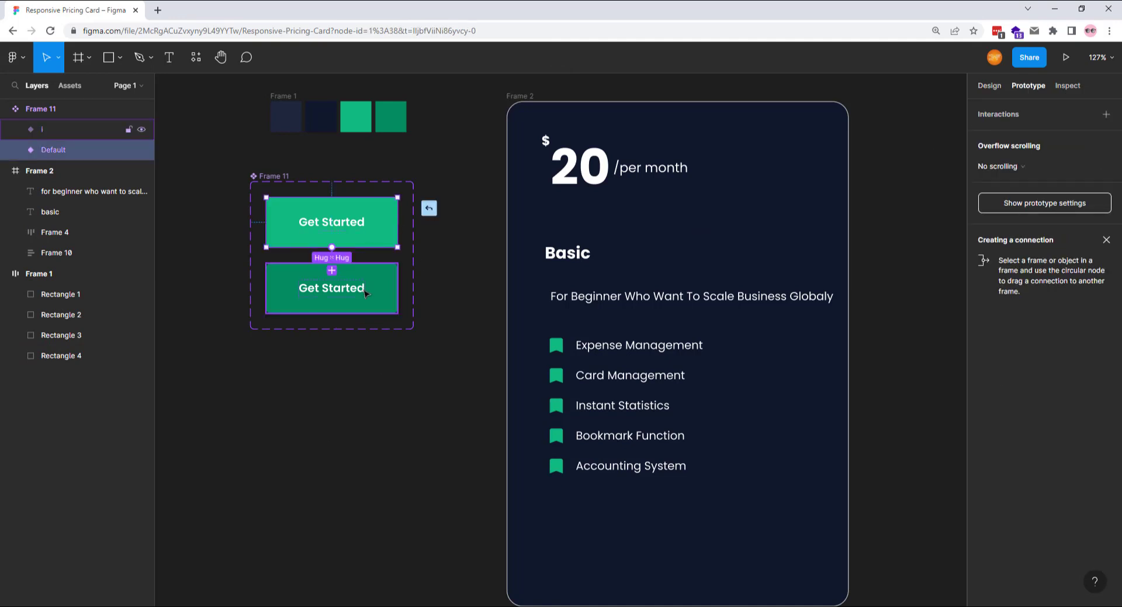
left_click_drag(365, 292, 365, 292)
left_click(870, 171)
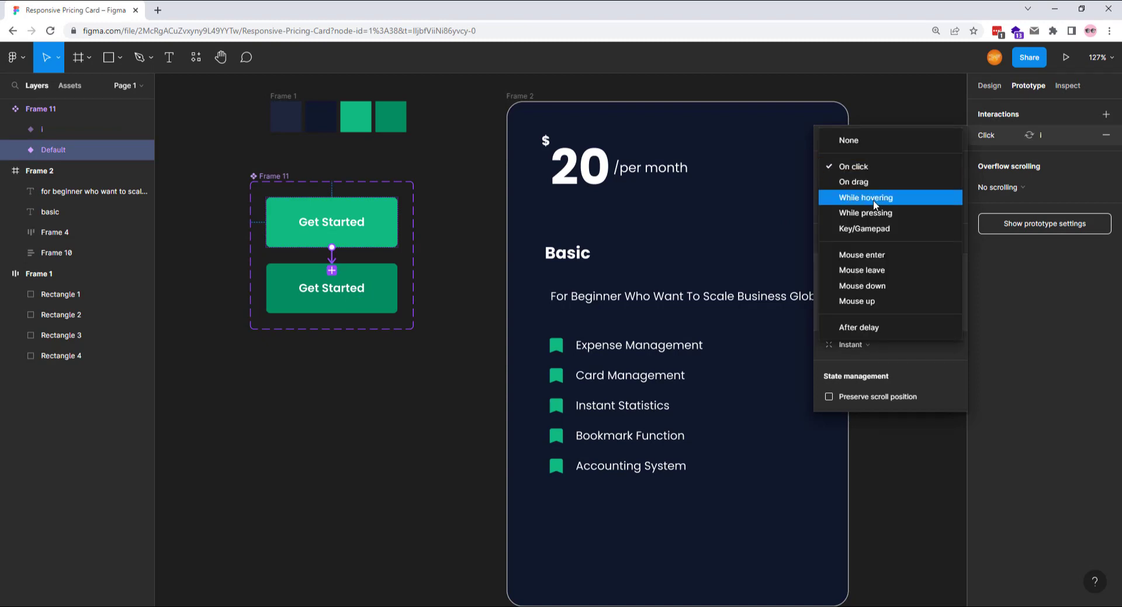
left_click(873, 200)
Set the hover interaction's animation to Smart animate with Ease in and out easing and a 200 ms duration.
left_click(850, 345)
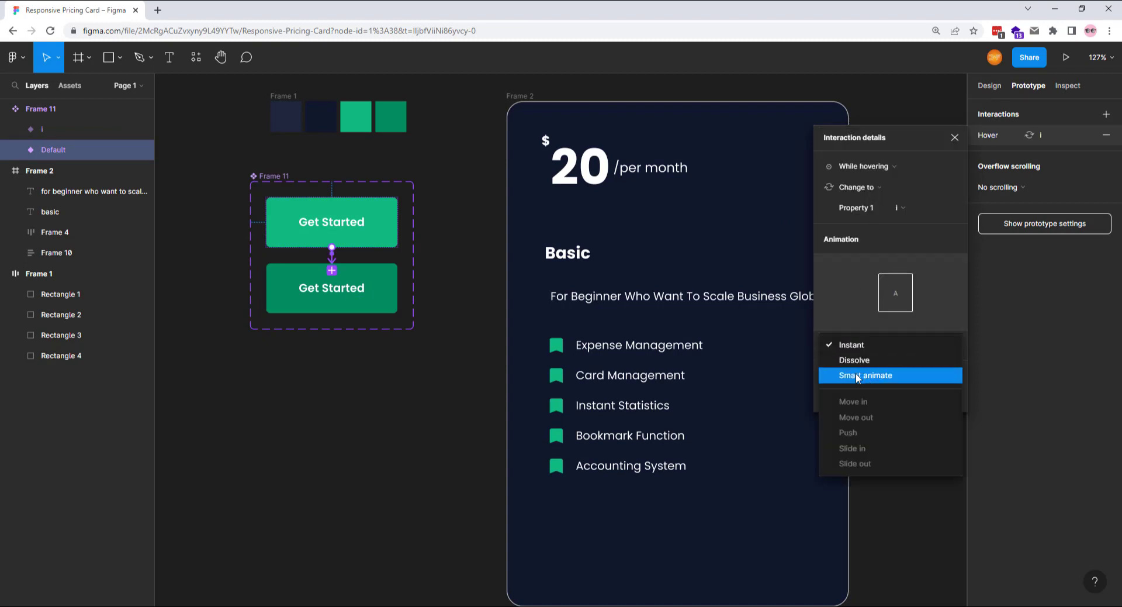
left_click(856, 375)
left_click(882, 365)
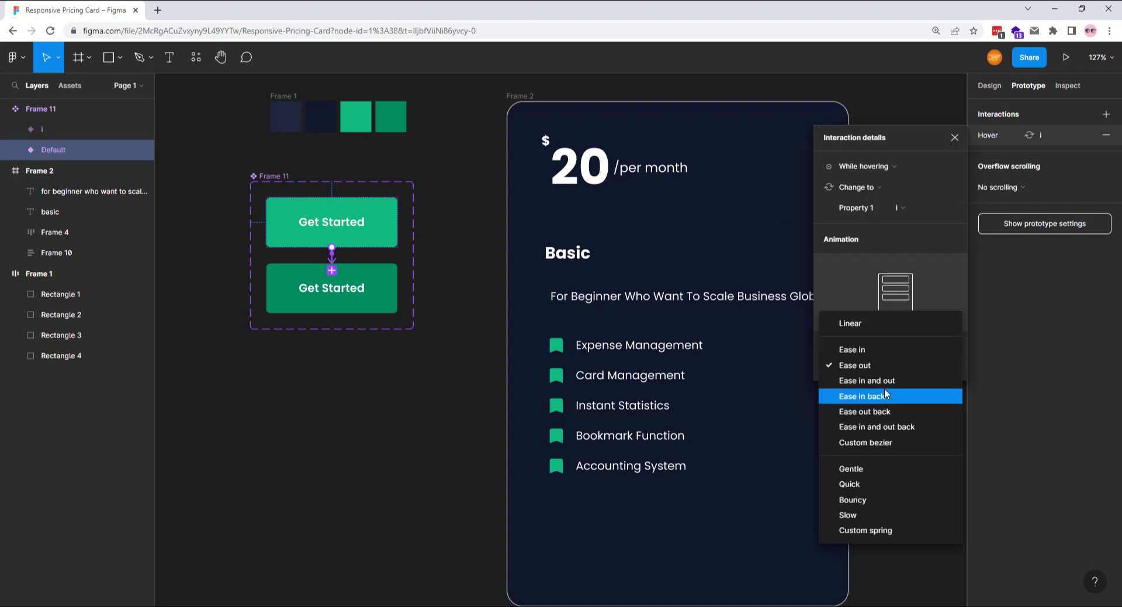
left_click(881, 380)
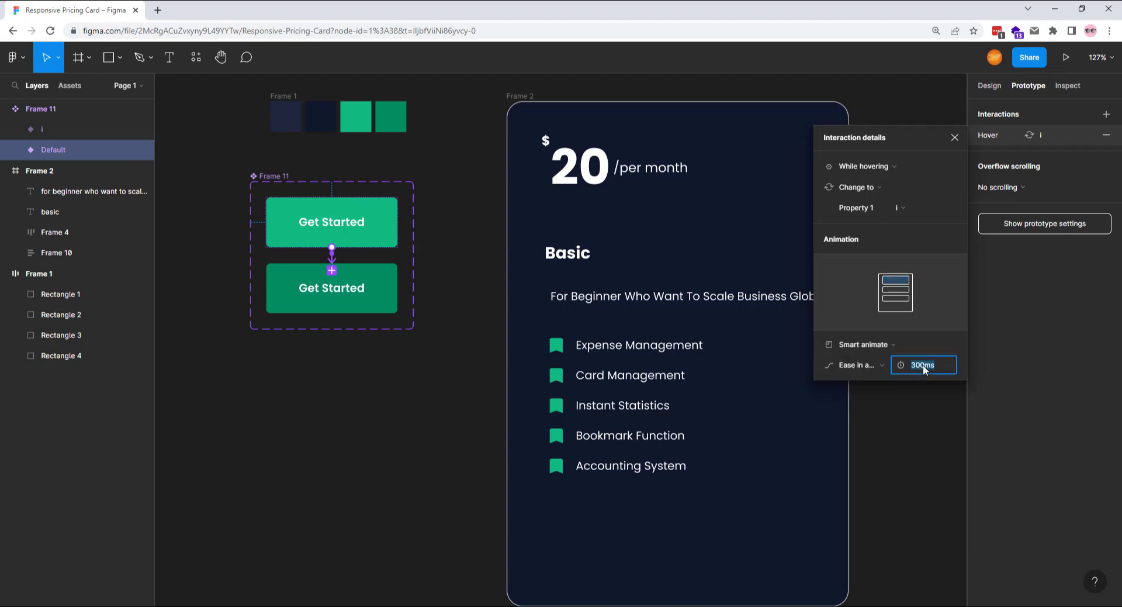
type("200")
key("Return")
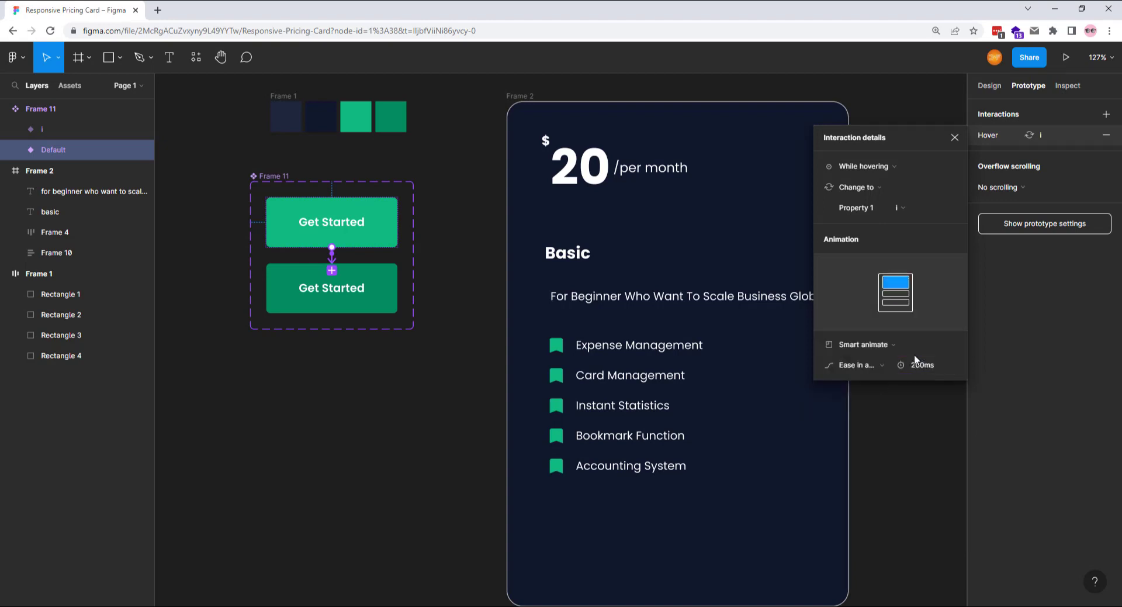
left_click(955, 137)
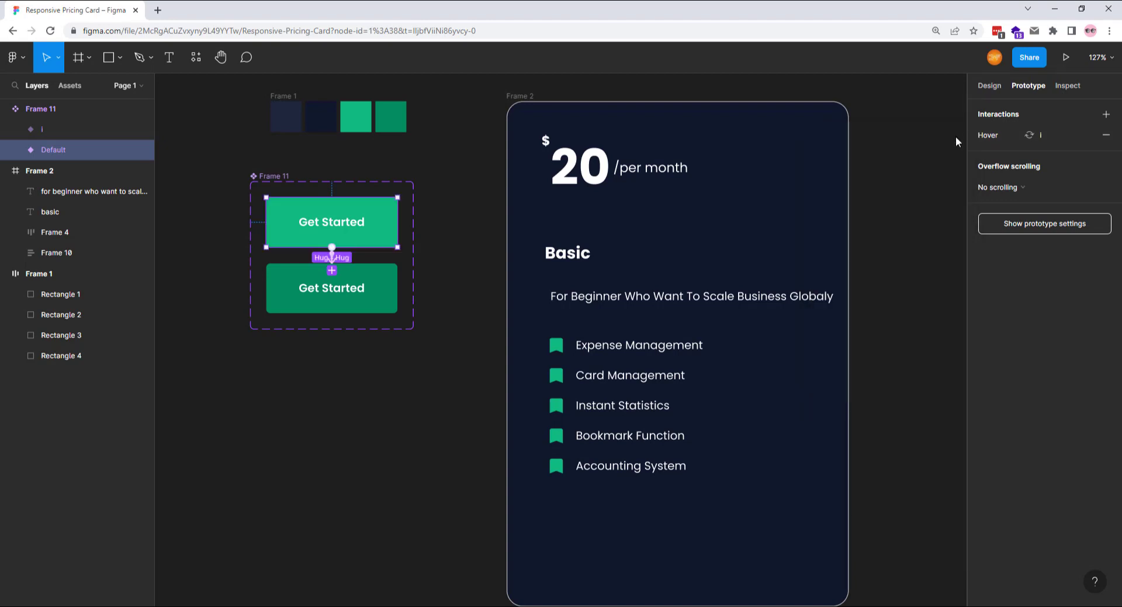
Rename the darker green button variant's Property 1 value to "hovere".
left_click(991, 87)
left_click(344, 285)
left_click(1035, 348)
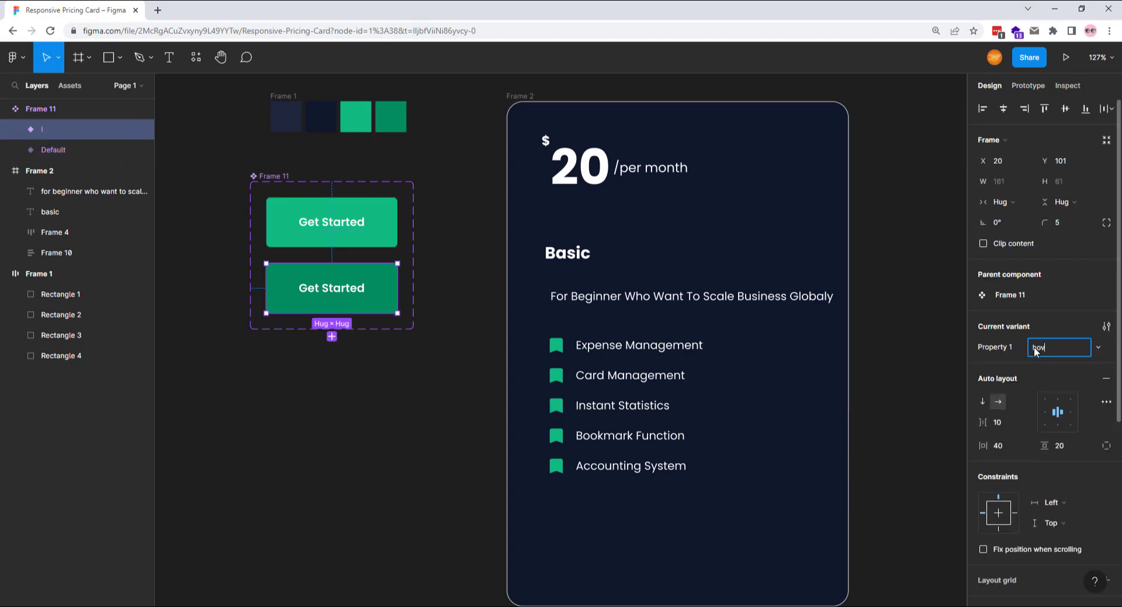
type("hovere")
key("Return")
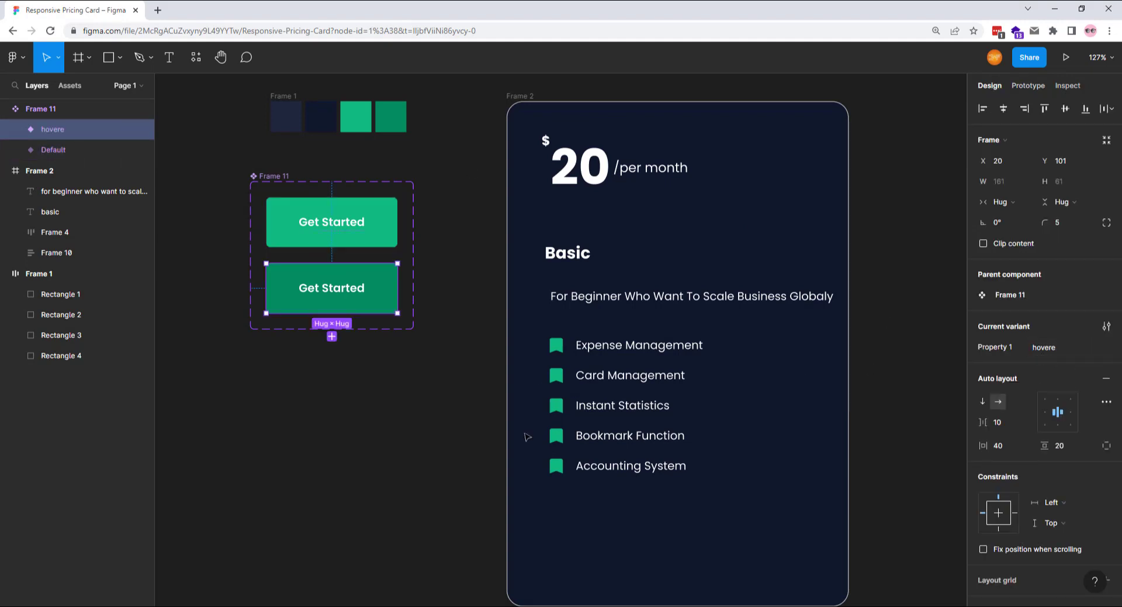
Place an instance of the Default "Get Started" button inside the card below the feature list.
left_click(370, 230)
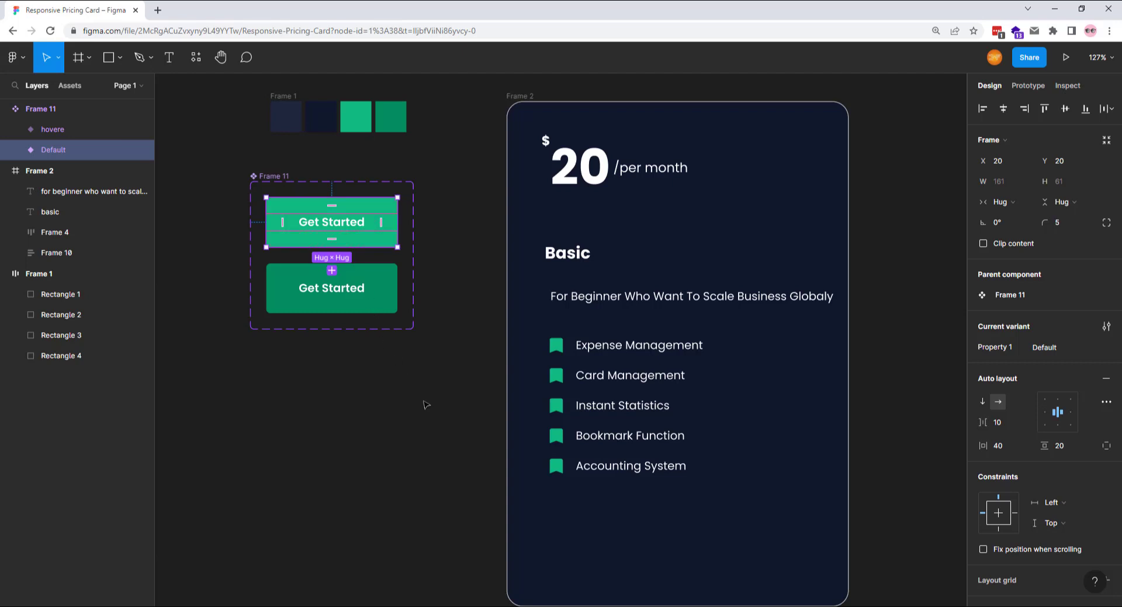
left_click_drag(424, 401, 621, 555)
Wrap the "Basic" title and the description in a left-aligned vertical auto layout with a spacing of 20.
left_click(570, 255)
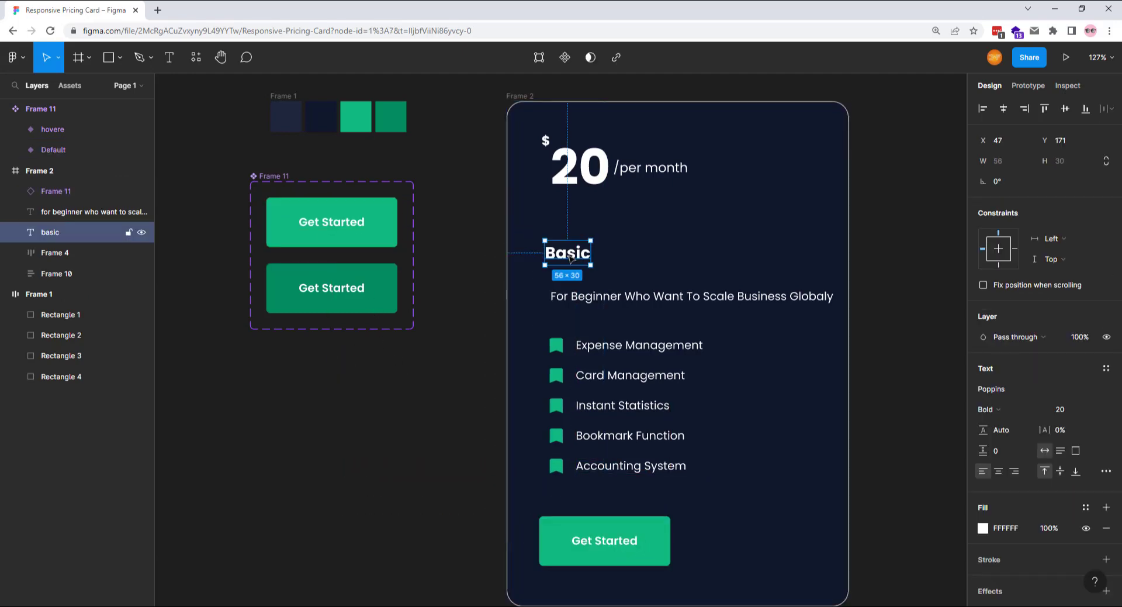
left_click(569, 297, "shift")
key("shift+a")
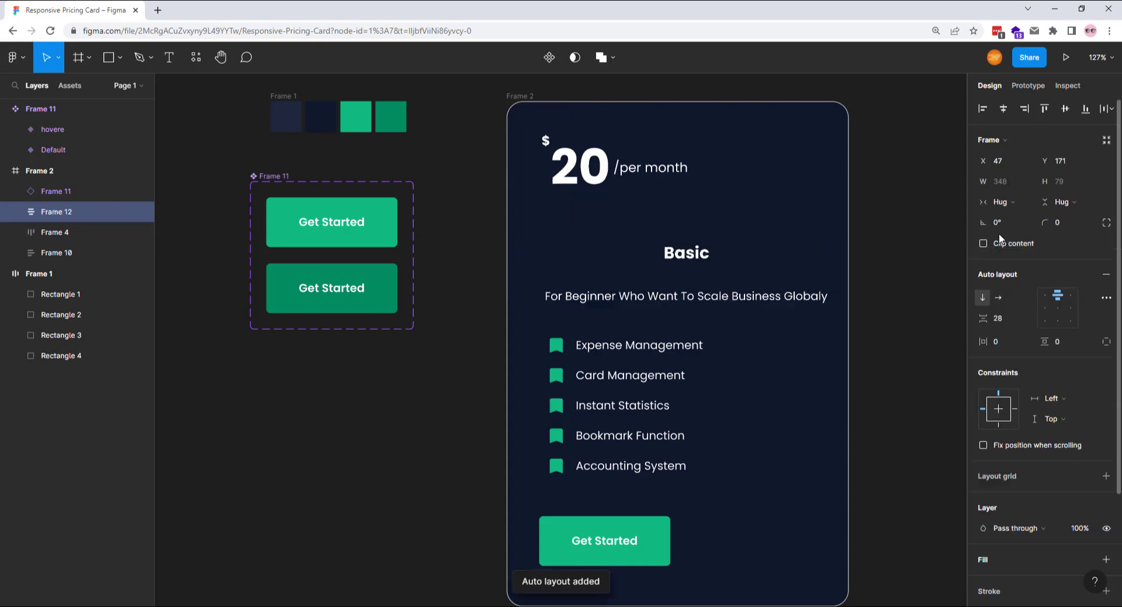
left_click(1042, 307)
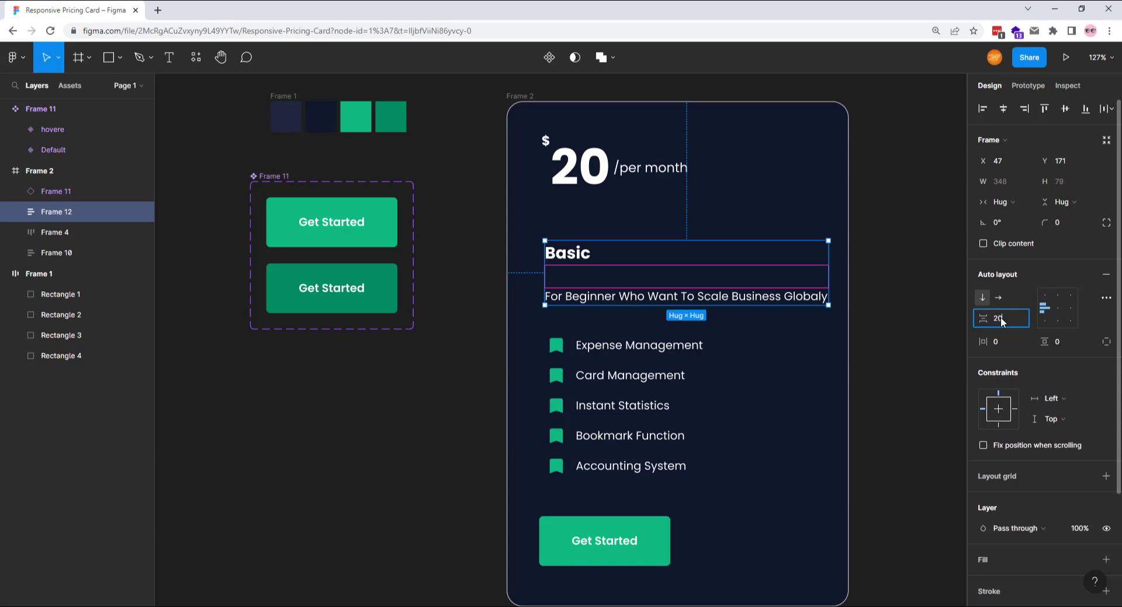
key("Return")
Apply auto layout to the whole card, Frame 2, and set the spacing between its sections to 40.
left_click(518, 97)
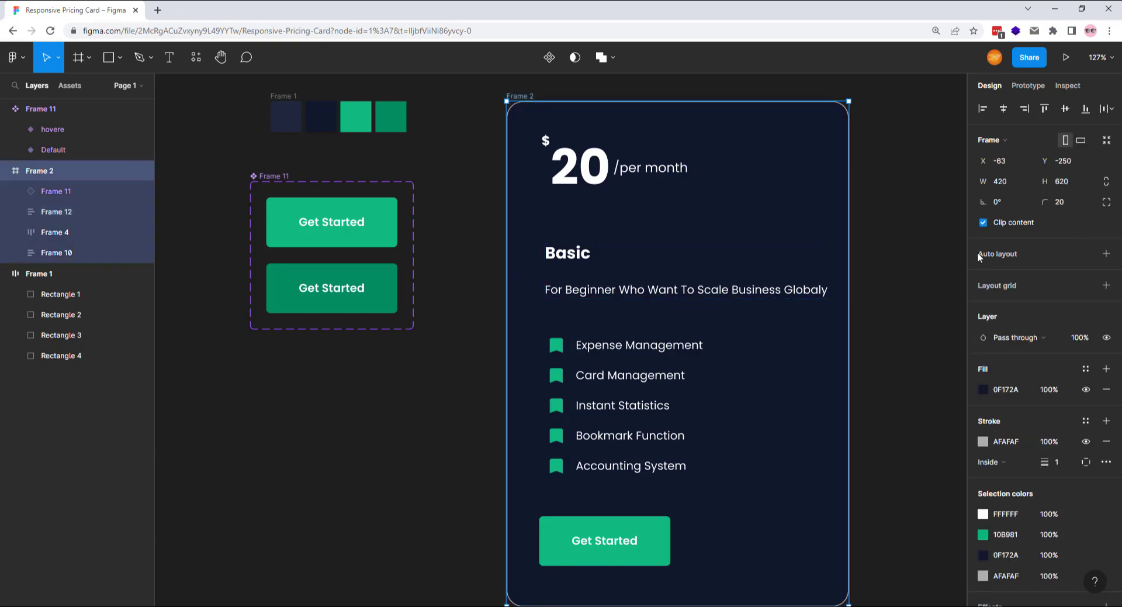
key("shift+a")
left_click(1000, 317)
type("40")
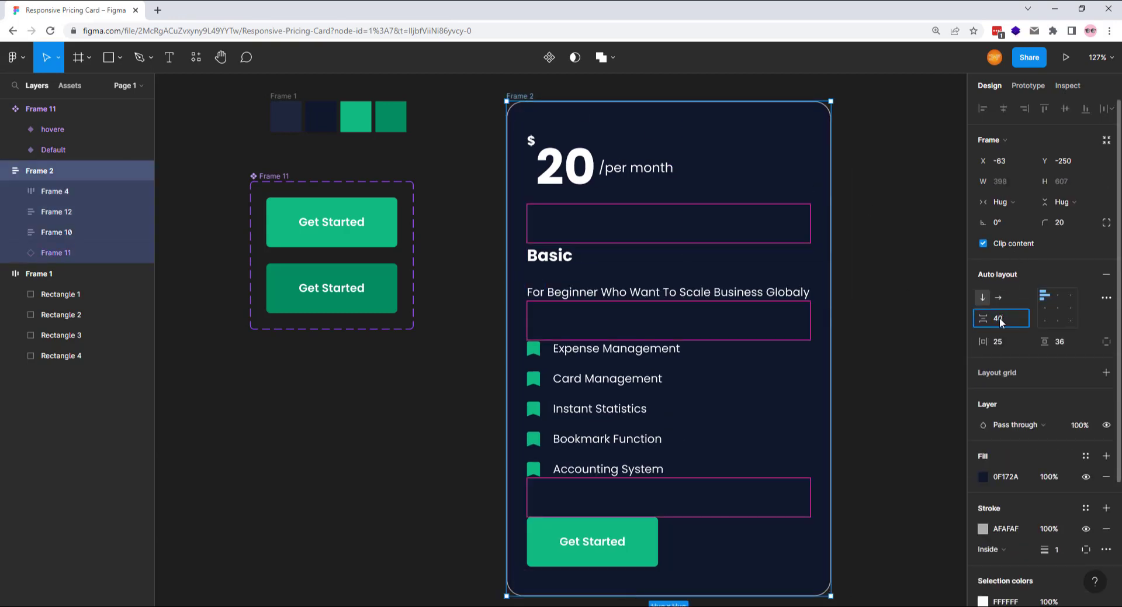
key("Return")
Set the card's horizontal and vertical padding to 30 and align its content to the left centre.
left_click(1006, 346)
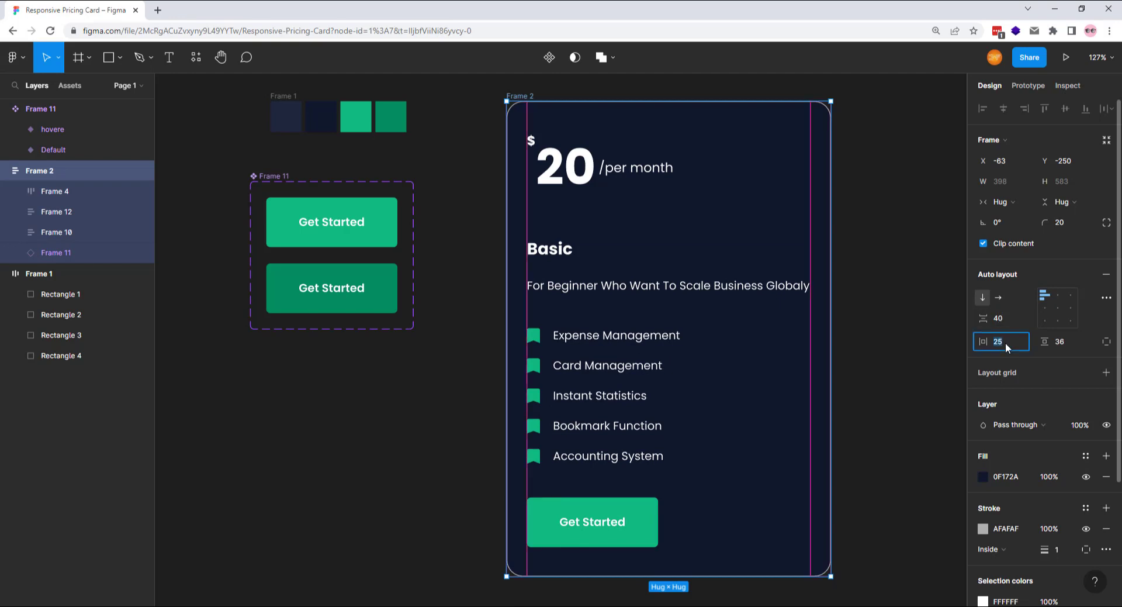
type("30")
key("Return")
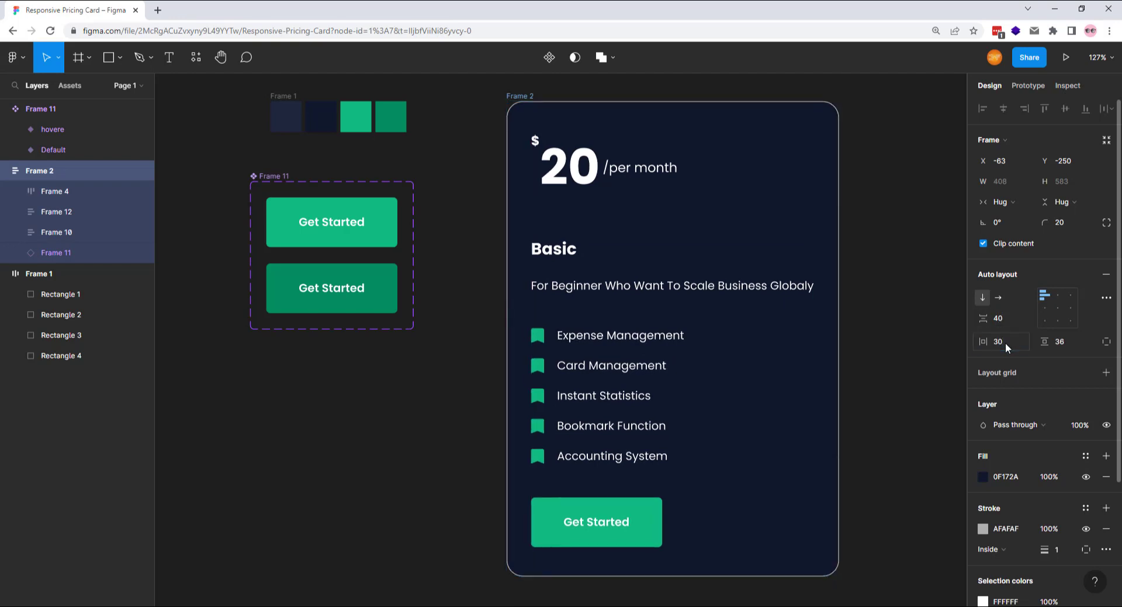
left_click(1064, 342)
type("30")
key("Return")
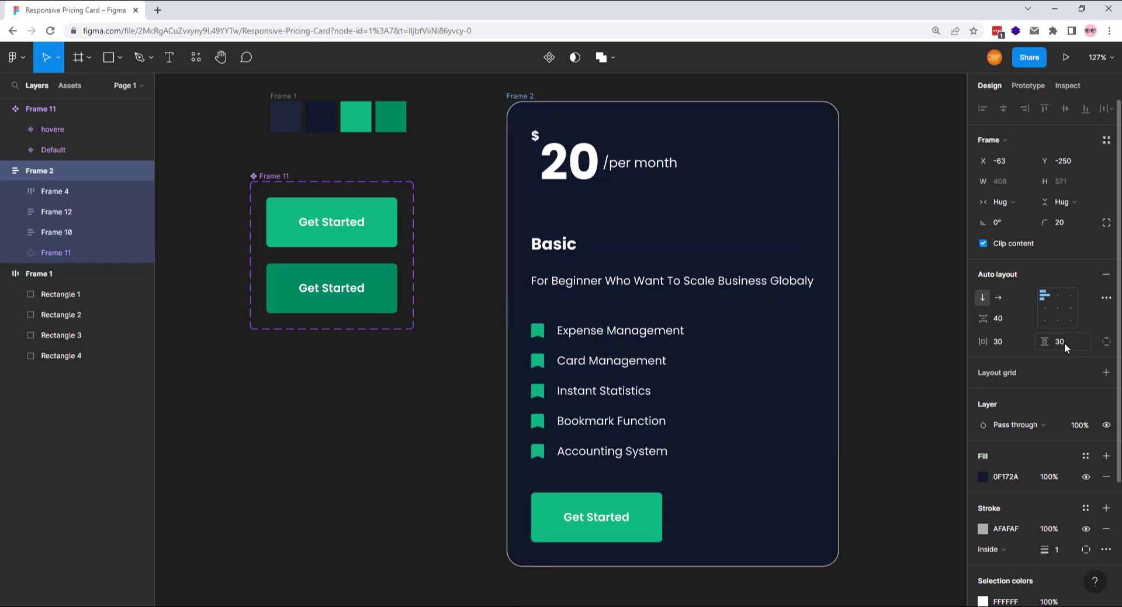
left_click(1041, 309)
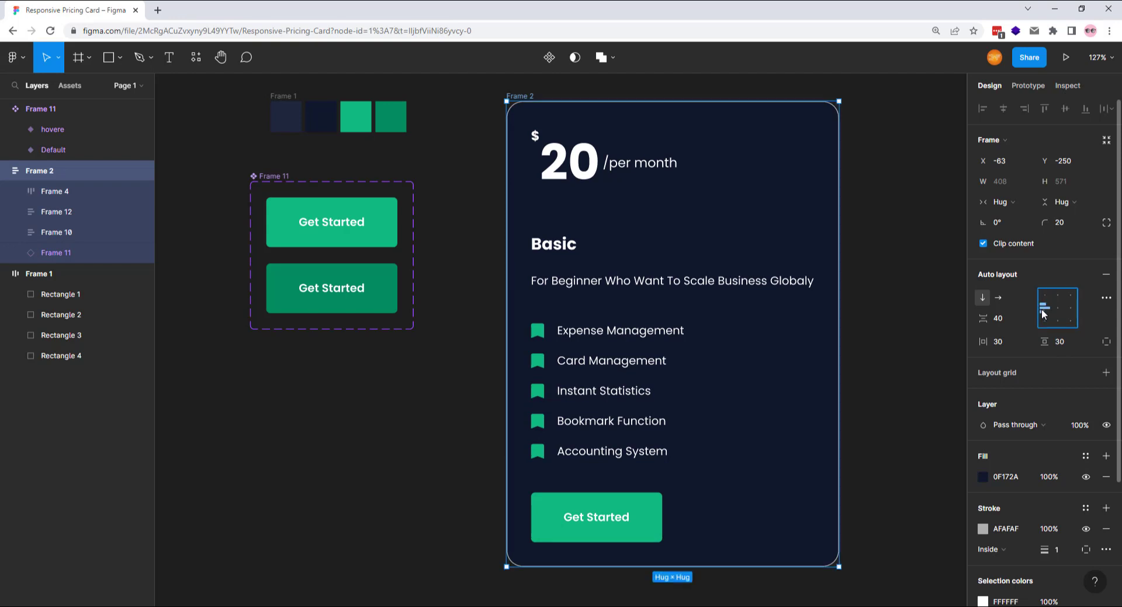
Set the width of the card's "Get Started" button to Fill container.
left_click(648, 519)
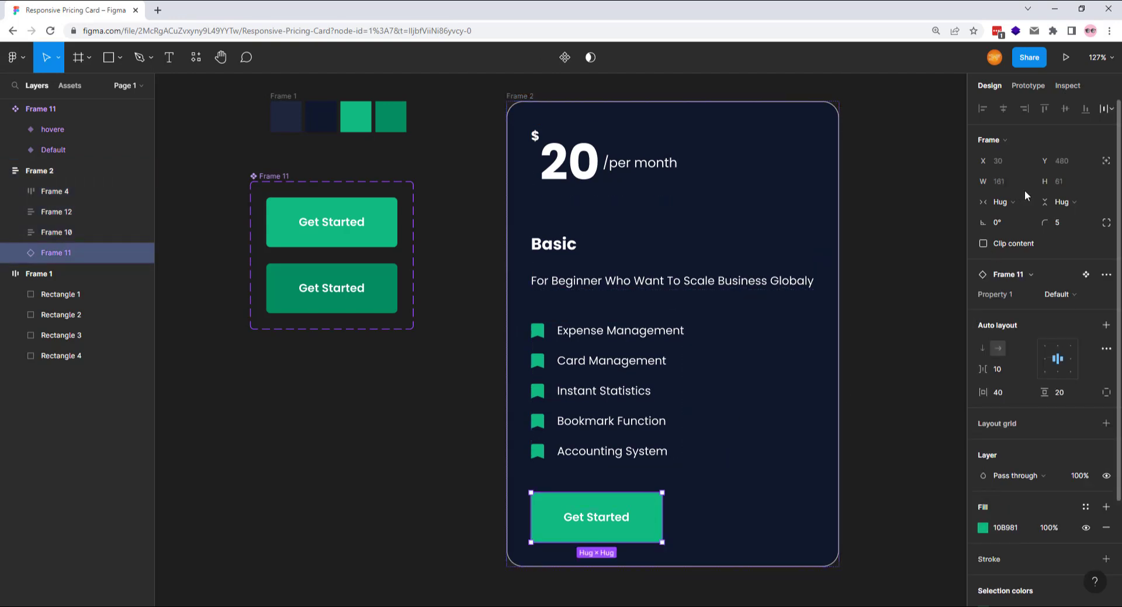
left_click(1000, 201)
left_click(1032, 218)
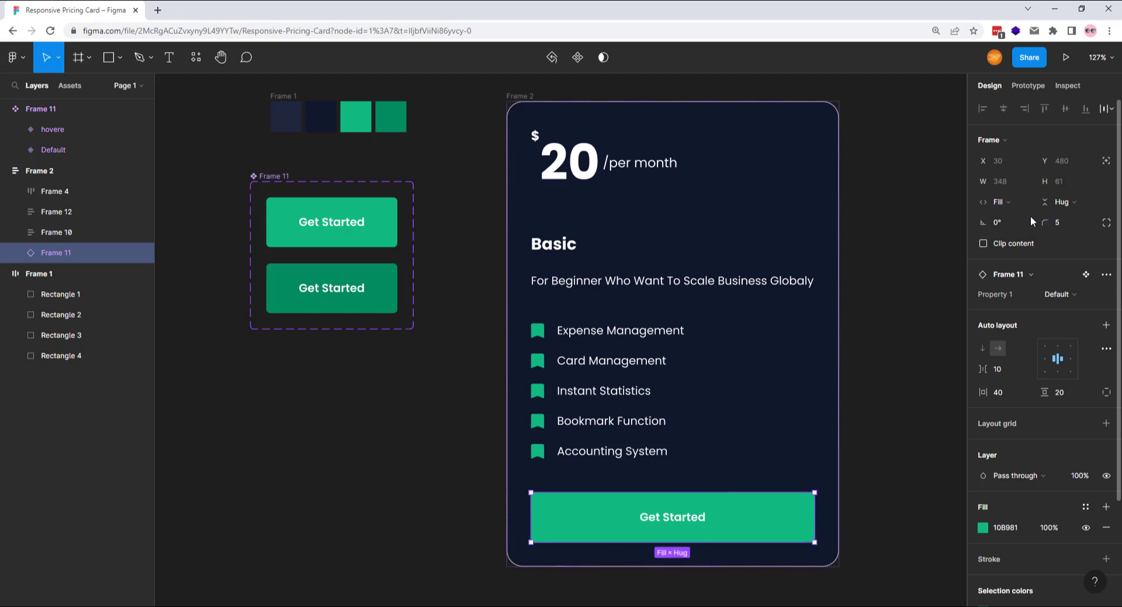
Set the width of the price row, Frame 4, to Fill container.
left_click(664, 177)
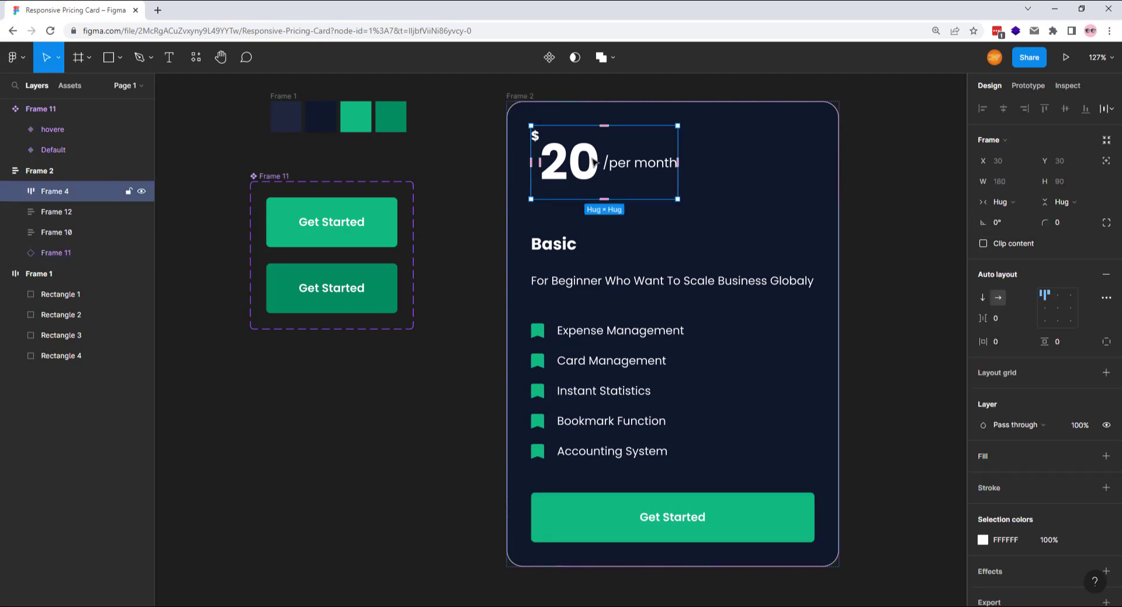
left_click(1021, 203)
left_click(1028, 220)
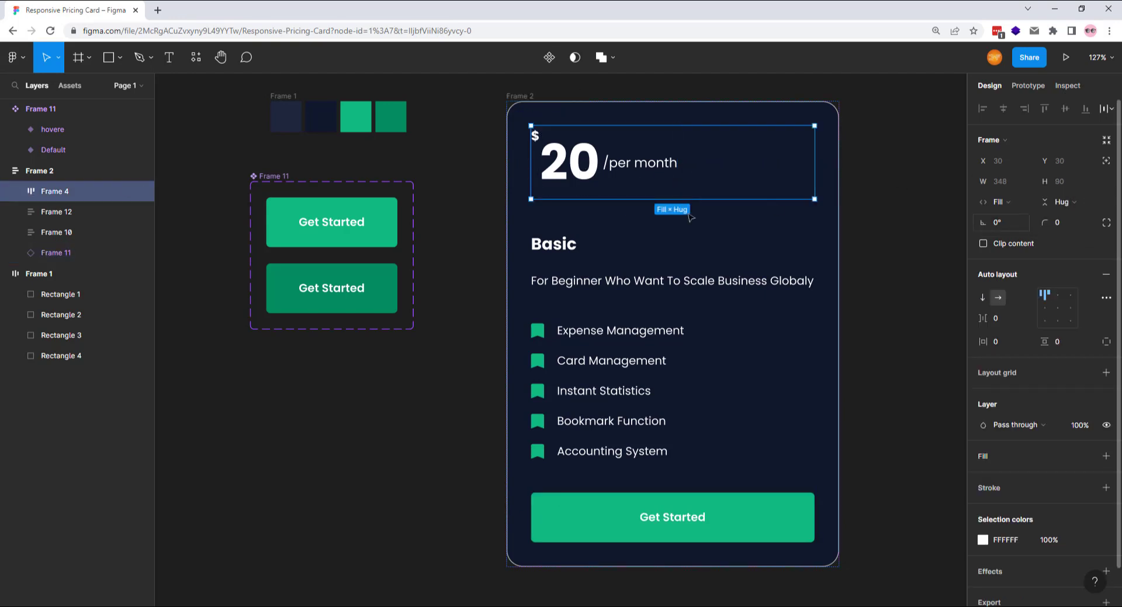
Set the width of Frame 3, the "20 /per month" part of the price row, to Fill container.
double_click(594, 171)
left_click(1025, 203)
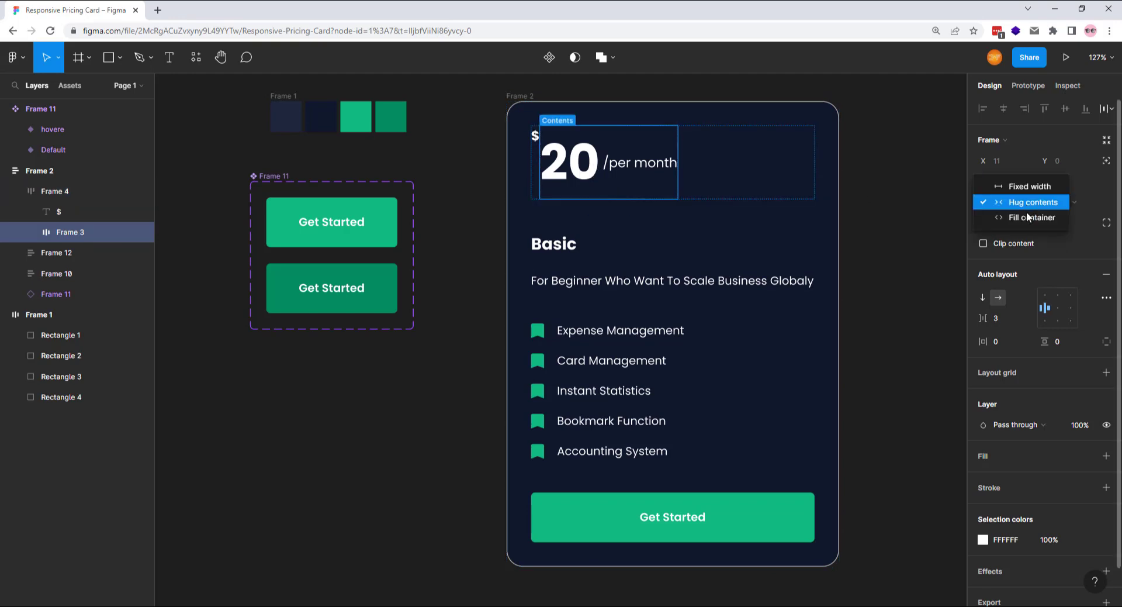
left_click(1028, 217)
Set the width of Frame 12, the plan title and description section, to Fill container.
left_click(567, 249)
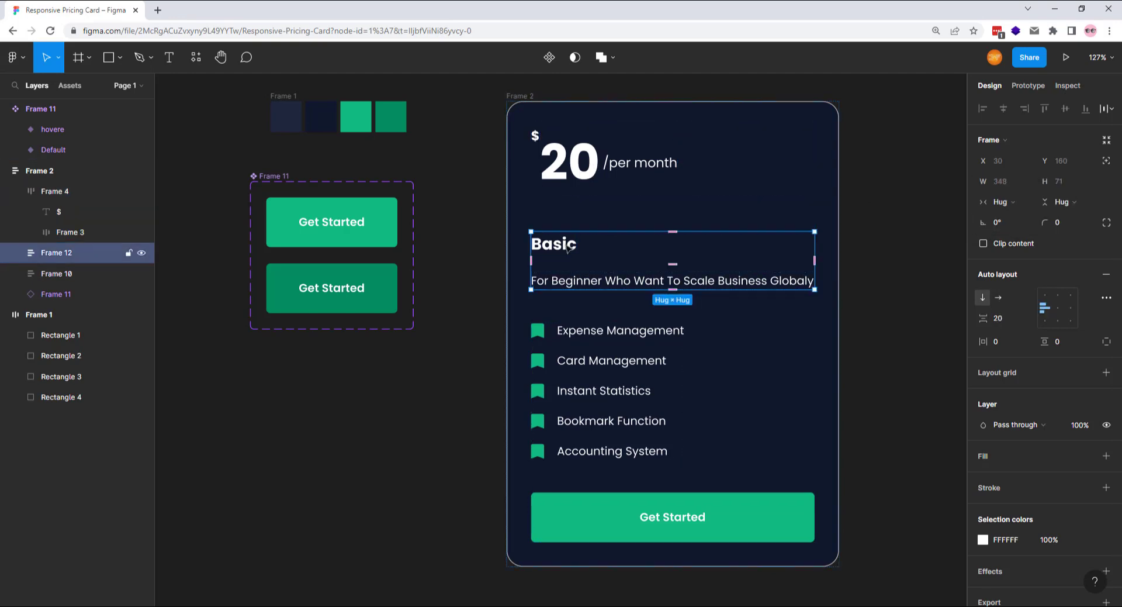
left_click(1026, 202)
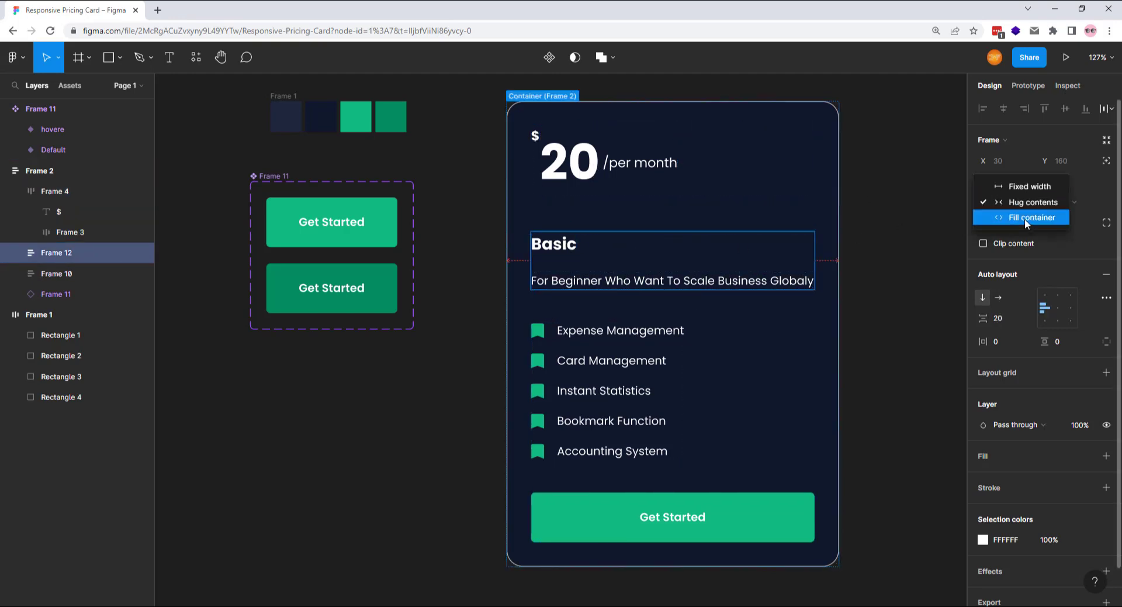
left_click(1025, 218)
Set the "Basic" title and the description text below it to Fill container width.
double_click(562, 250)
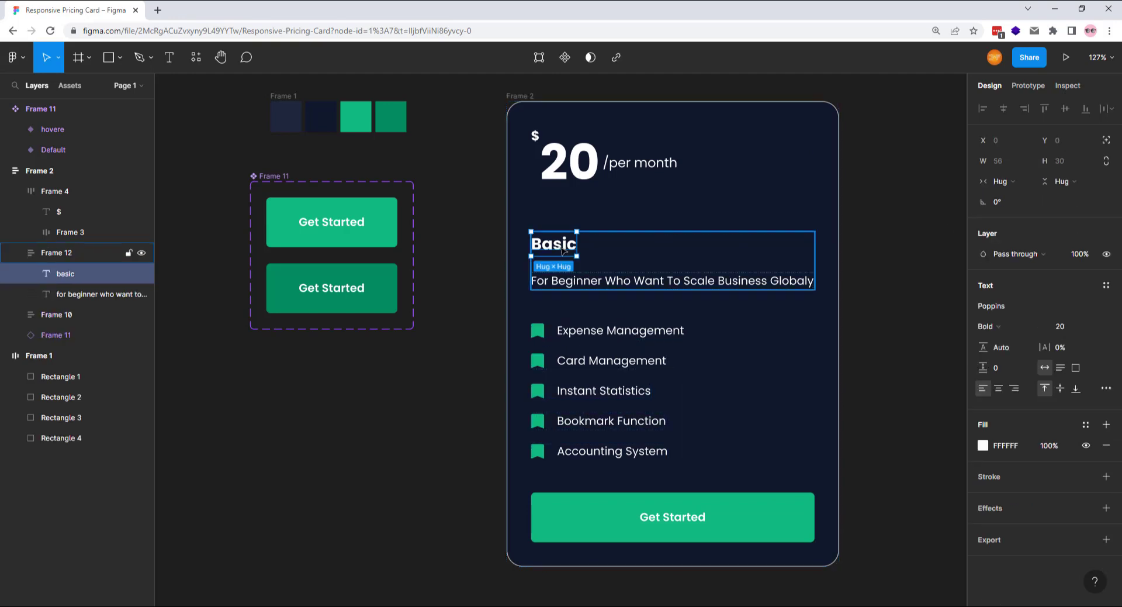
left_click(1027, 182)
left_click(1029, 197)
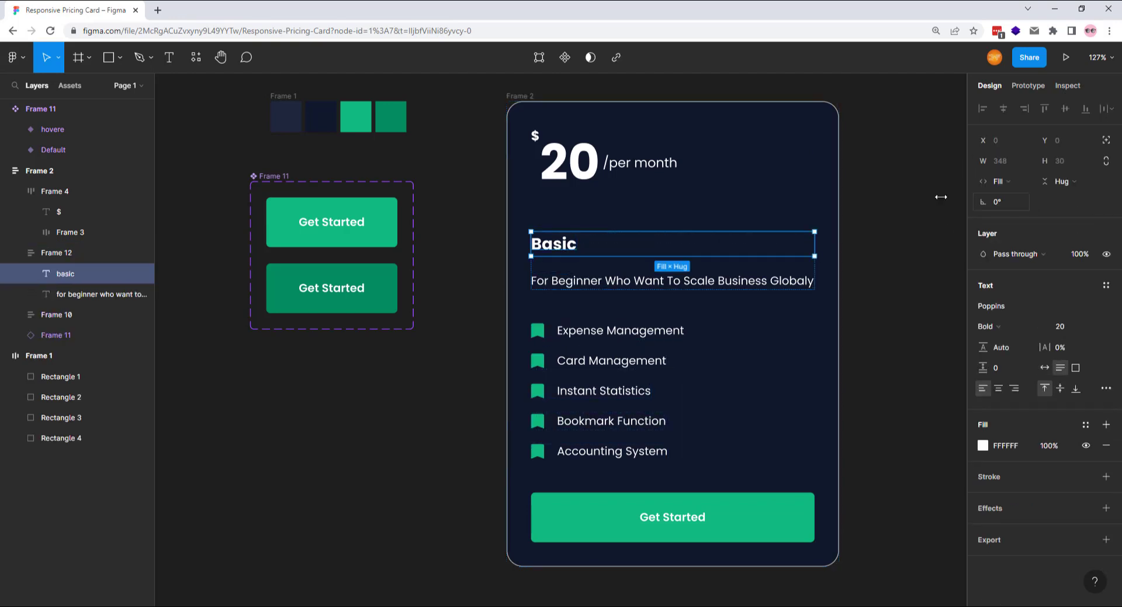
left_click(624, 288)
scroll(642, 335, "down", 4)
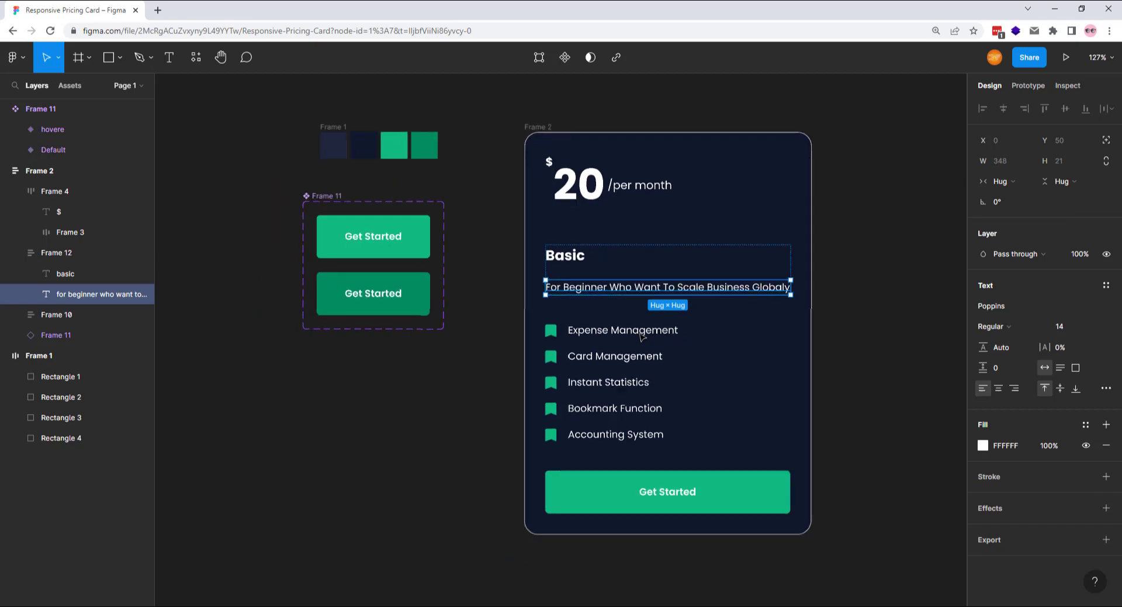
scroll(637, 336, "down", 1)
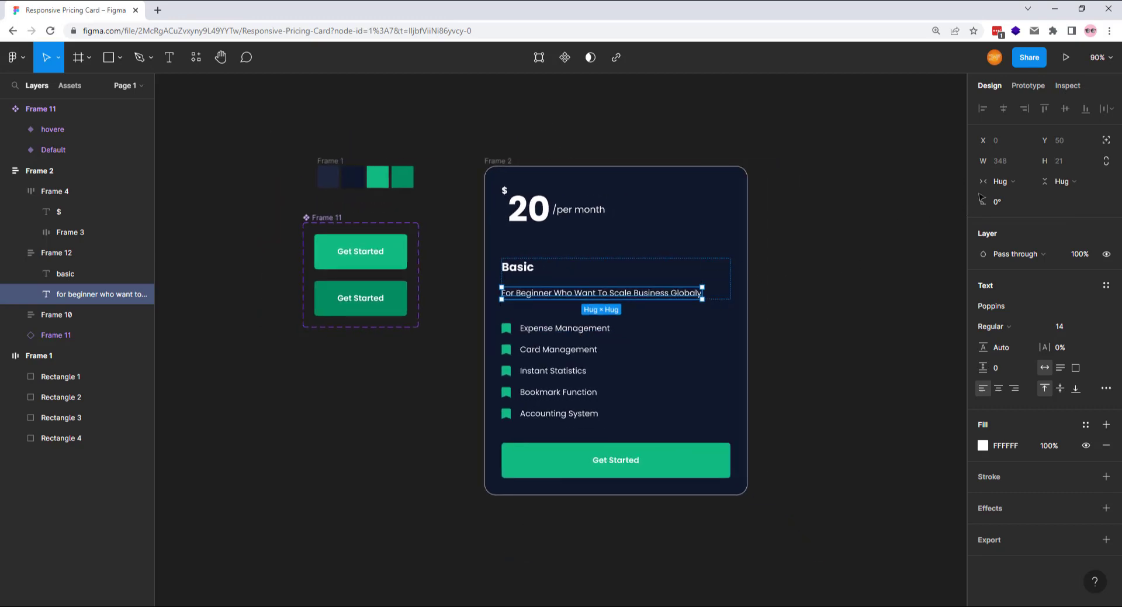
left_click(1030, 180)
left_click(1029, 197)
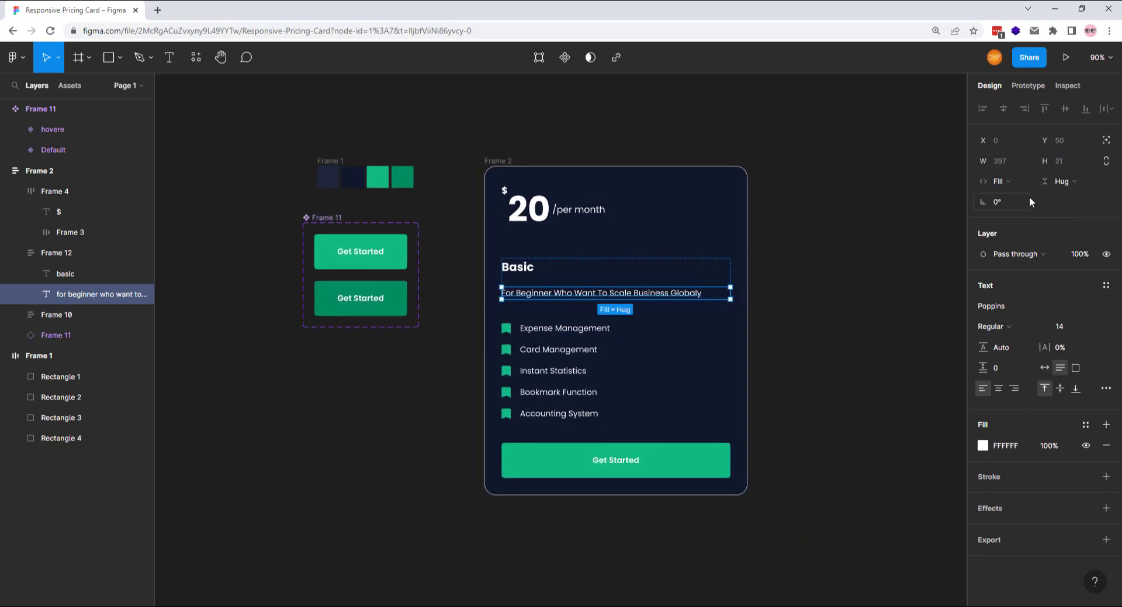
Set the width of the whole feature list, Frame 10, to Fill container.
left_click(584, 359)
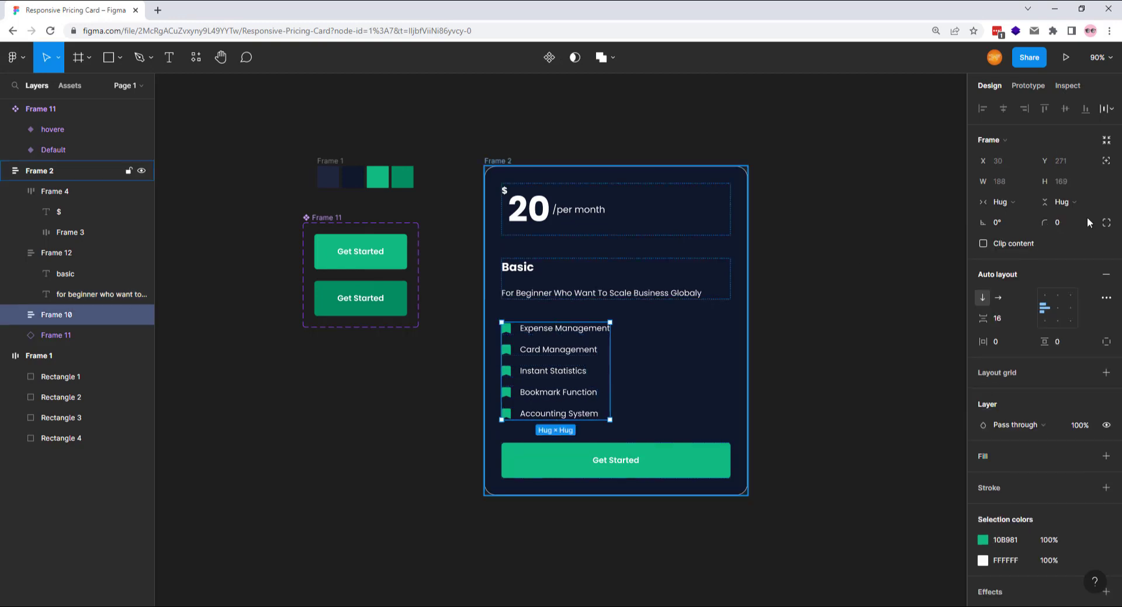
left_click(1027, 202)
left_click(1027, 217)
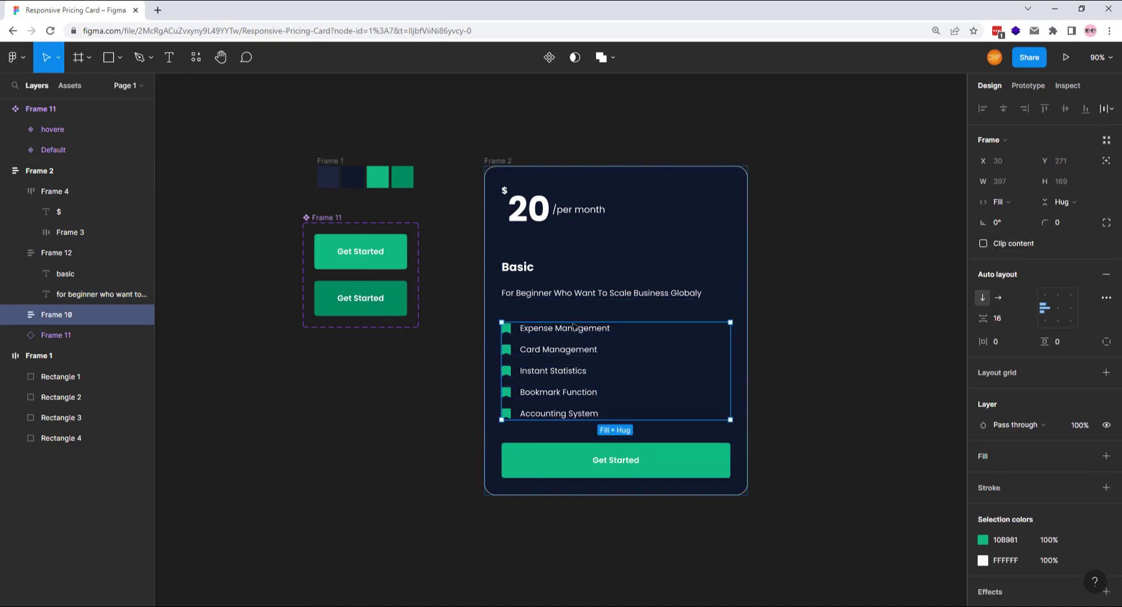
Set the "Expense Management" and "Card Management" rows, Frames 5 and 6, to Fill container width.
left_click(19, 315)
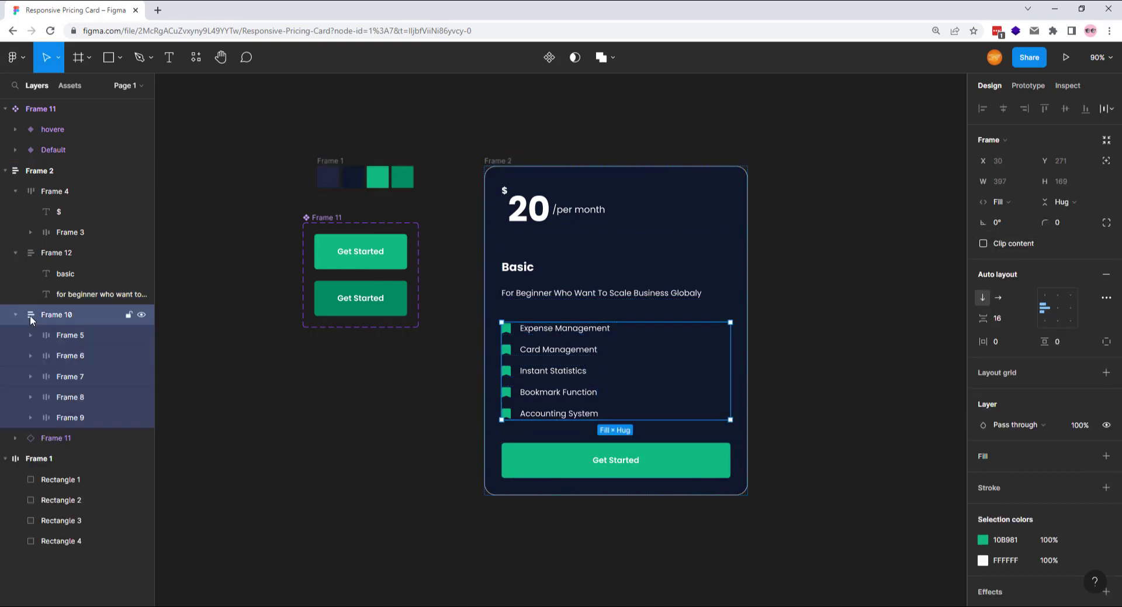
left_click(65, 335)
left_click(1009, 202)
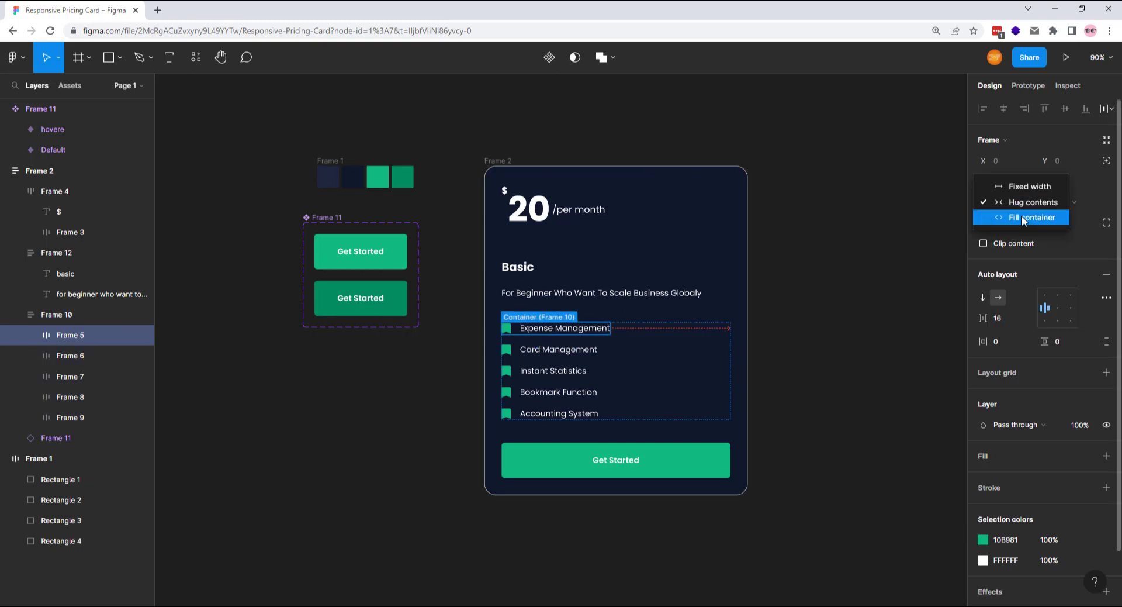
left_click(1028, 216)
left_click(74, 359)
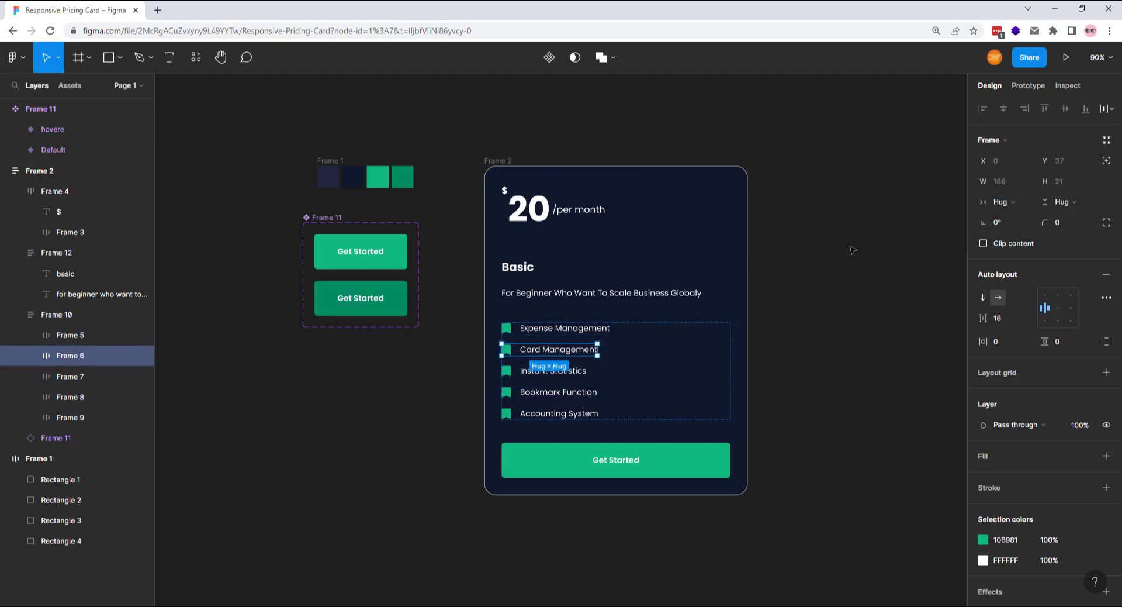
left_click(1027, 202)
left_click(1027, 217)
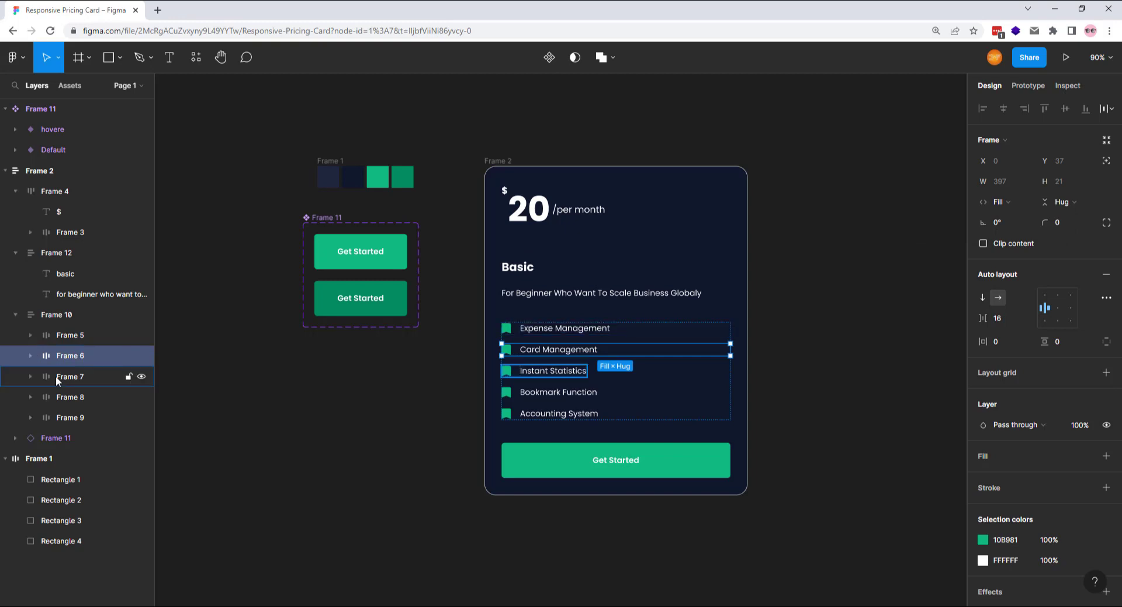
Set the "Instant Statistics", "Bookmark Function" and "Accounting System" rows, Frames 7 to 9, to Fill container width.
left_click(63, 376)
left_click(1025, 203)
left_click(1027, 217)
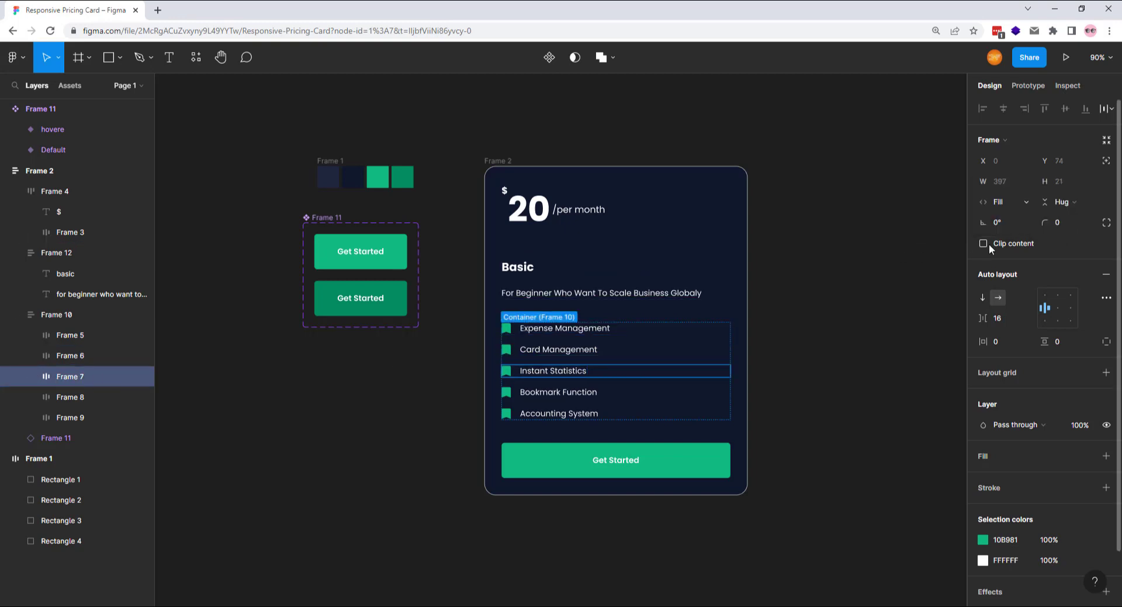
left_click(82, 399)
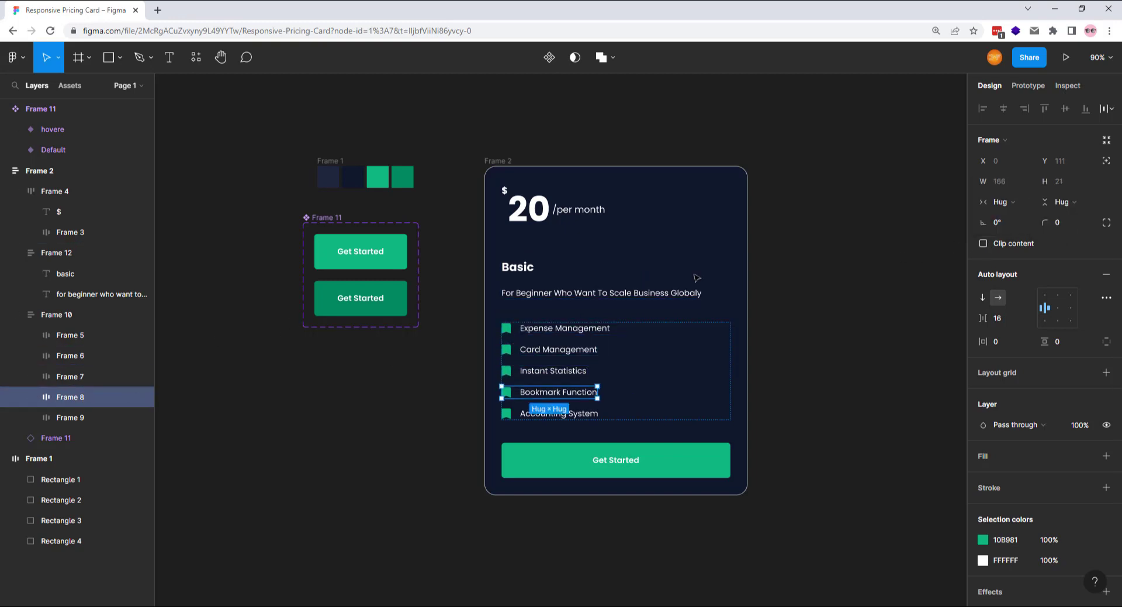
left_click(1024, 202)
left_click(1024, 217)
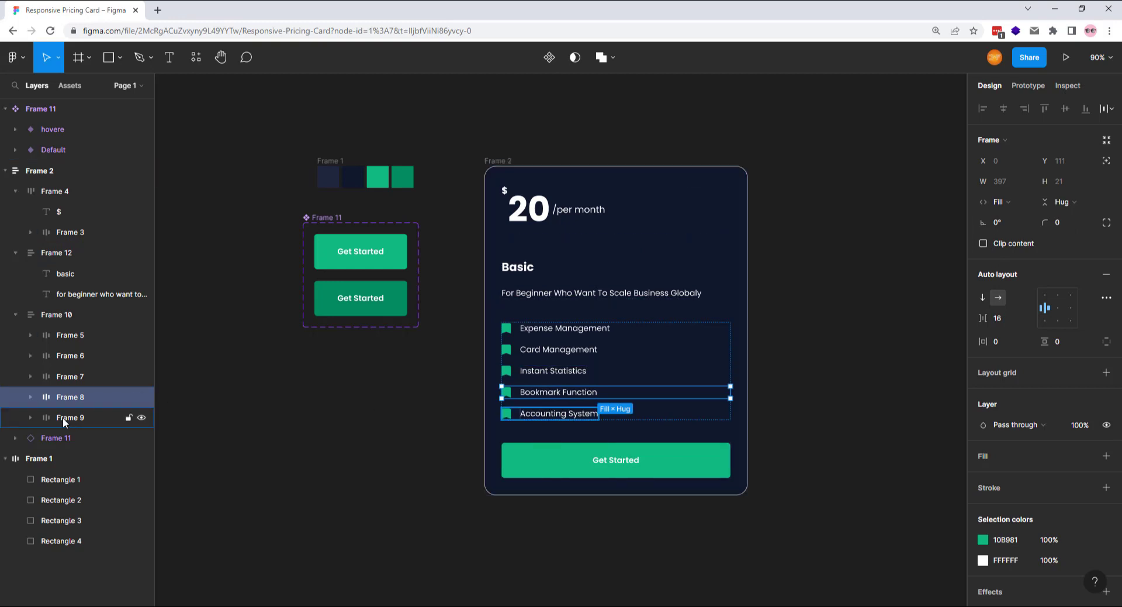
left_click(69, 417)
left_click(1024, 202)
left_click(1027, 217)
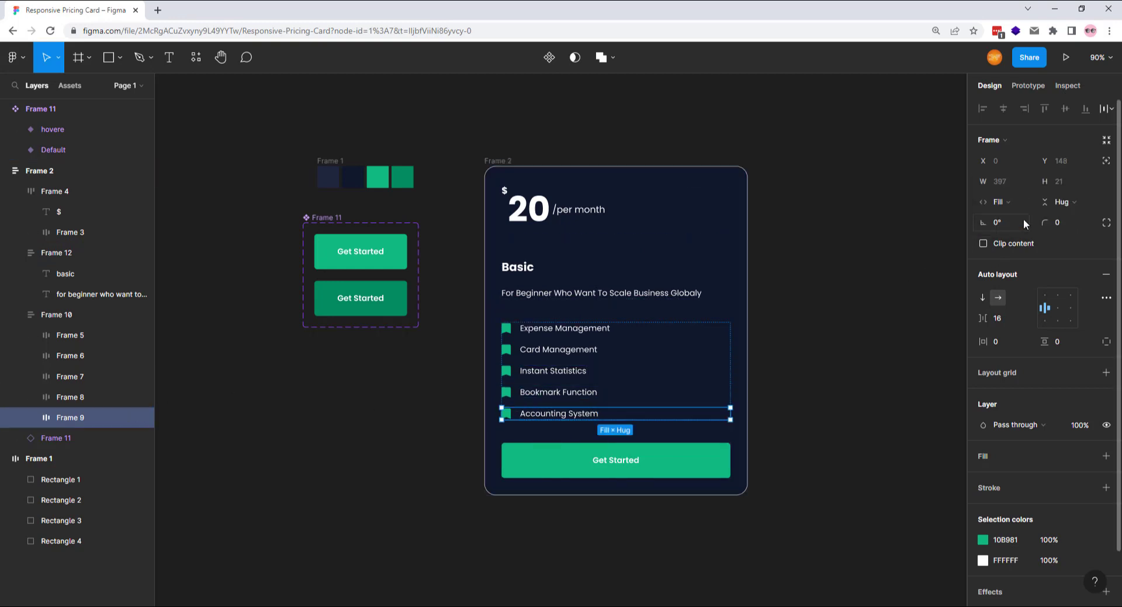
Narrow the whole card, Frame 2, from its right edge to a width of about 411.
left_click(500, 165)
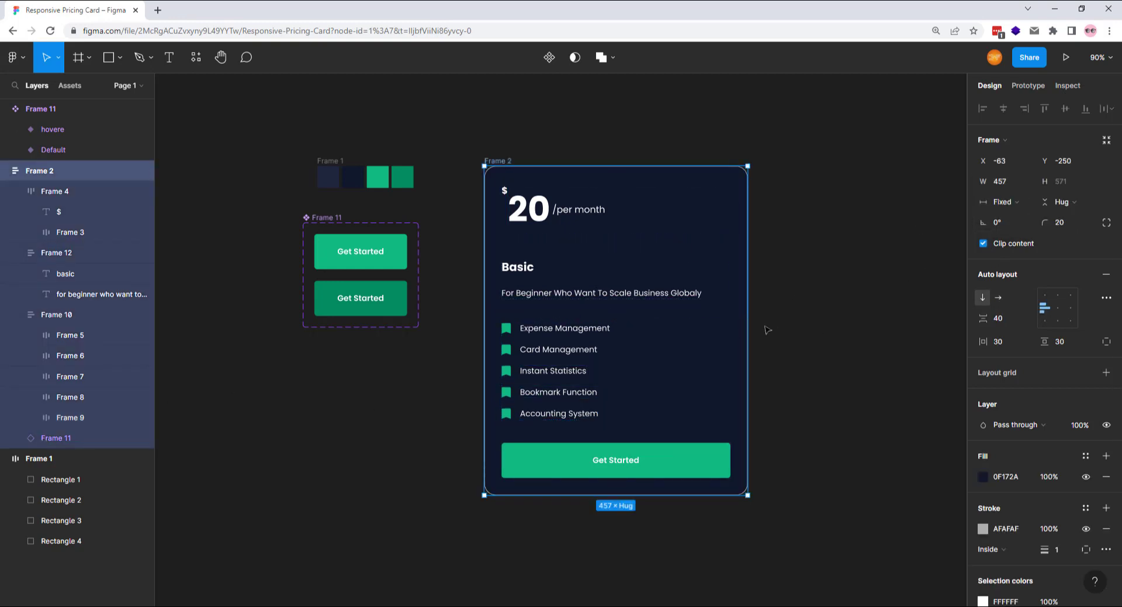
left_click_drag(748, 318, 722, 347)
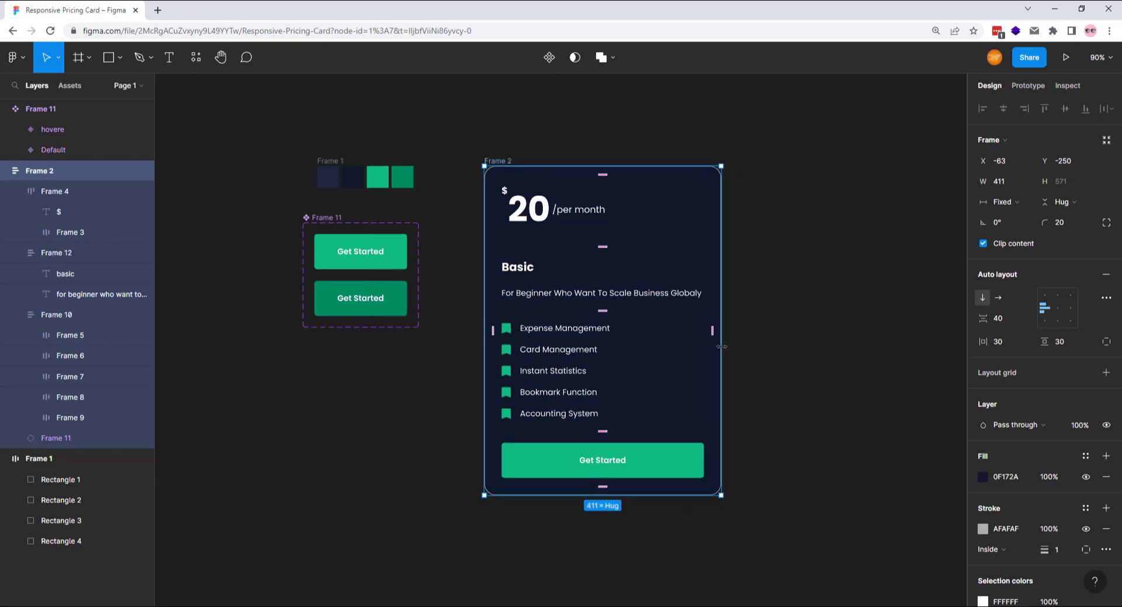
left_click(784, 355)
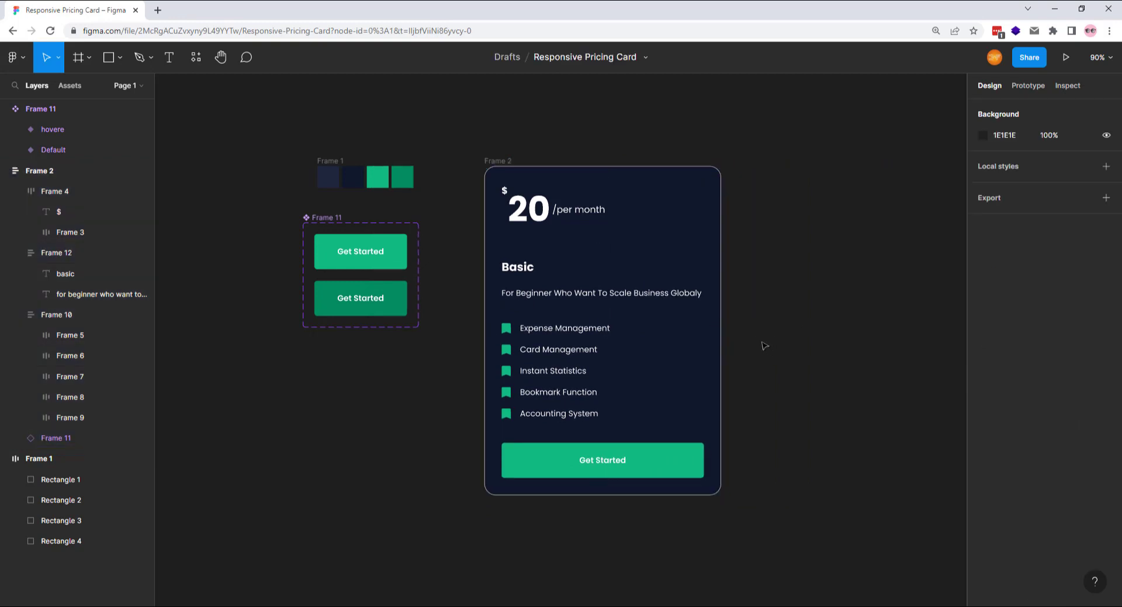
Add the text "Most Popular" on the canvas beside the card and set its weight to SemiBold.
left_click(168, 57)
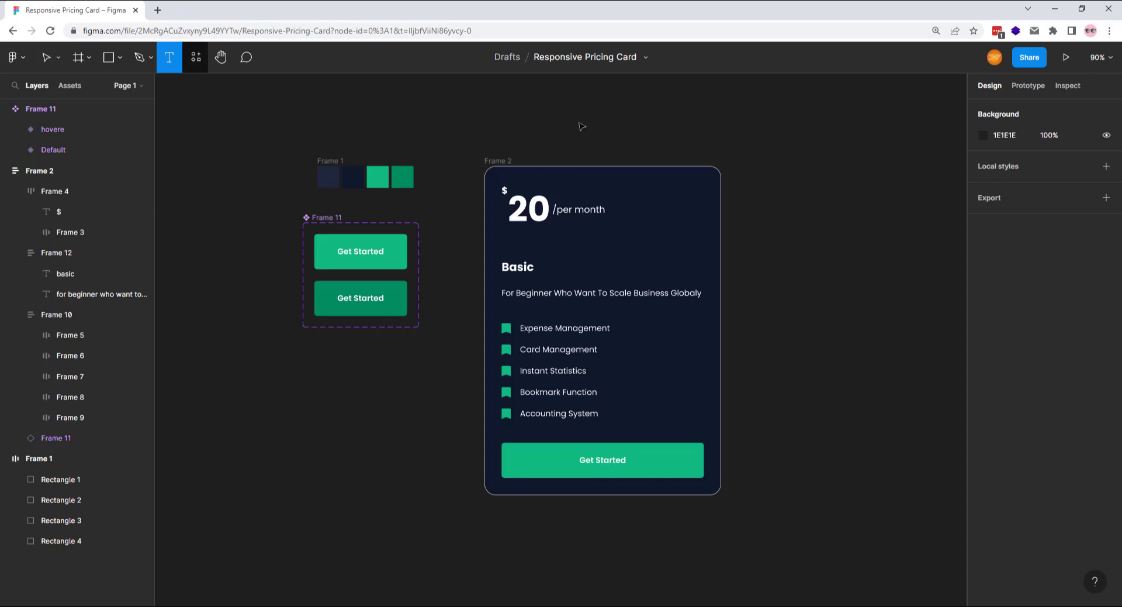
left_click(765, 180)
type("m")
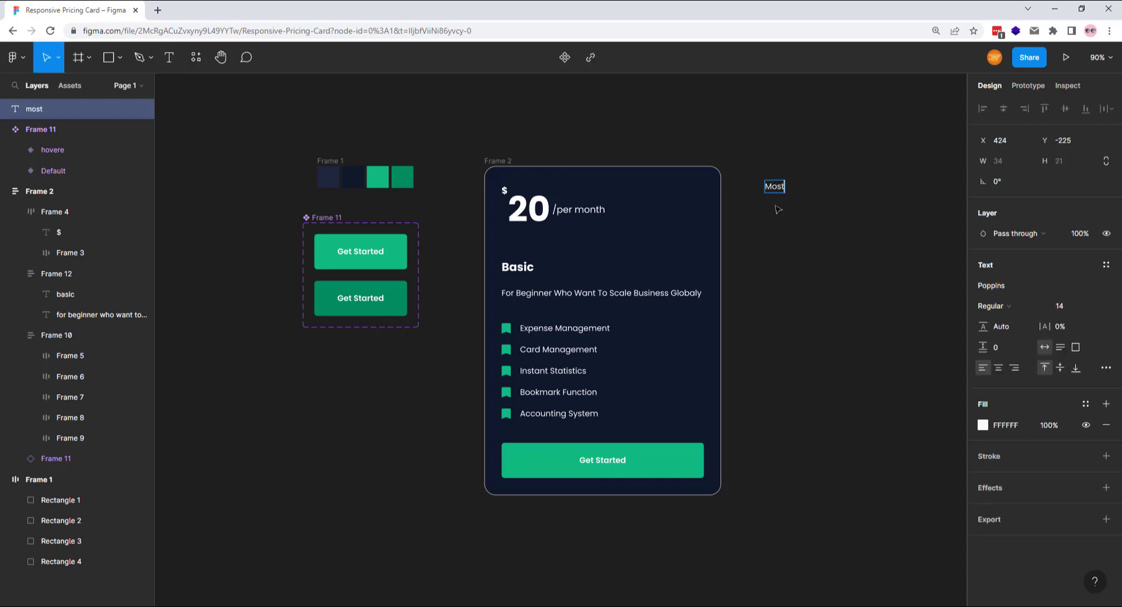
type("ost p")
key("Escape")
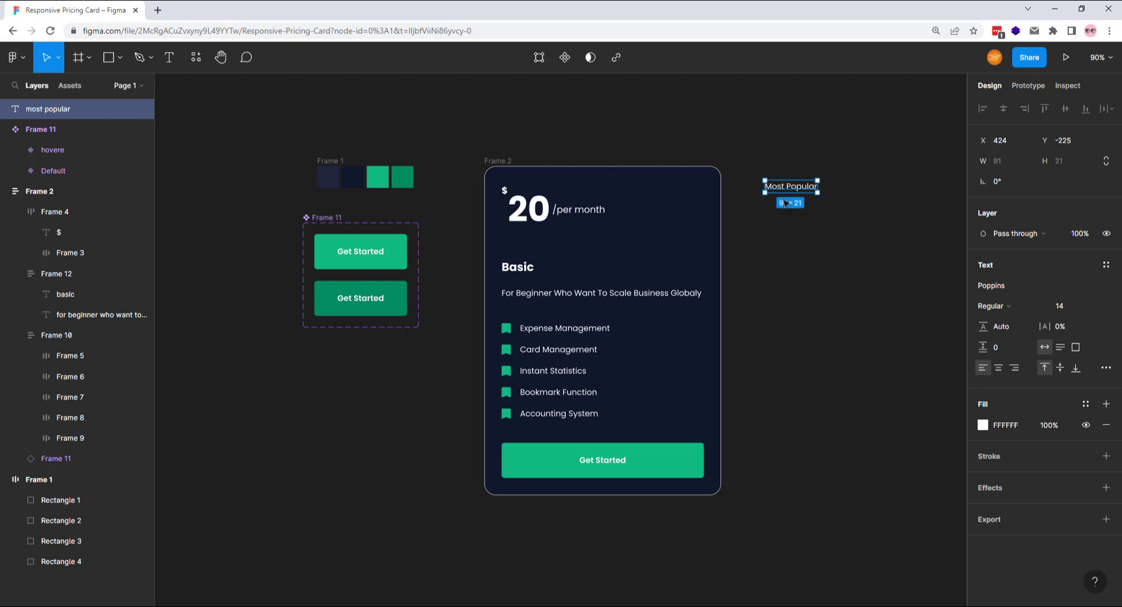
left_click(1014, 310)
left_click(1008, 338)
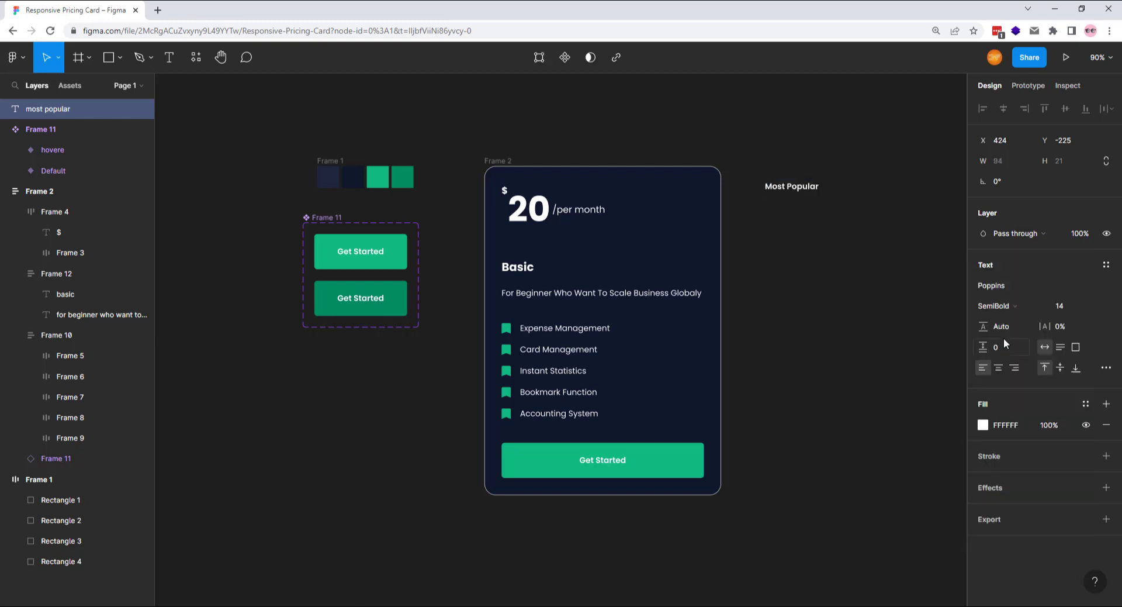
Wrap the "Most Popular" text in an auto layout frame filled with the palette's green 10B981 and rounded with corner radius 100.
key("shift+a")
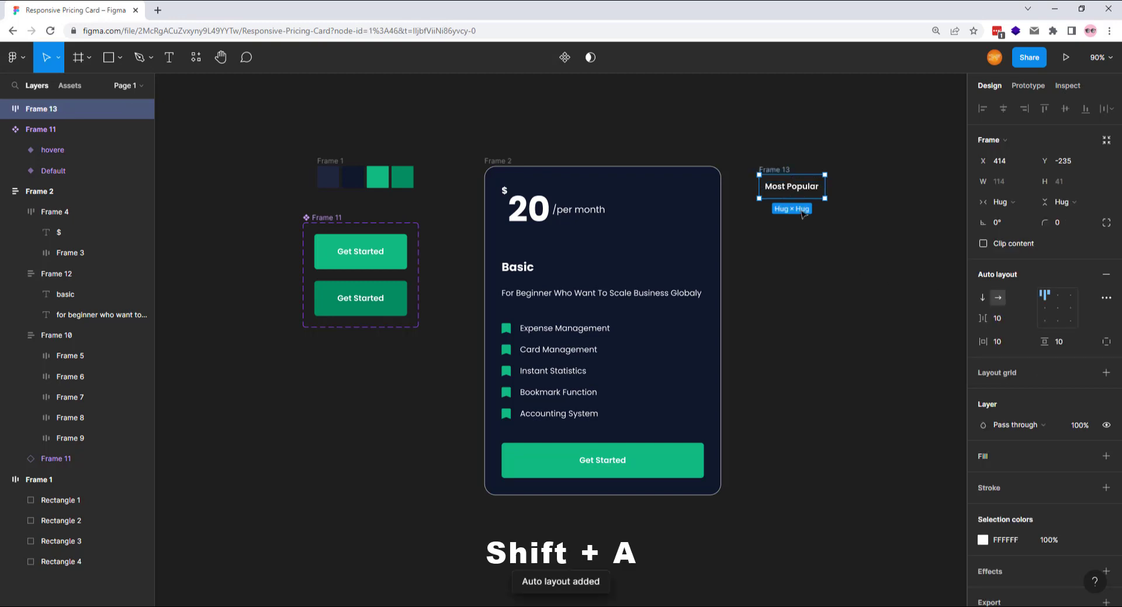
left_click(984, 458)
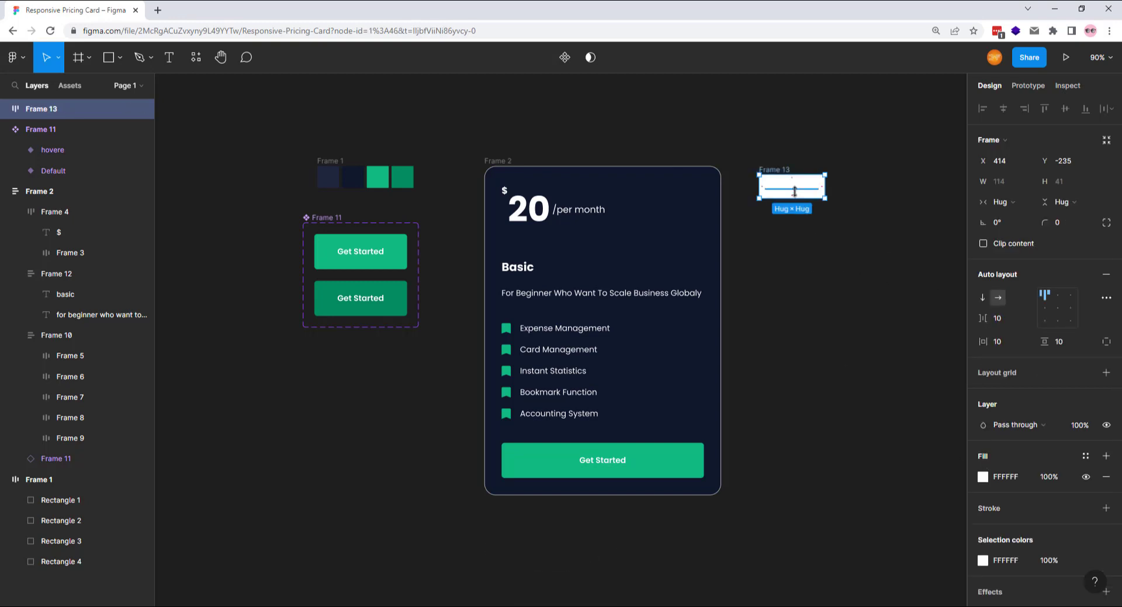
key("i")
left_click(377, 177)
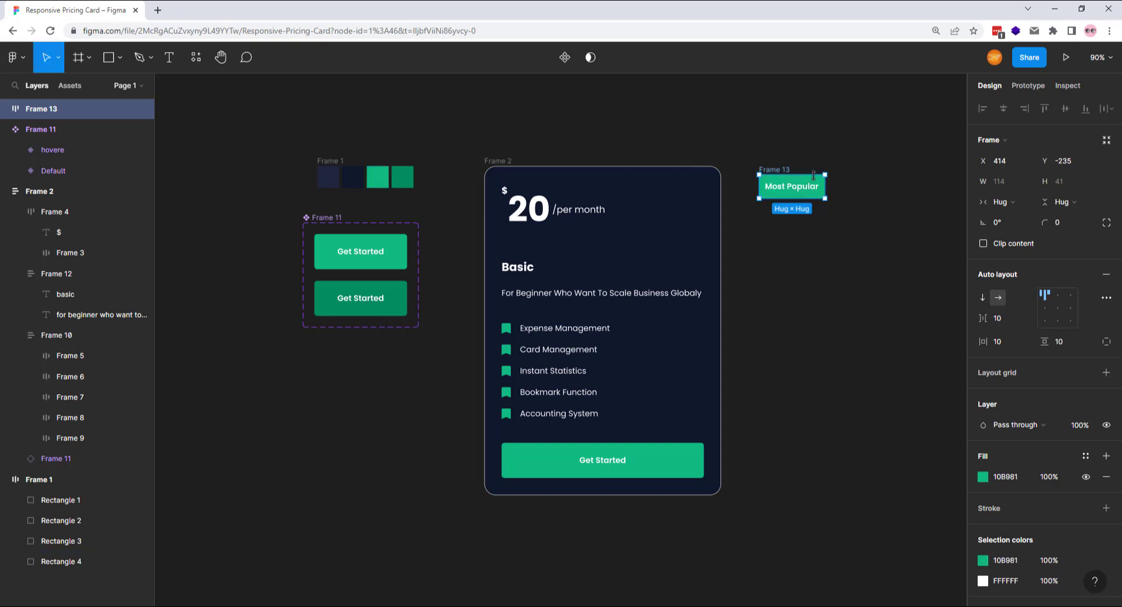
type("100")
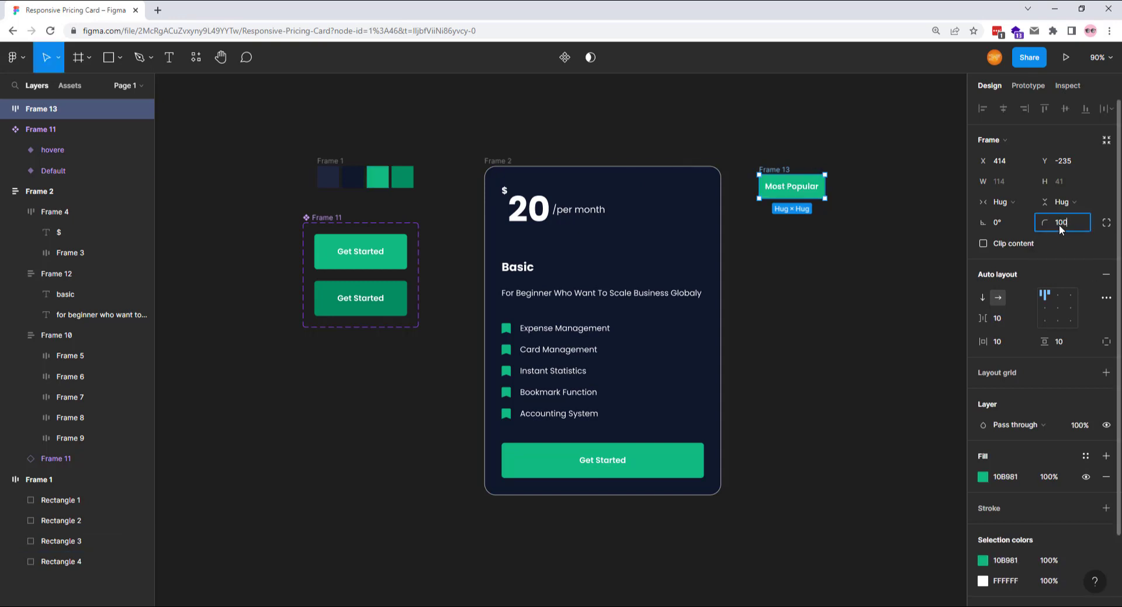
key("Return")
Set the badge's auto layout to left-centre alignment, spacing 0, horizontal padding 20 and vertical padding 5.
left_click(1041, 307)
left_click(1002, 318)
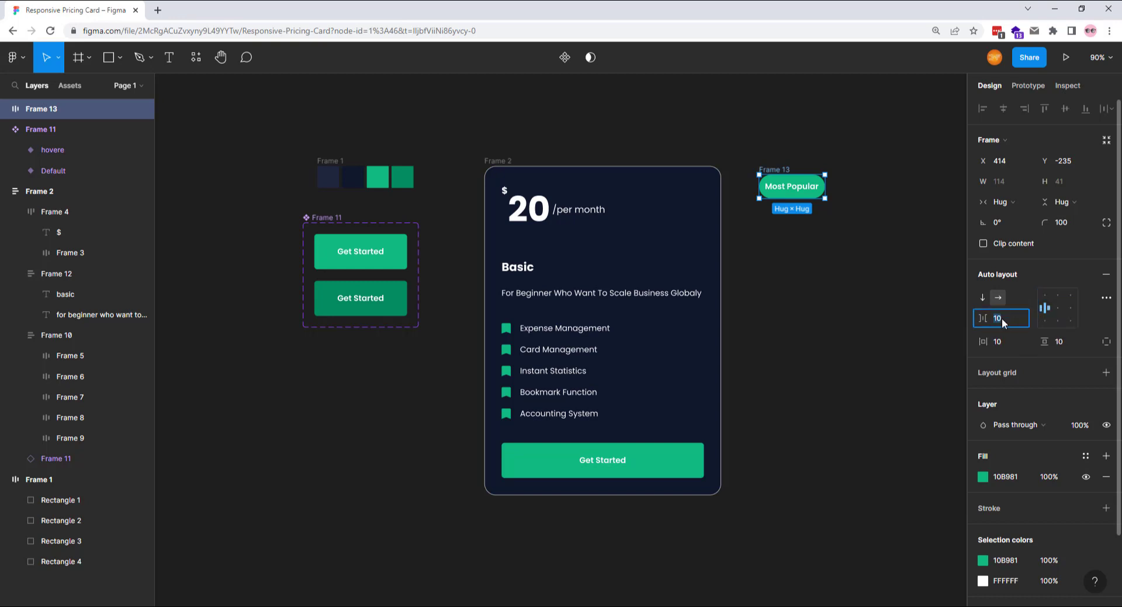
left_click(996, 342)
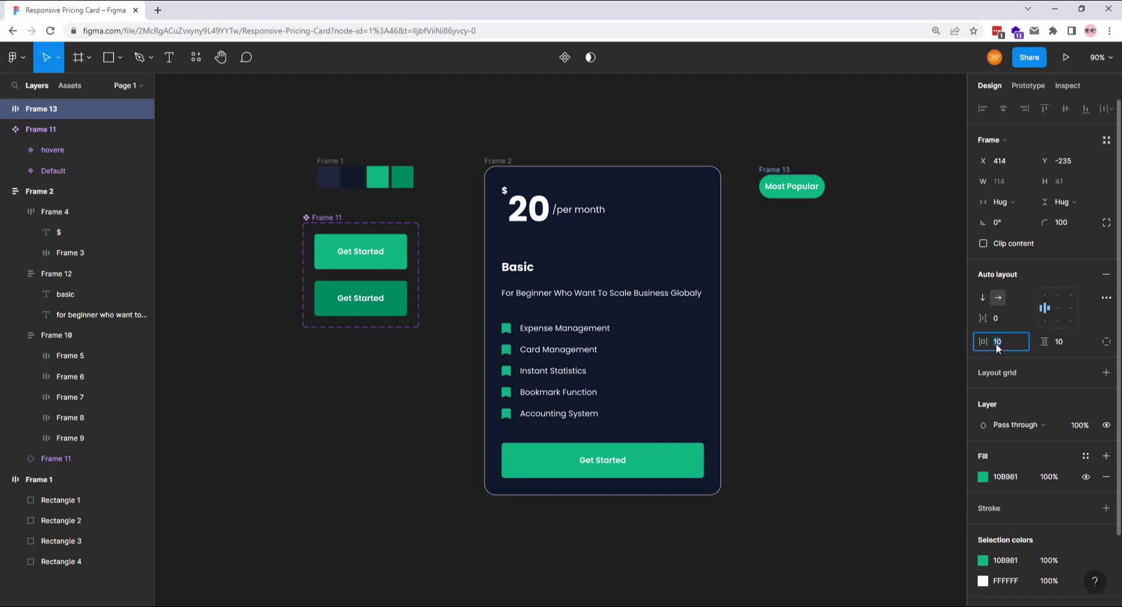
type("20")
key("Return")
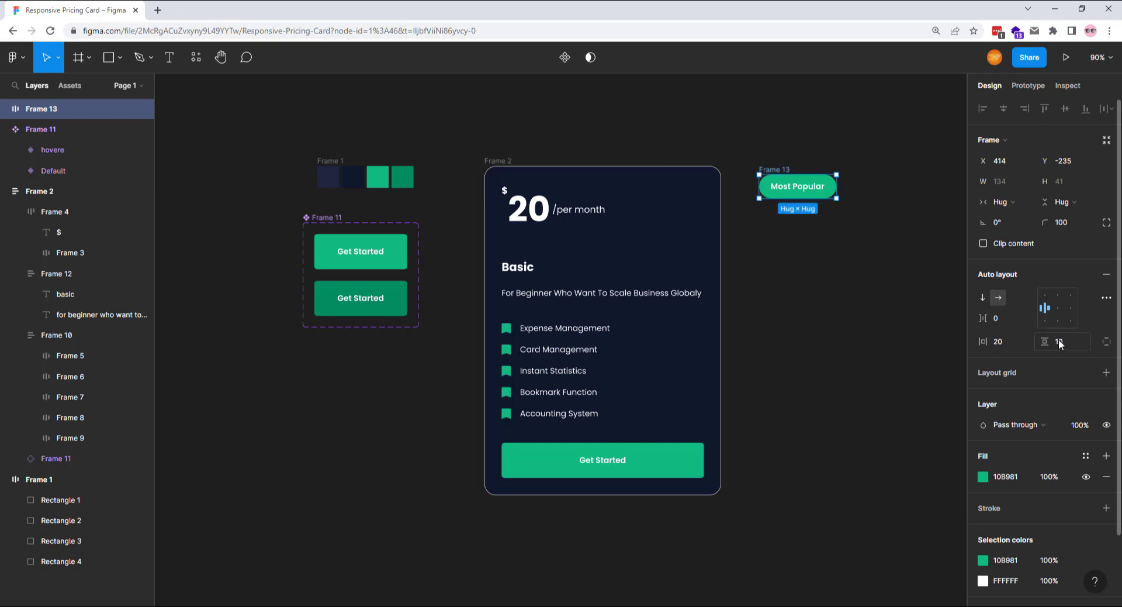
left_click(1059, 343)
type("5")
key("Return")
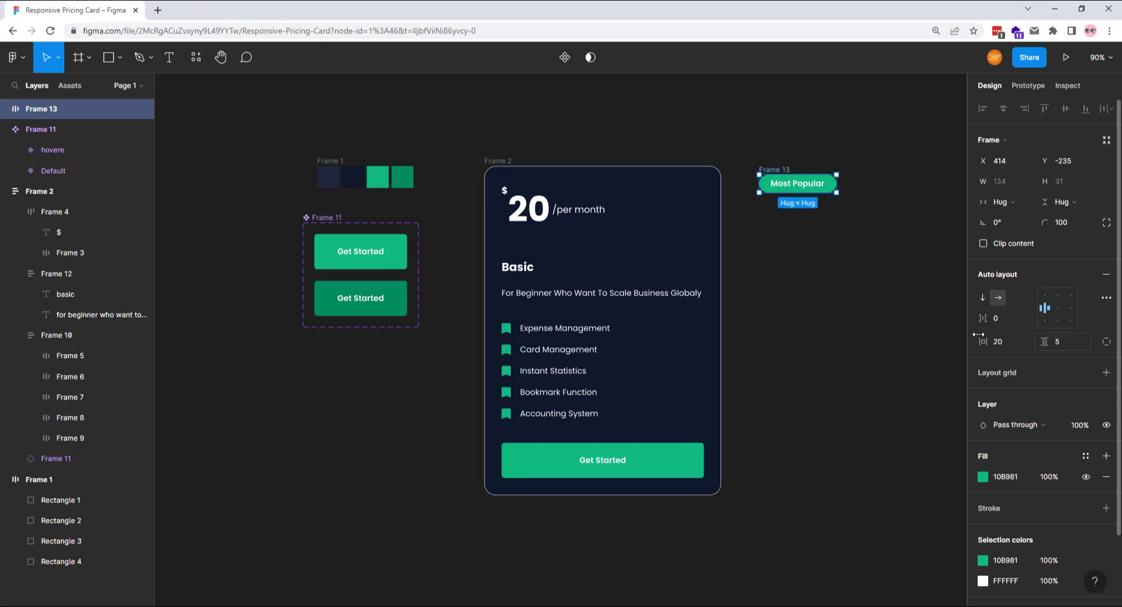
Place the "Most Popular" badge inside the card with absolute position, straddling its top edge at X 30, Y -15.
left_click_drag(804, 192, 544, 171)
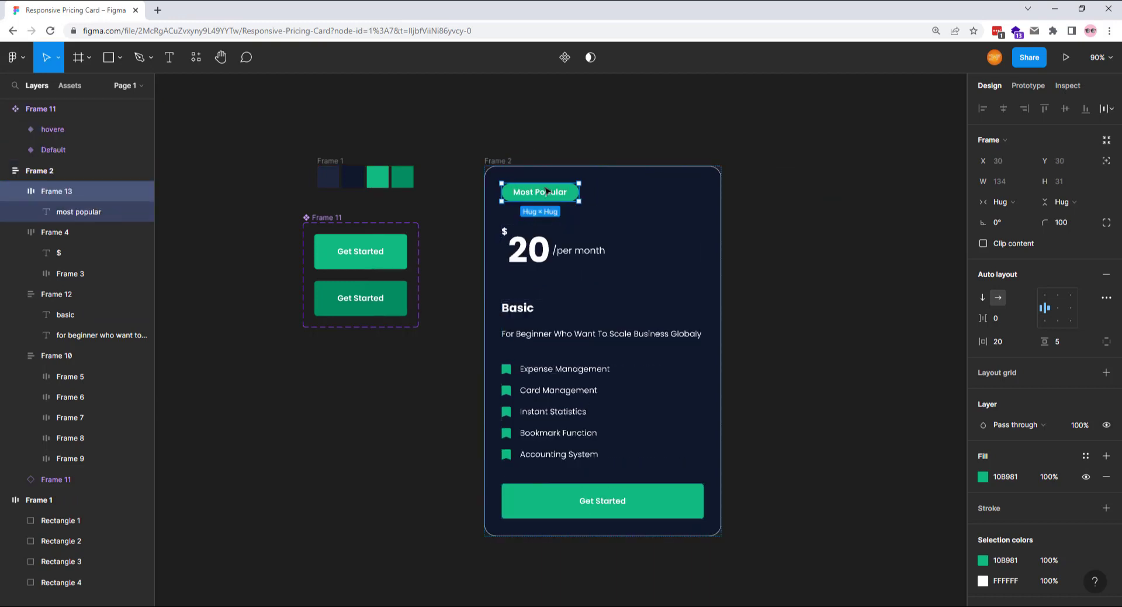
left_click(1107, 162)
left_click_drag(535, 197, 533, 170)
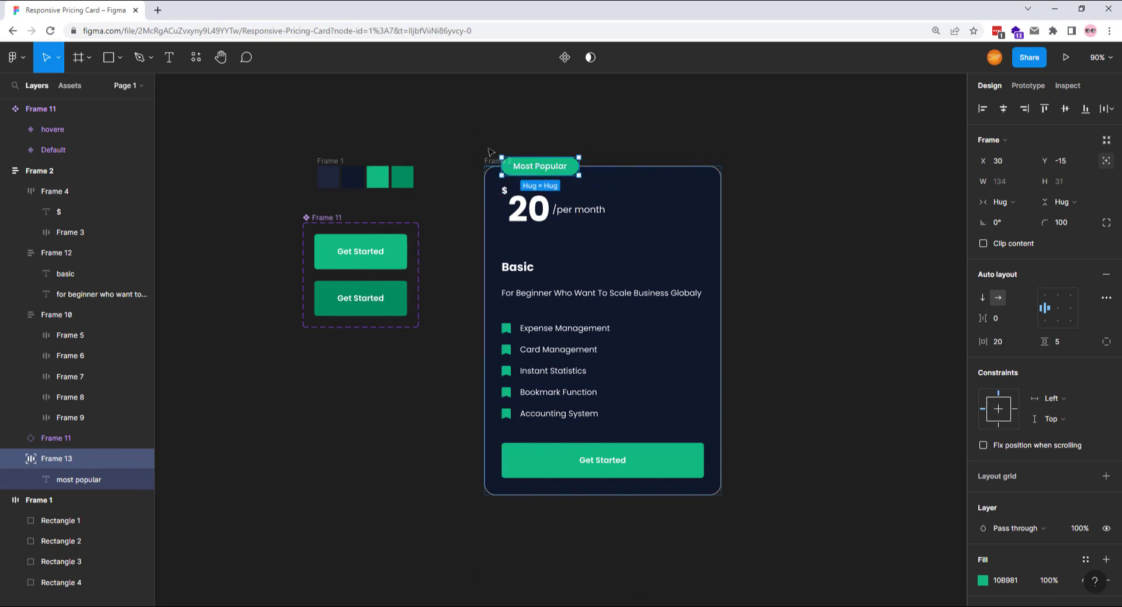
Turn the pricing card into a main component and set its "Most Popular" badge's layer opacity to 0%.
left_click(35, 170)
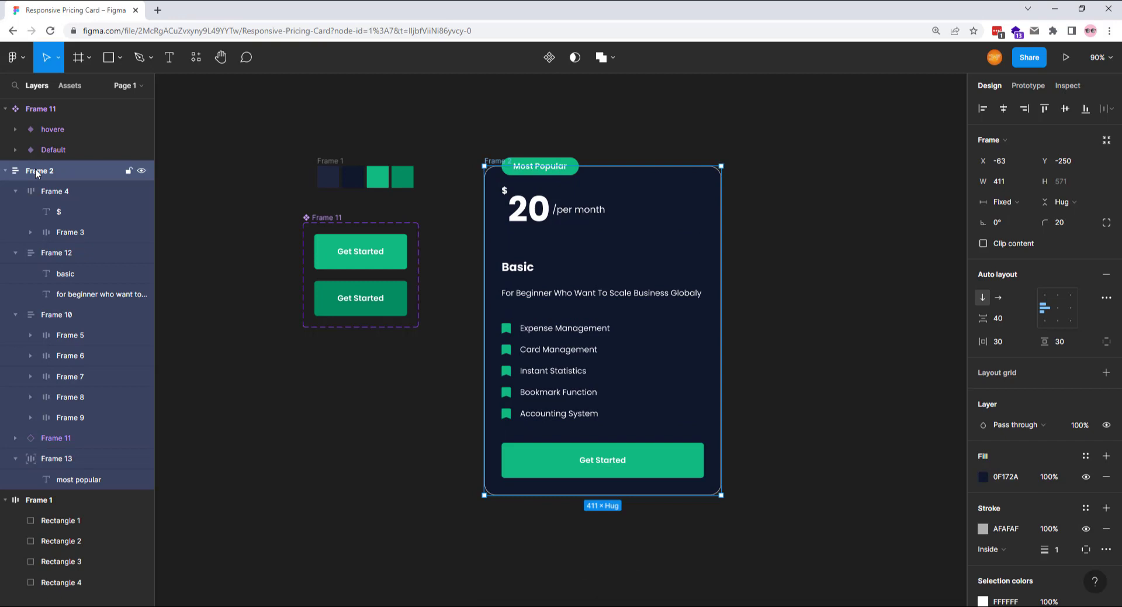
left_click(549, 57)
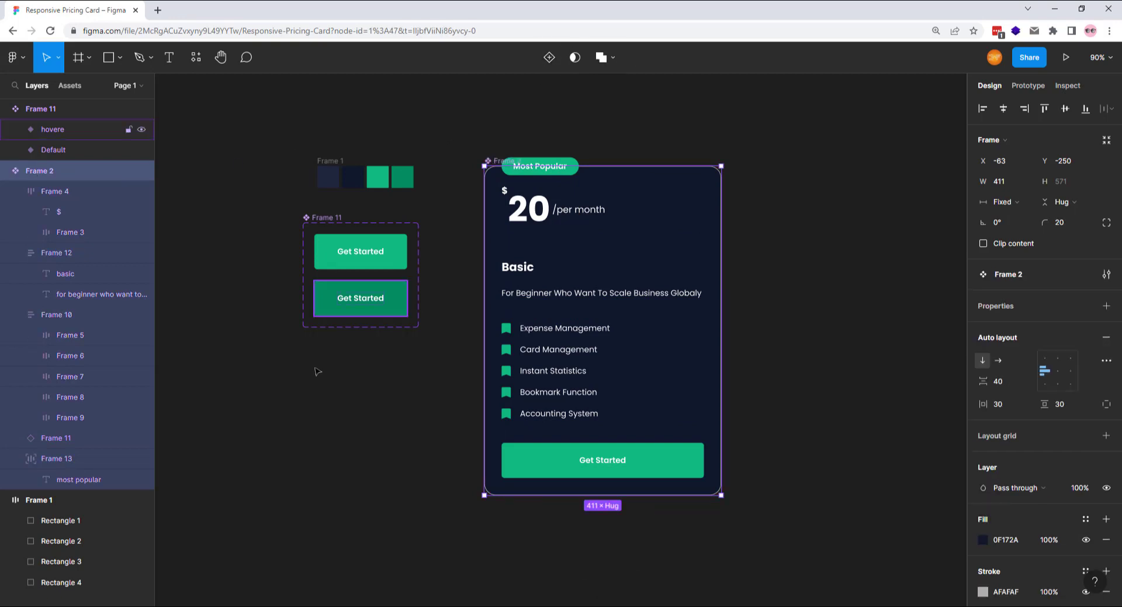
left_click(47, 458)
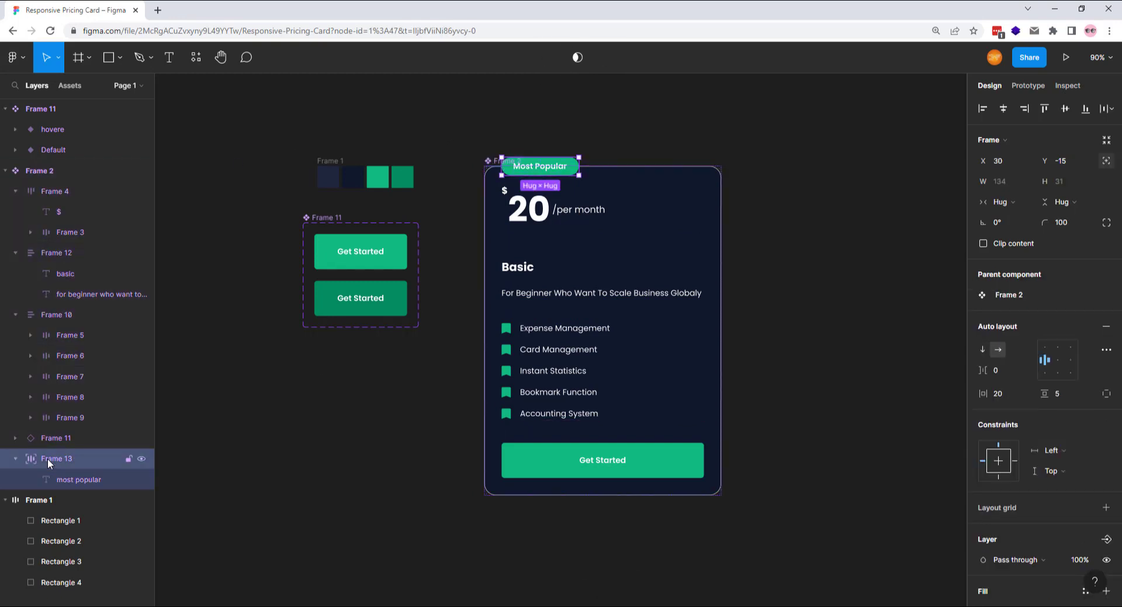
left_click(14, 458)
scroll(1062, 535, "down", 2)
left_click(1080, 443)
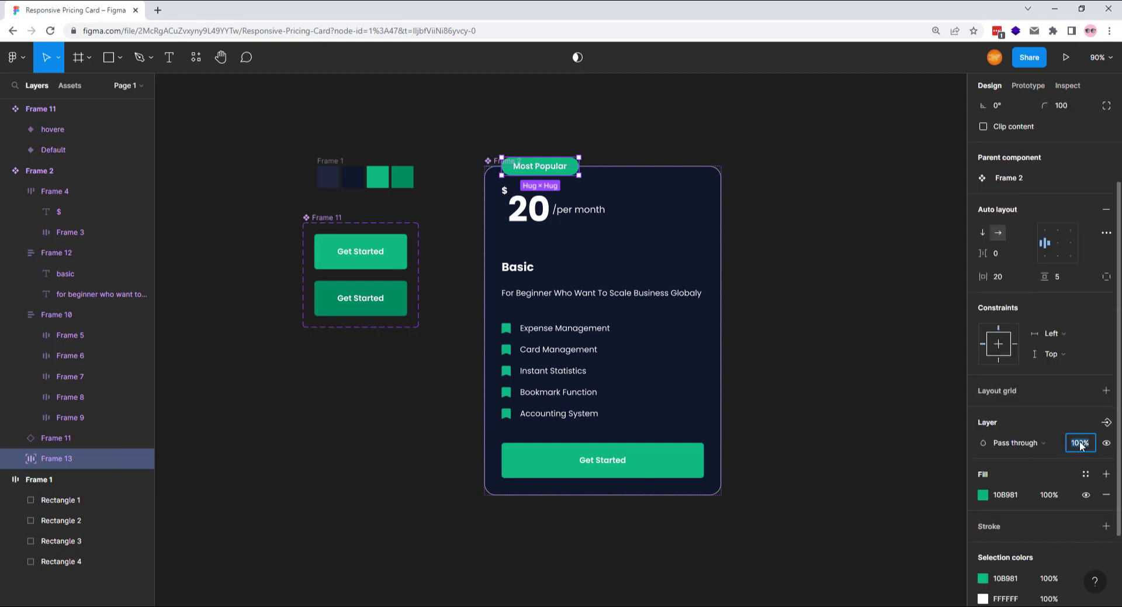
key("Return")
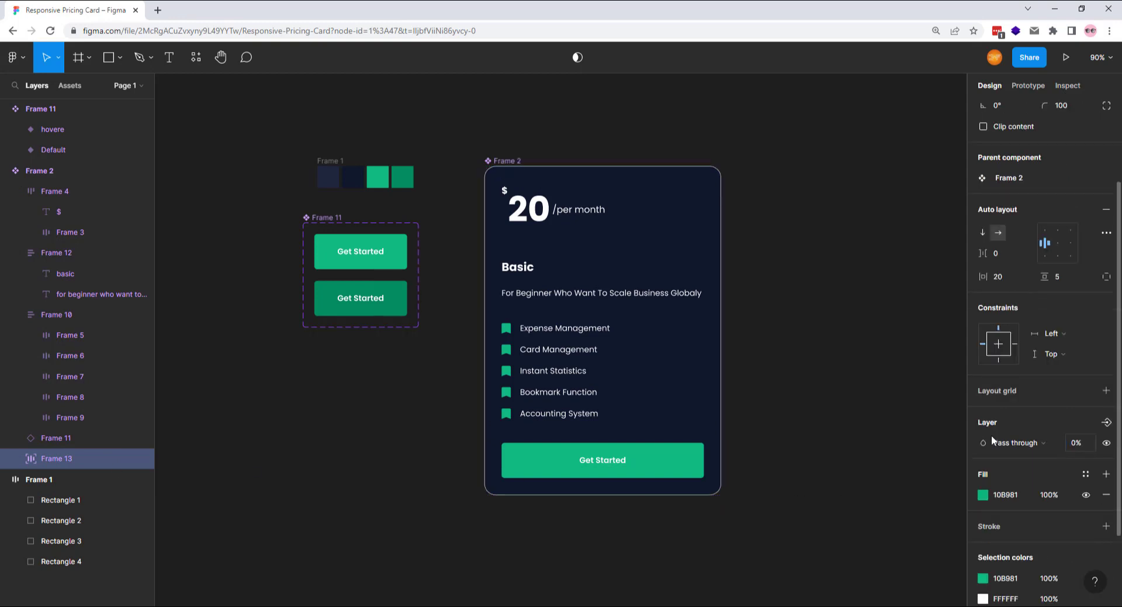
Set the layer opacity of the Instant Statistics, Bookmark Function and Accounting System rows to 0%.
left_click(79, 379)
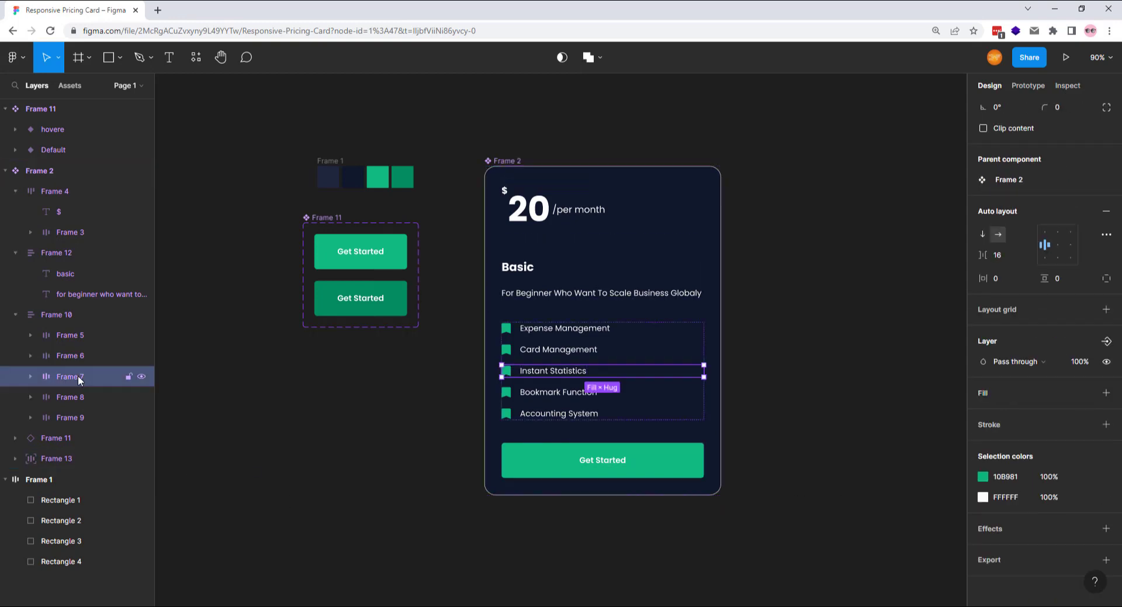
left_click(1079, 361)
type("0")
key("Return")
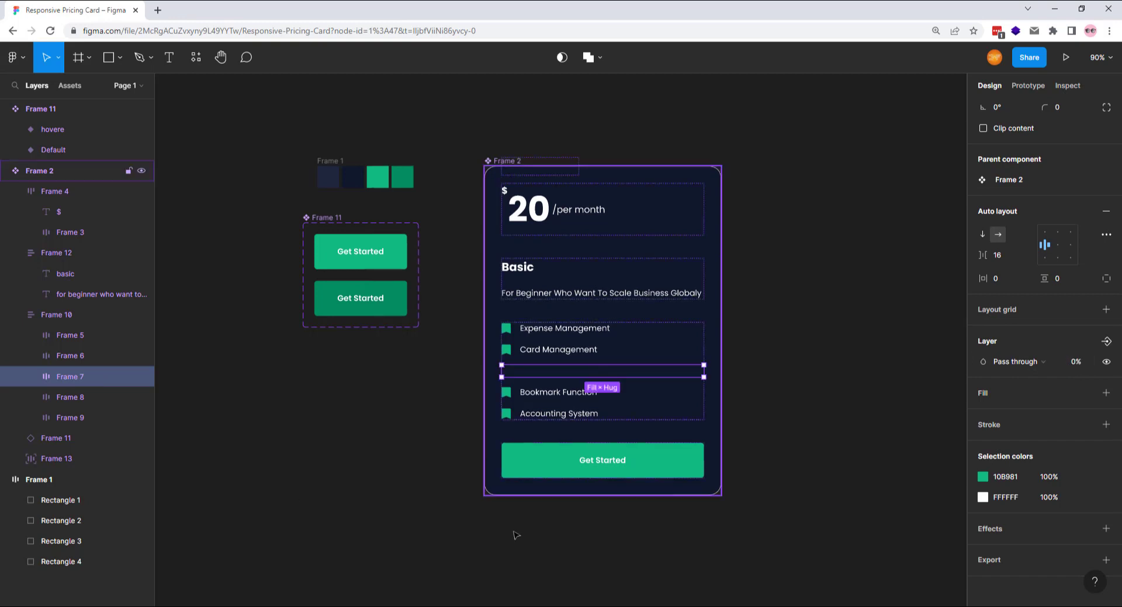
left_click(75, 397)
left_click(1079, 362)
type("0")
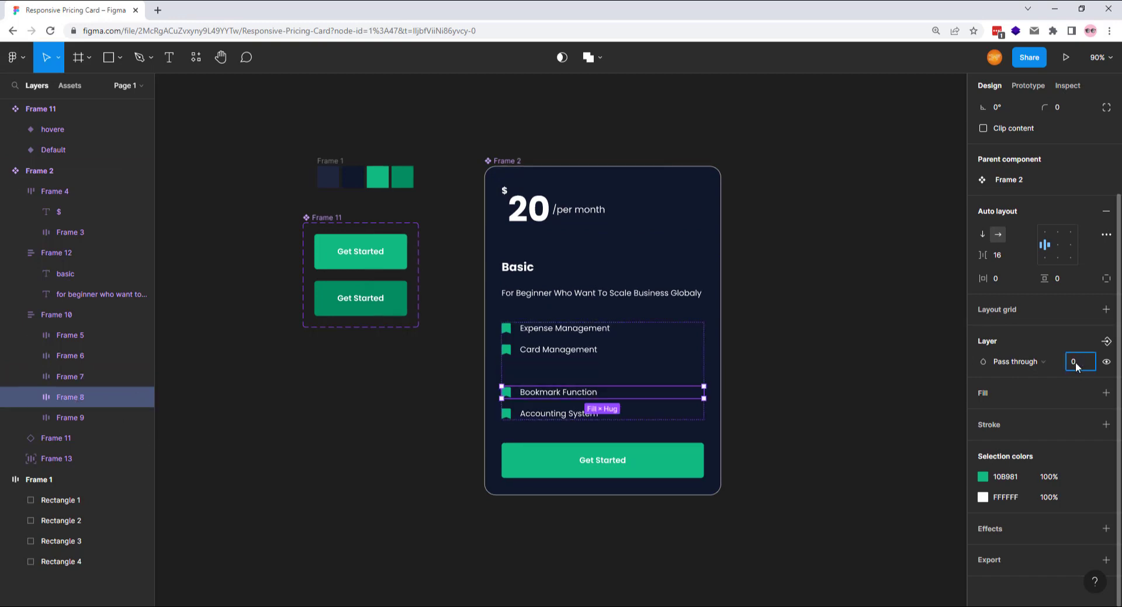
key("Return")
left_click(80, 418)
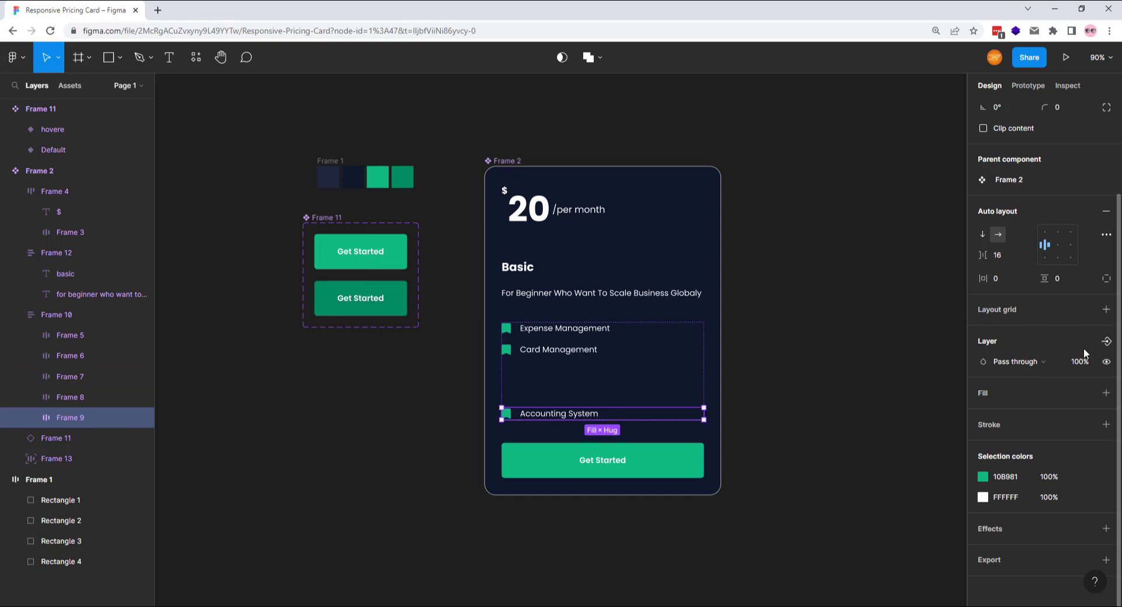
left_click(1079, 363)
type("0")
key("Return")
Add a second page to the file, naming the first page "Design" and the new one "component".
left_click(141, 84)
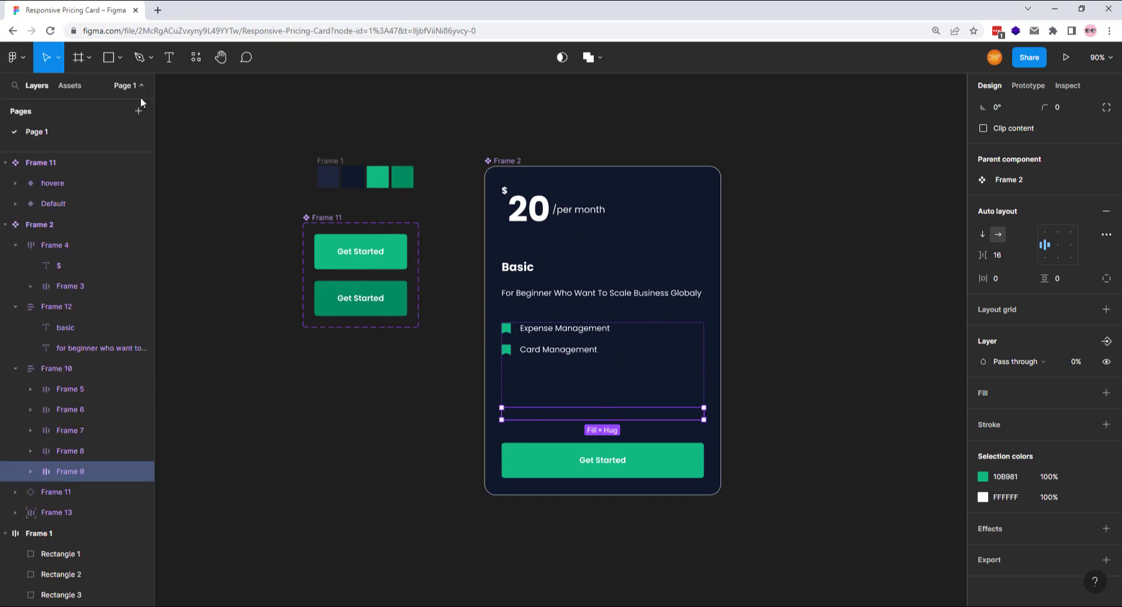
left_click(138, 110)
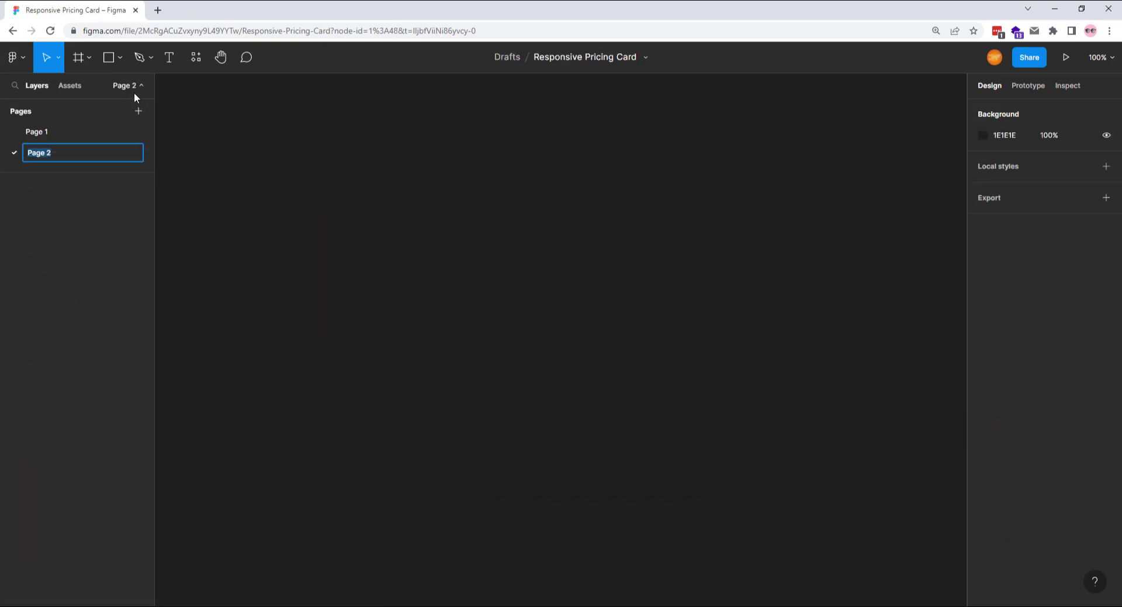
left_click(48, 130)
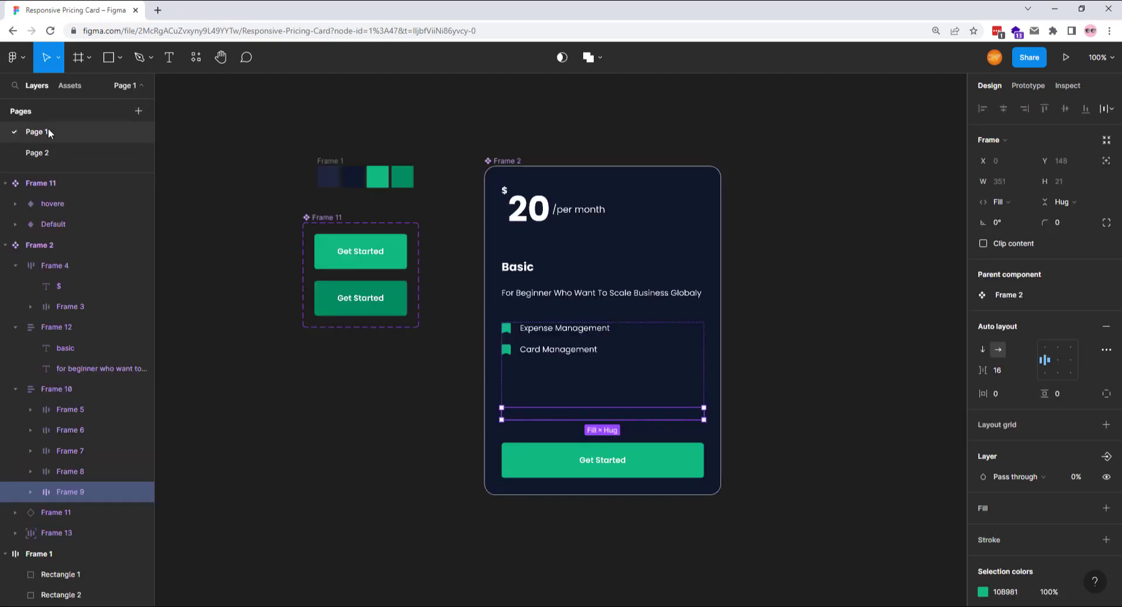
double_click(46, 131)
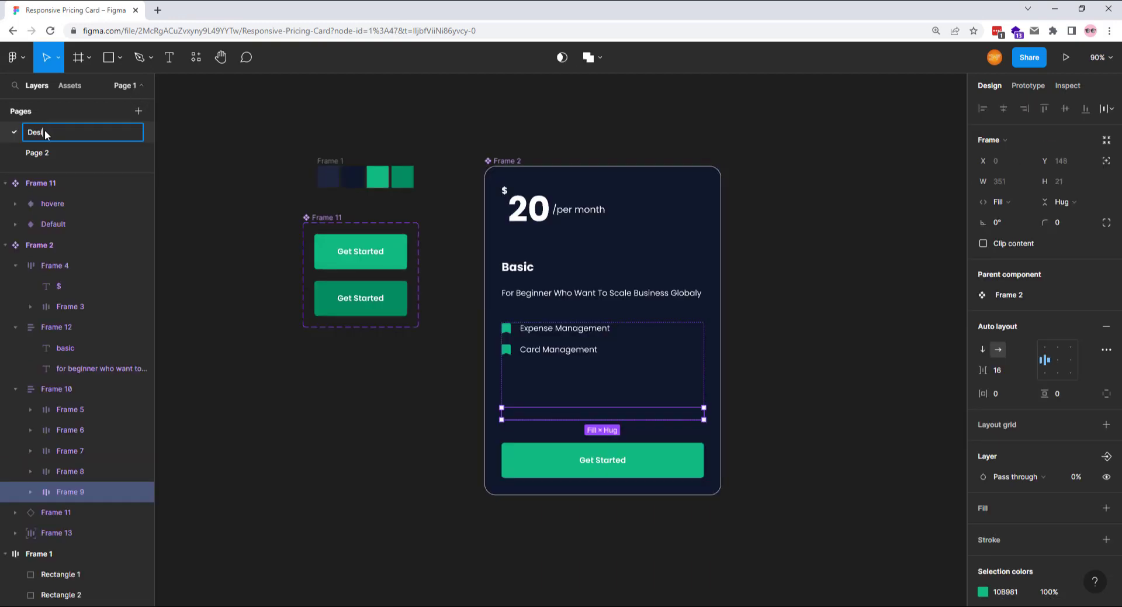
left_click(35, 152)
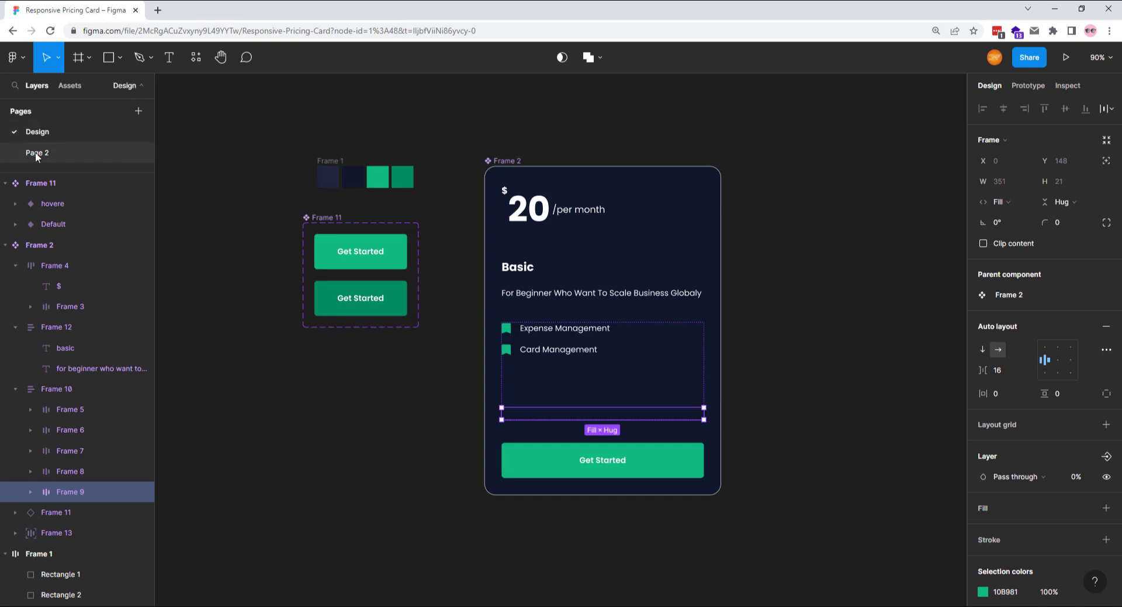
double_click(35, 151)
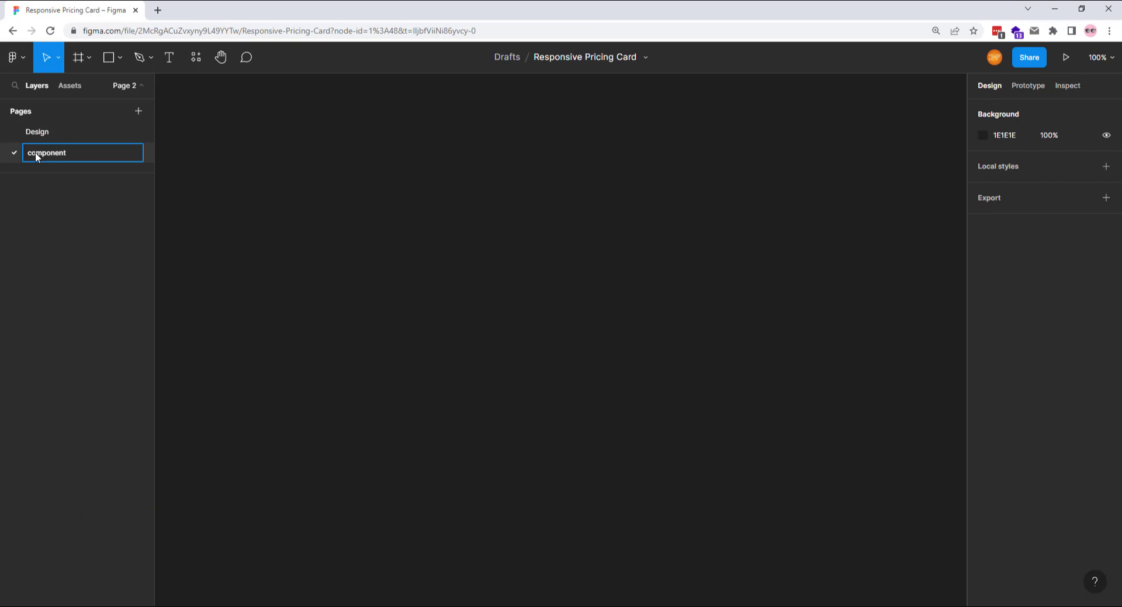
Move the pricing card component and the Get Started button component set from the Design page to the component page.
left_click(54, 132)
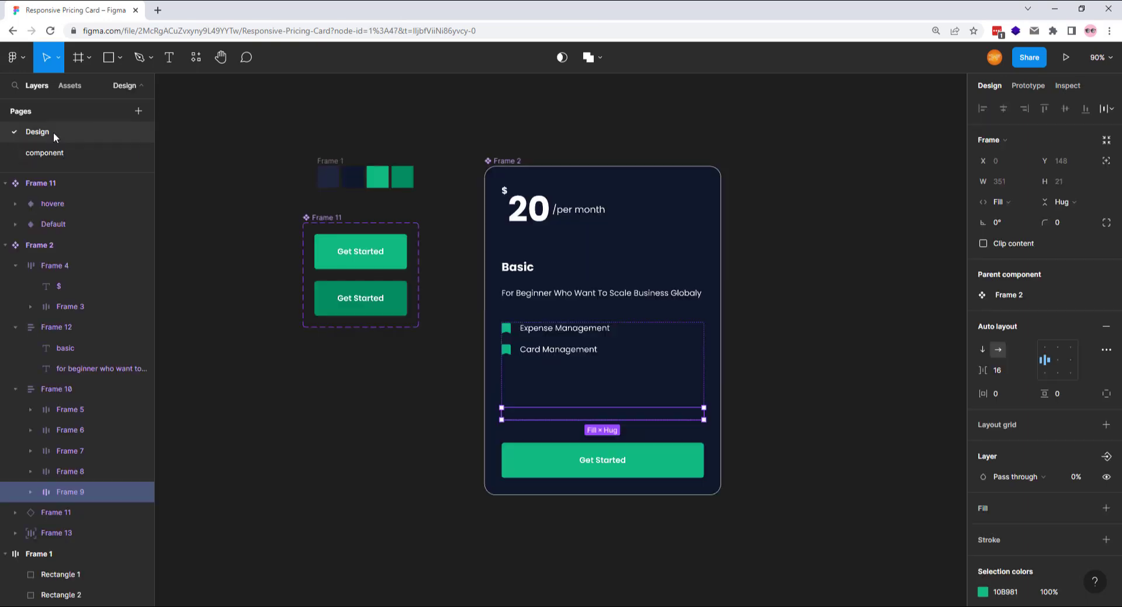
left_click(502, 160)
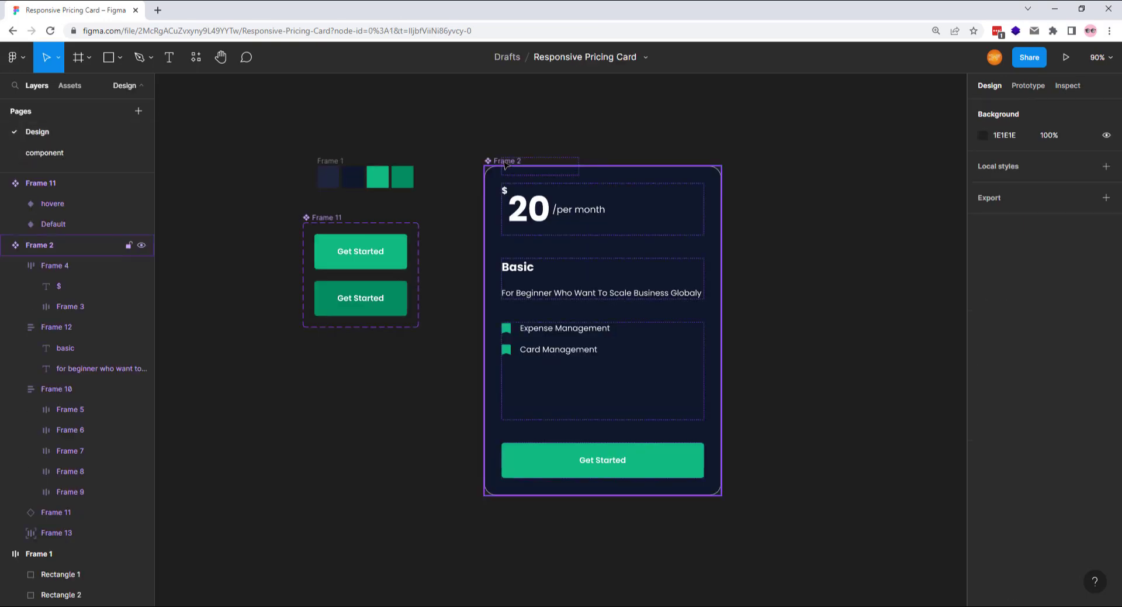
right_click(492, 159)
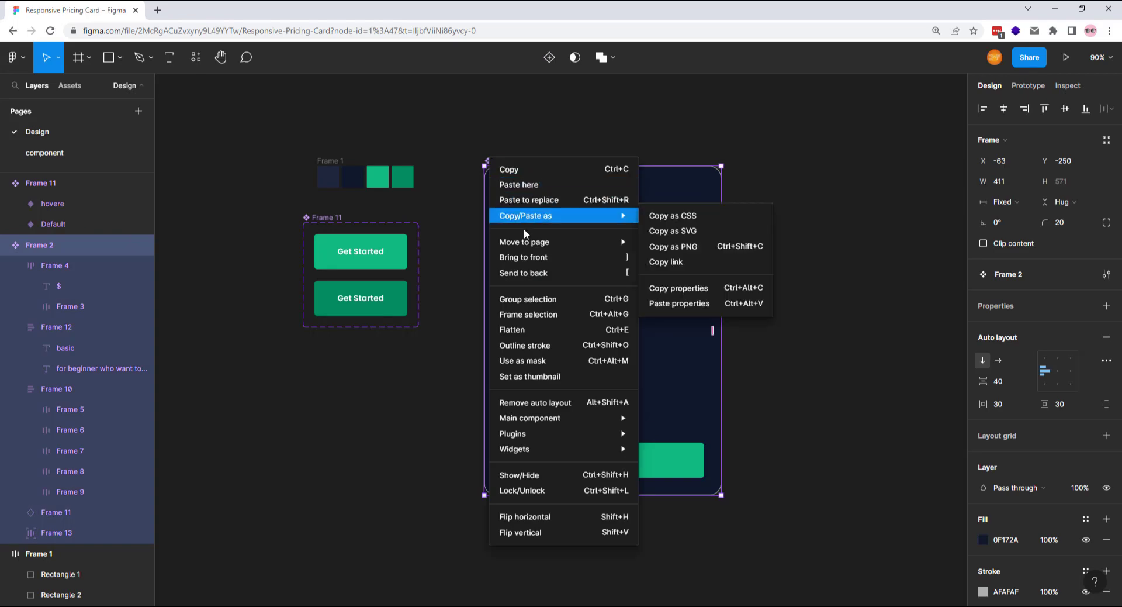
mouse_move(569, 241)
left_click(672, 243)
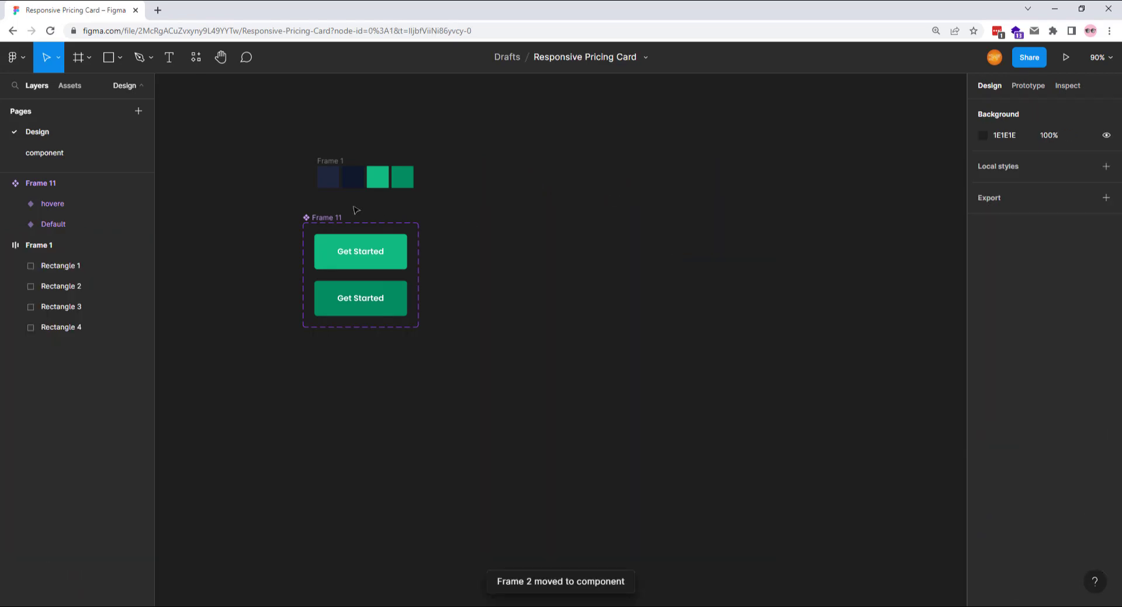
right_click(324, 220)
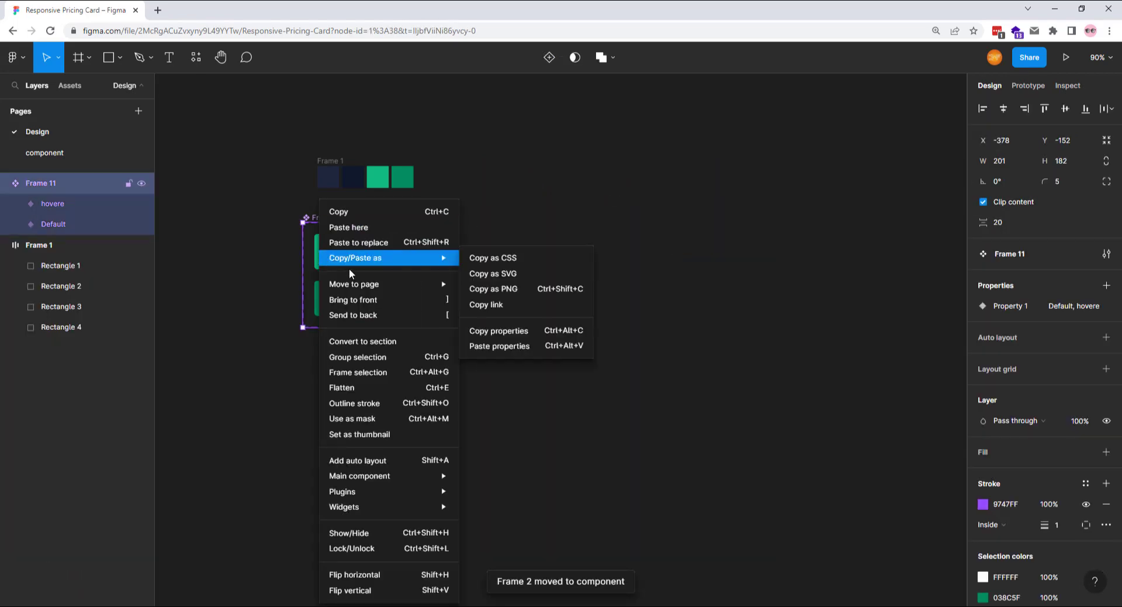
mouse_move(412, 283)
left_click(484, 285)
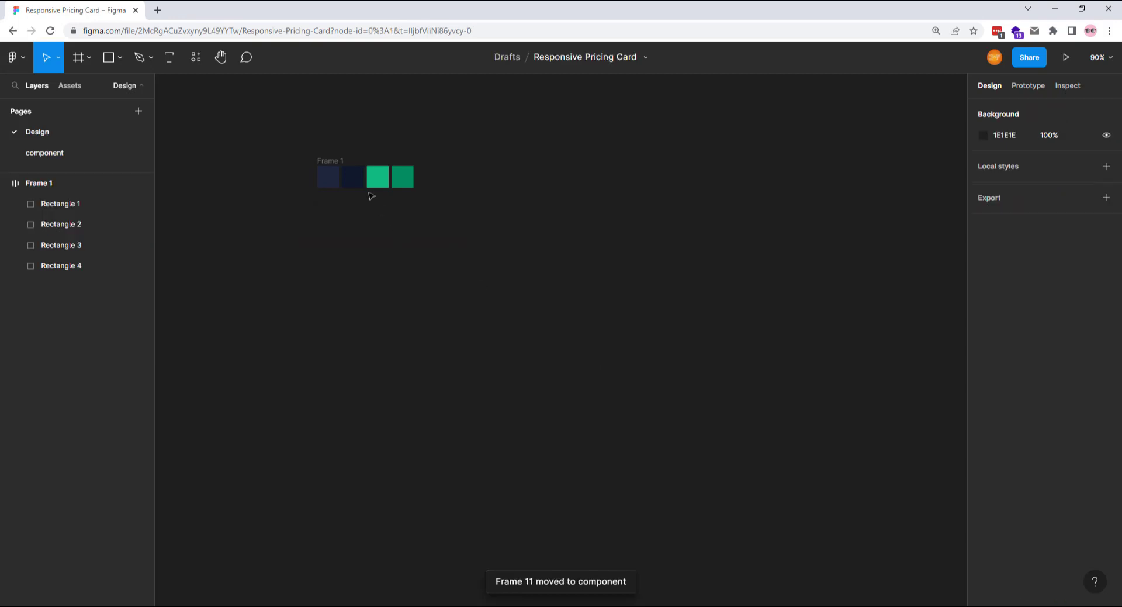
Move the colour palette aside and add a 1440 × 1024 Desktop frame filled with the palette's dark blue 1D283C.
left_click_drag(331, 164, 236, 141)
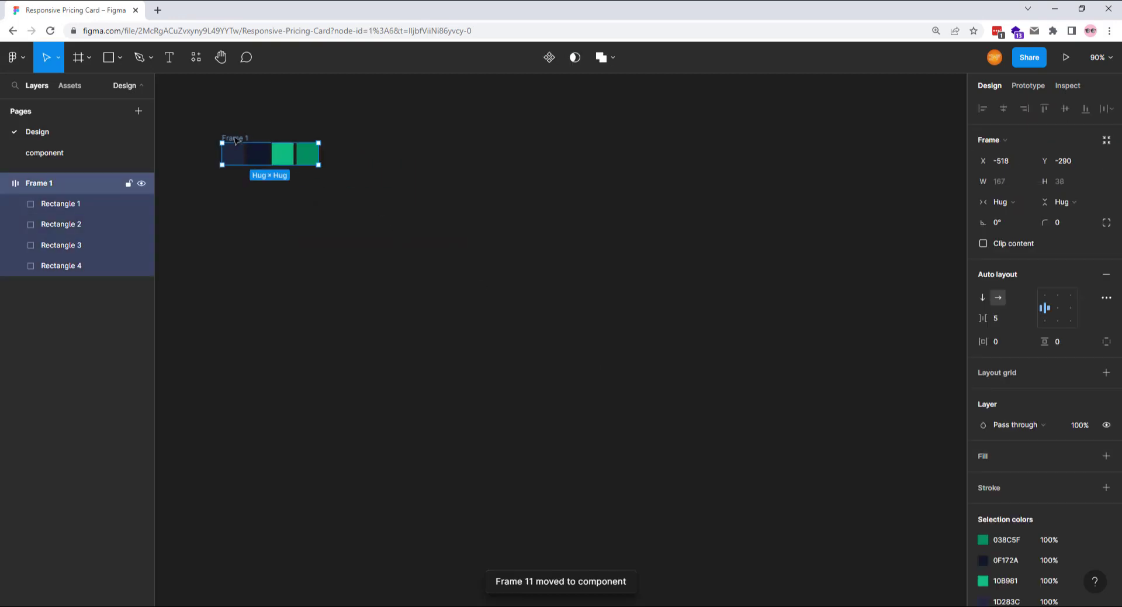
left_click(86, 58)
left_click(79, 85)
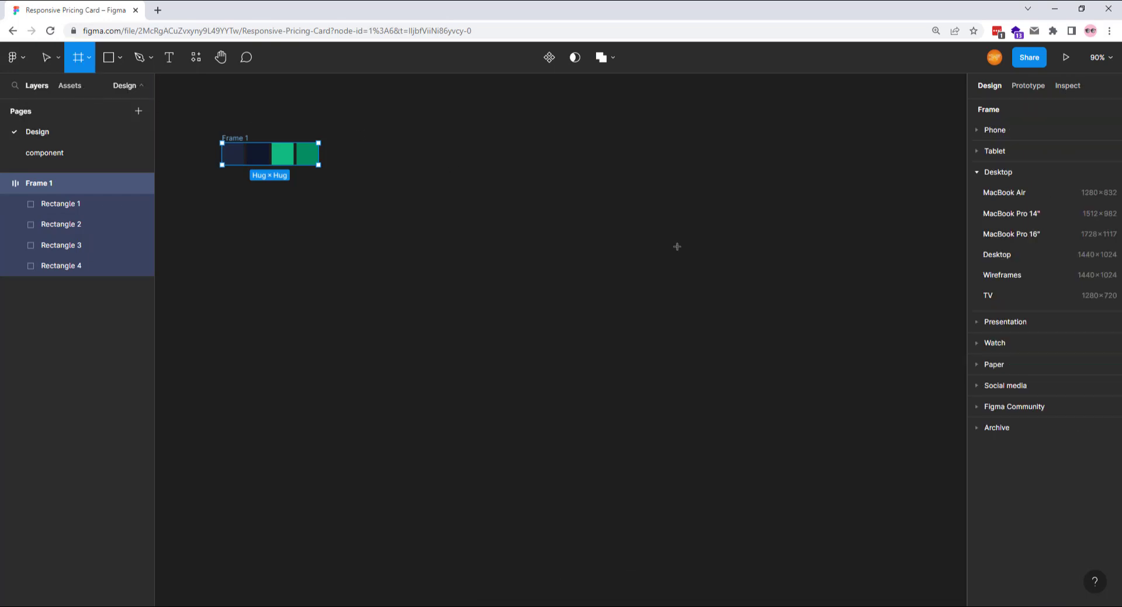
left_click(1007, 256)
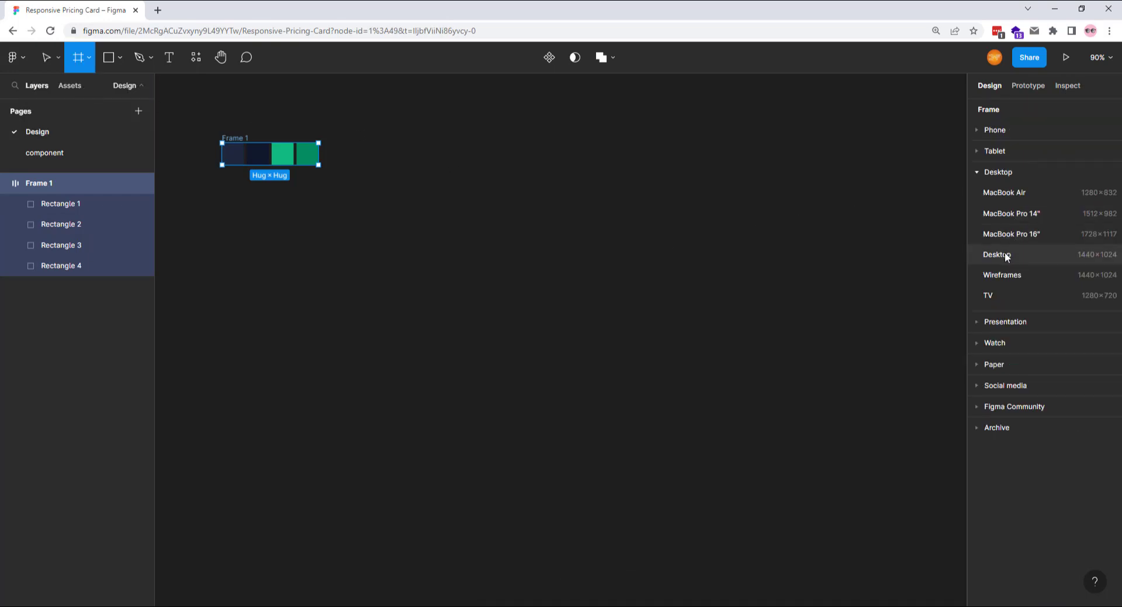
key("i")
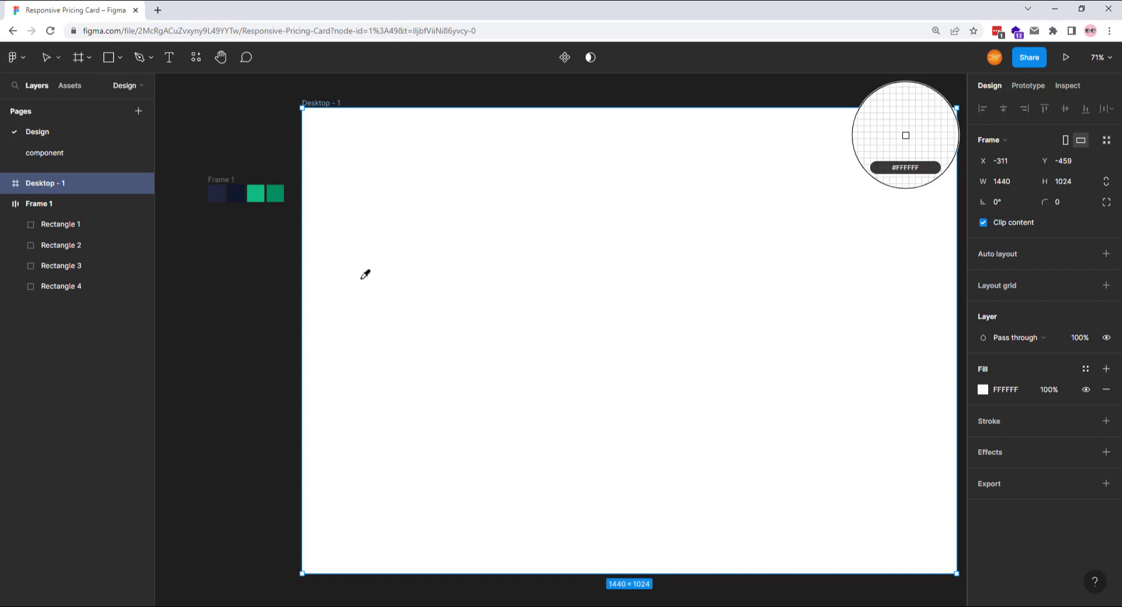
left_click(221, 194)
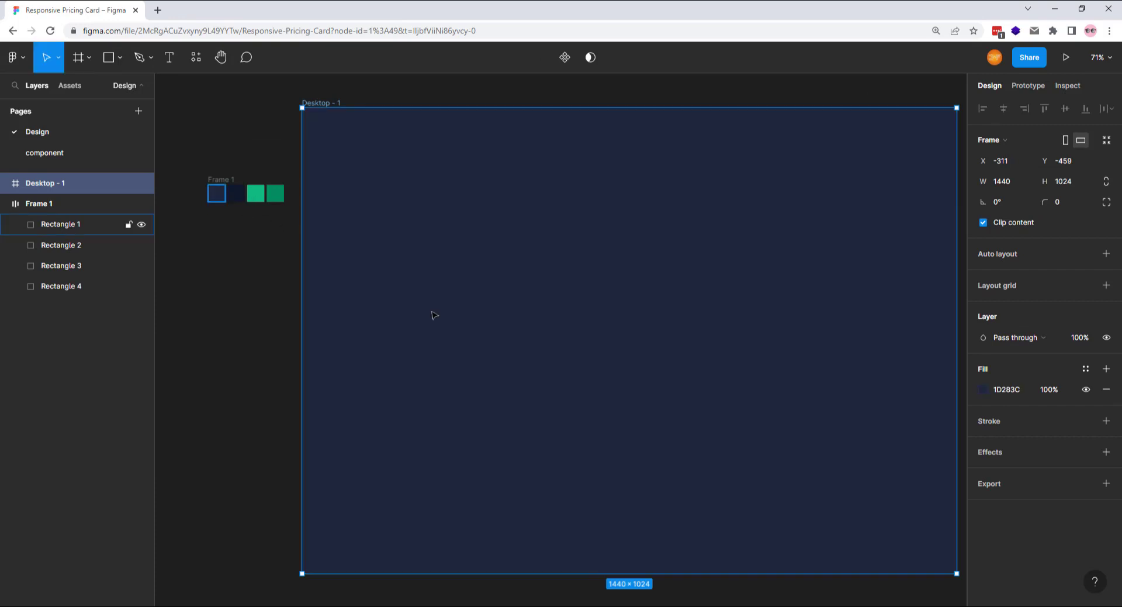
Add the text "Pricing" near the top of the desktop frame.
scroll(537, 383, "down", 2)
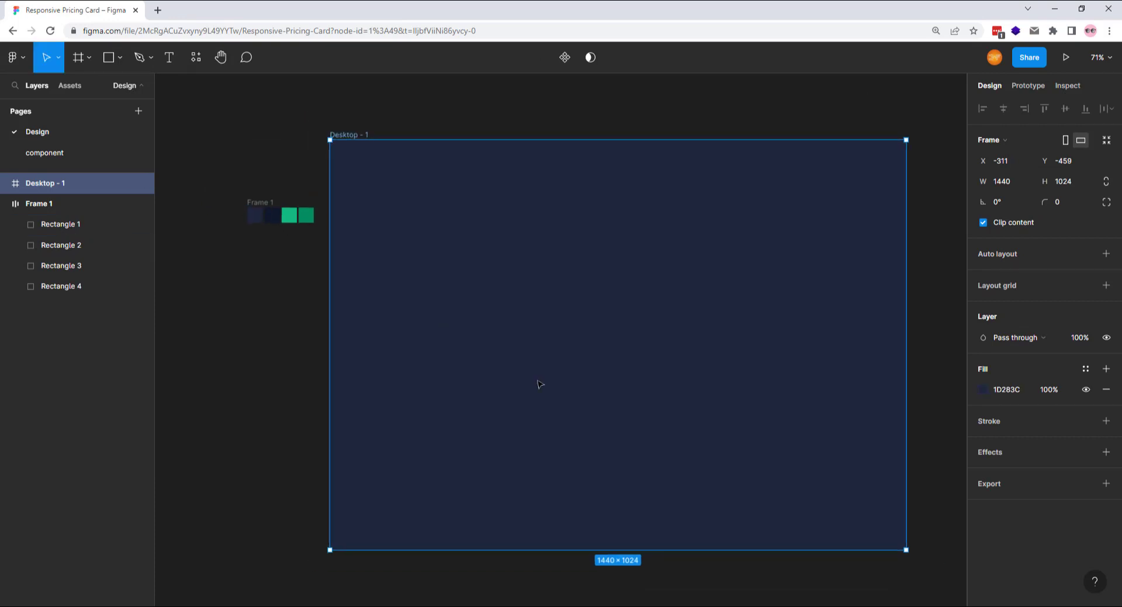
left_click(169, 57)
left_click(548, 178)
type("pr")
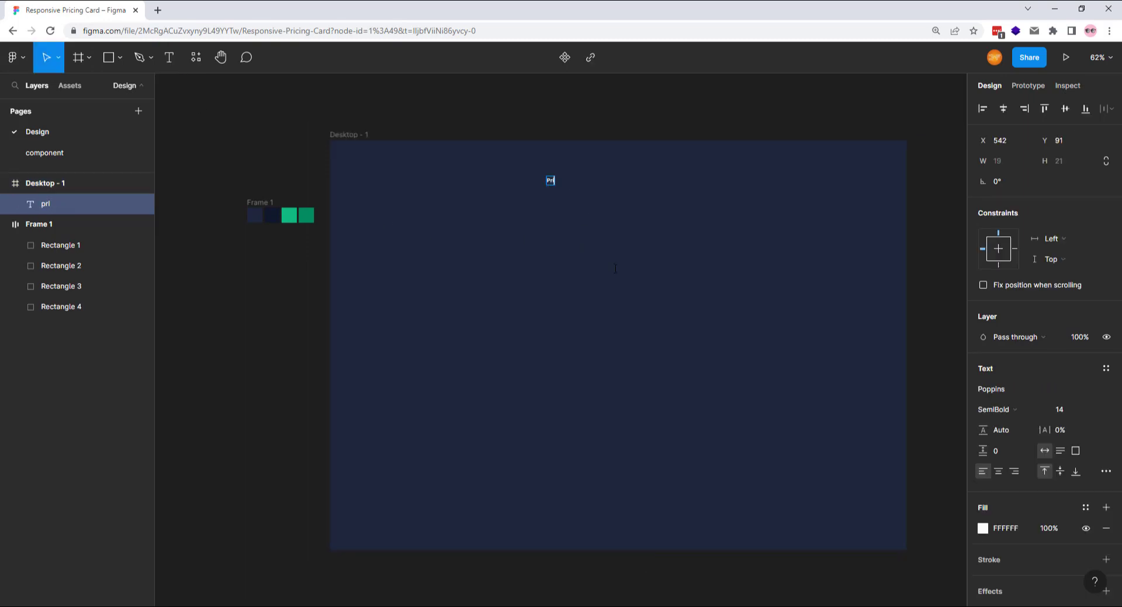
type("icing")
key("Escape")
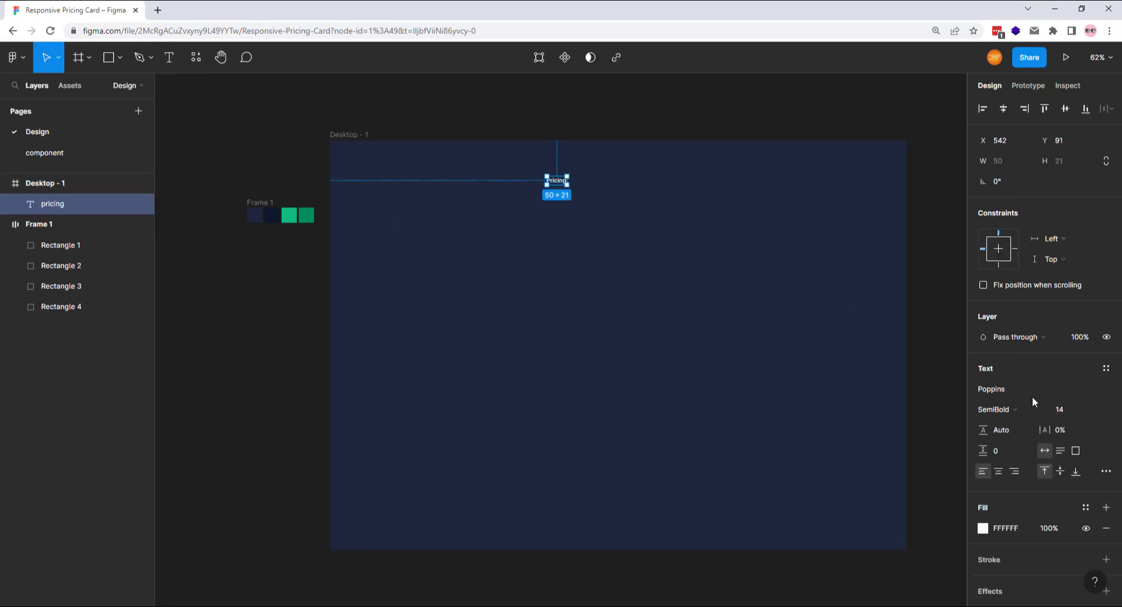
Style the "Pricing" text as Bold, size 16, in the palette's green 10B981 and centre it horizontally in the frame.
left_click(1062, 409)
type("16")
key("Return")
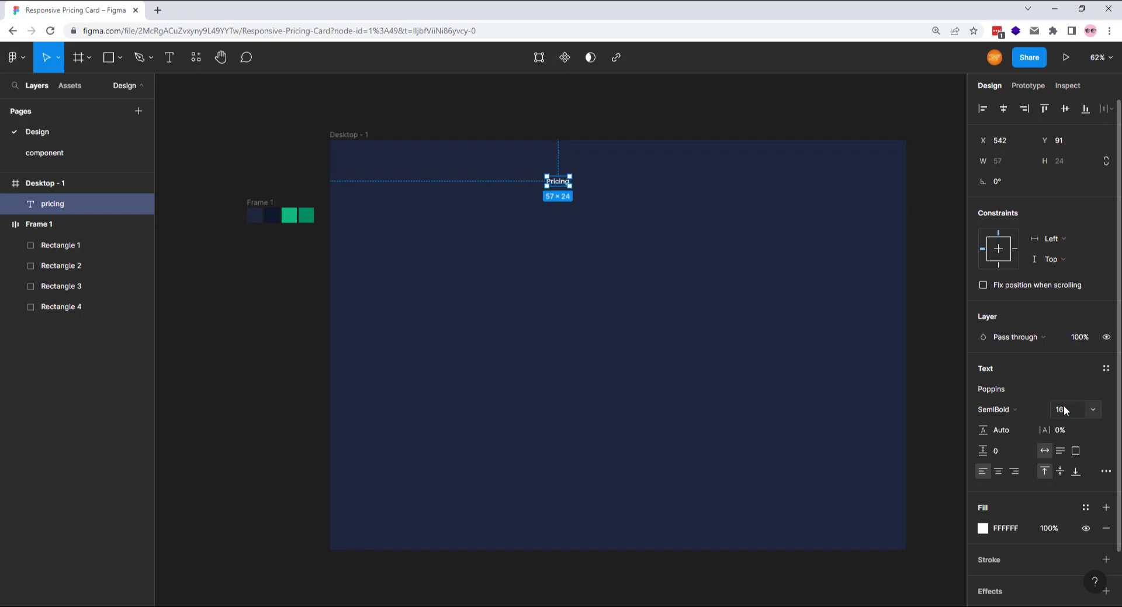
left_click(1009, 409)
left_click(1008, 411)
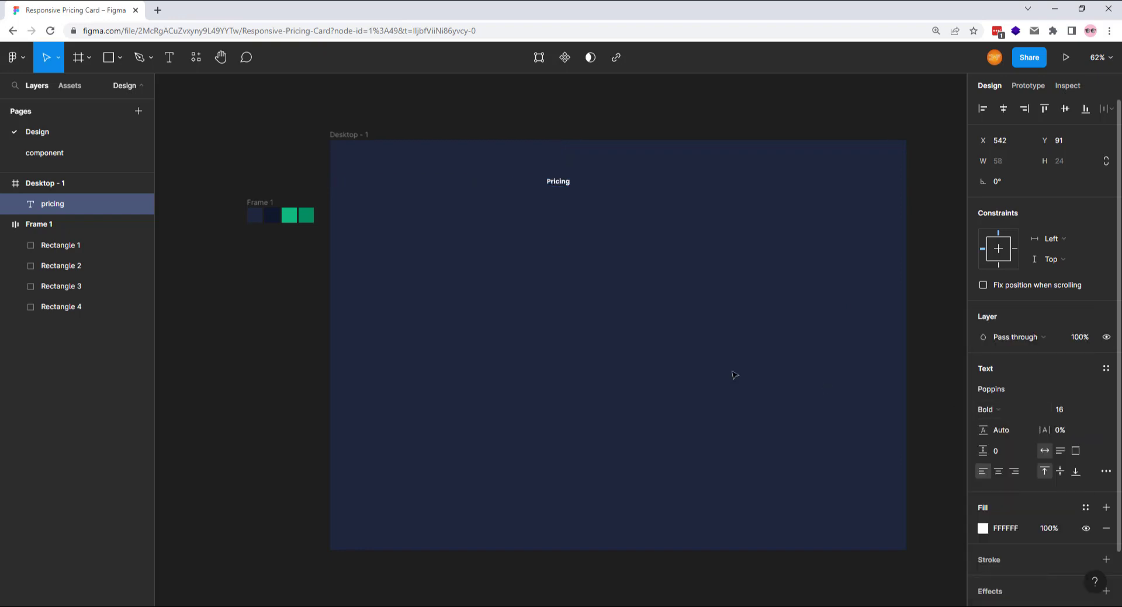
key("i")
left_click(289, 215)
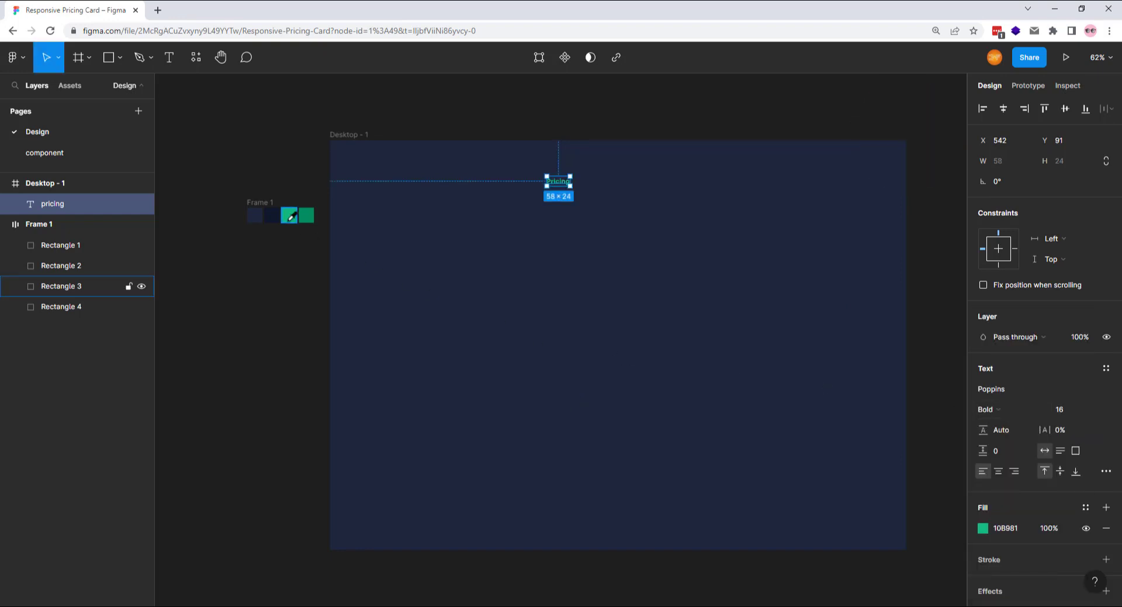
left_click(1004, 108)
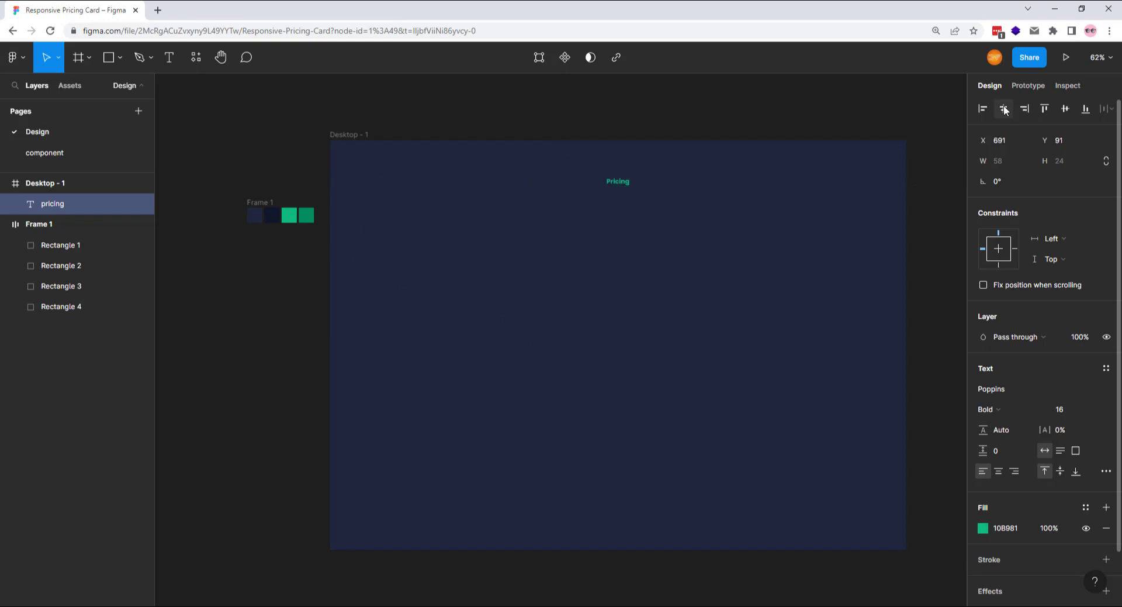
Add the heading text "Get In Reasonable Price" below the "Pricing" text in the desktop frame.
left_click(169, 56)
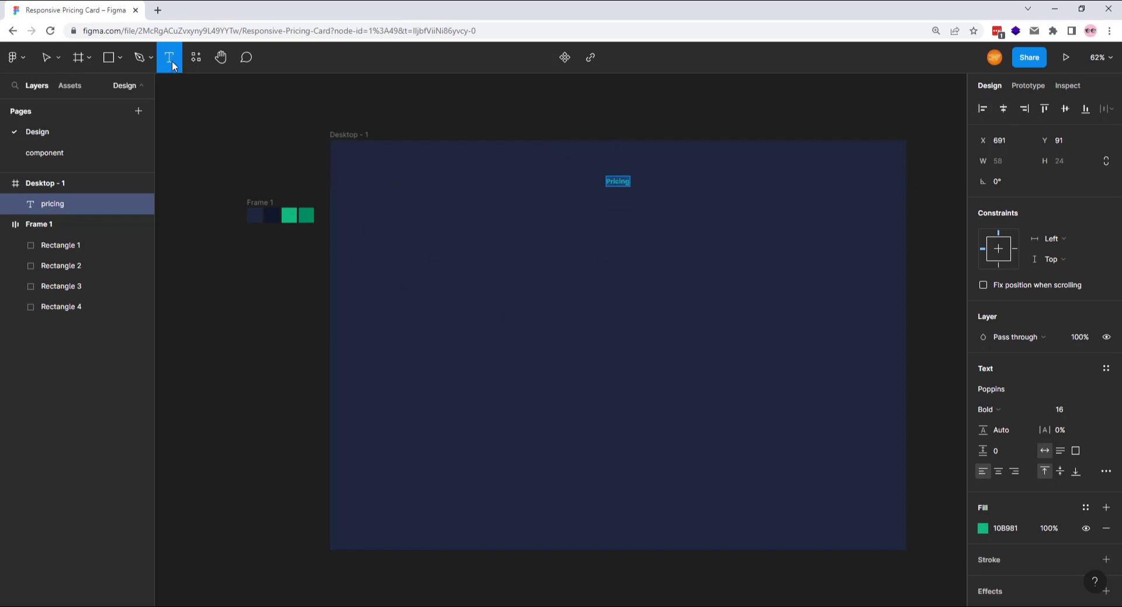
left_click(548, 204)
type("ge")
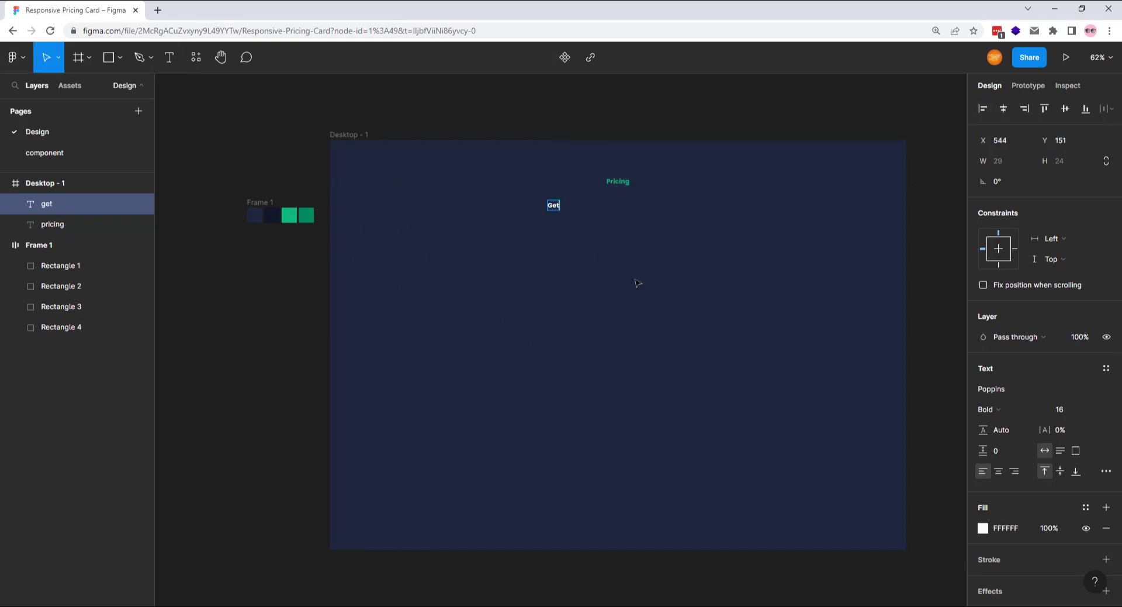
type("t in reasonabl")
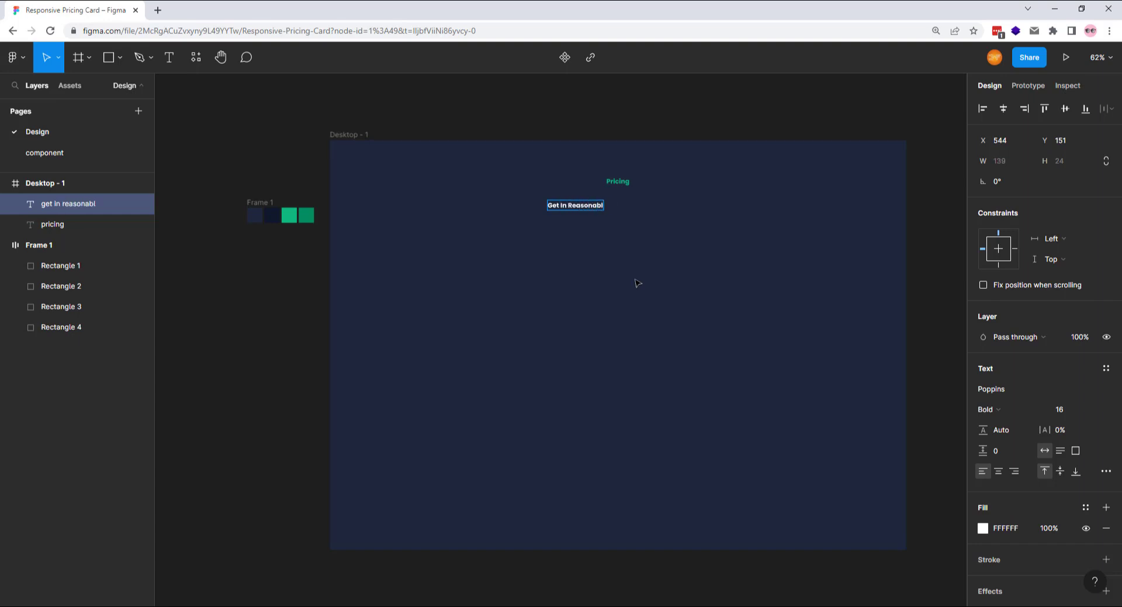
type("e price")
key("Escape")
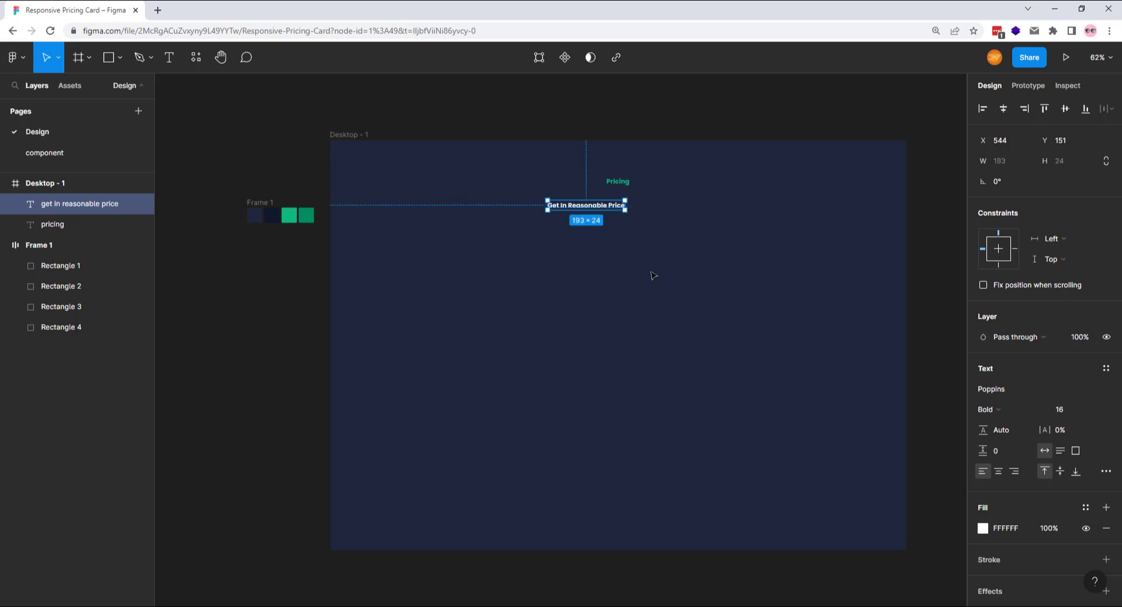
Set the "Get In Reasonable Price" heading to size 30 and centre it horizontally in the desktop frame.
left_click(1061, 409)
key("Return")
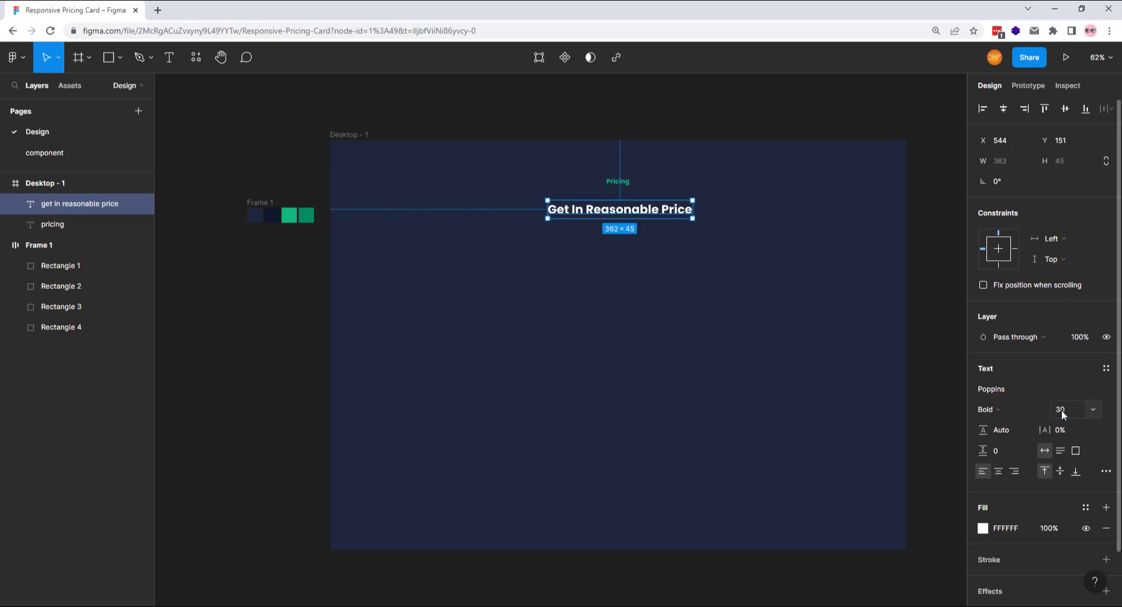
left_click(1003, 109)
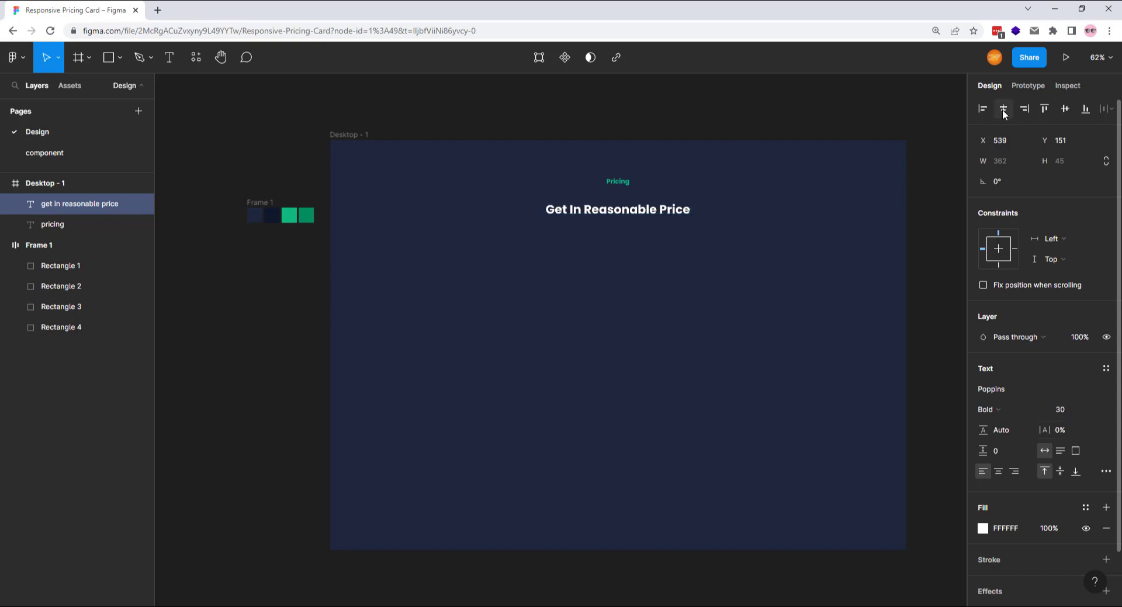
Combine "Pricing" and the heading below it in a vertical auto layout with centred alignment and a spacing of 20.
left_click(621, 185, "shift")
key("shift+a")
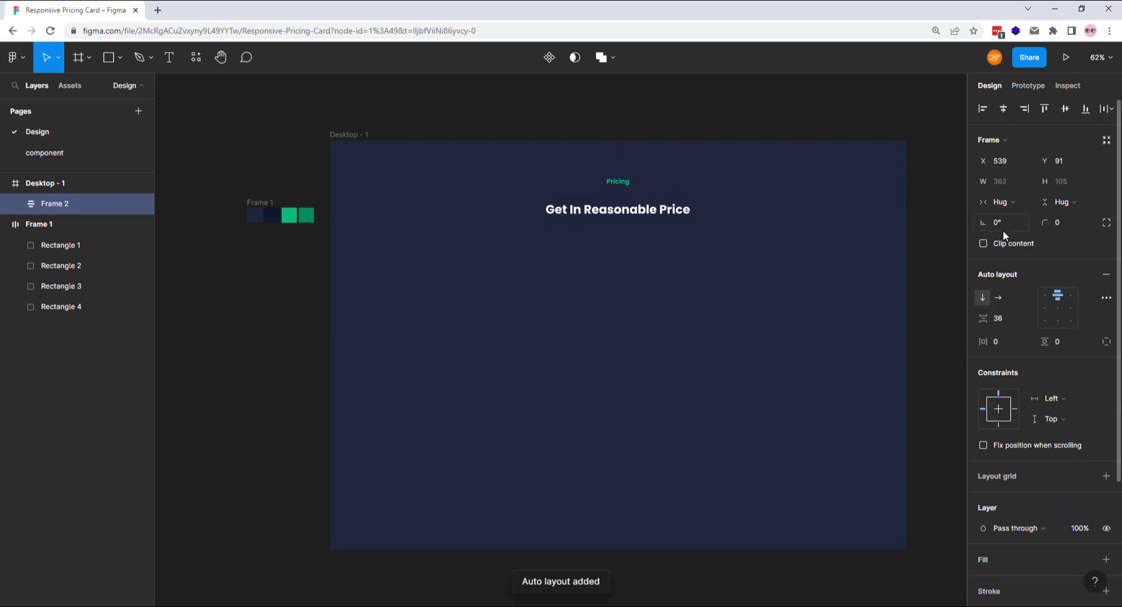
left_click(1057, 308)
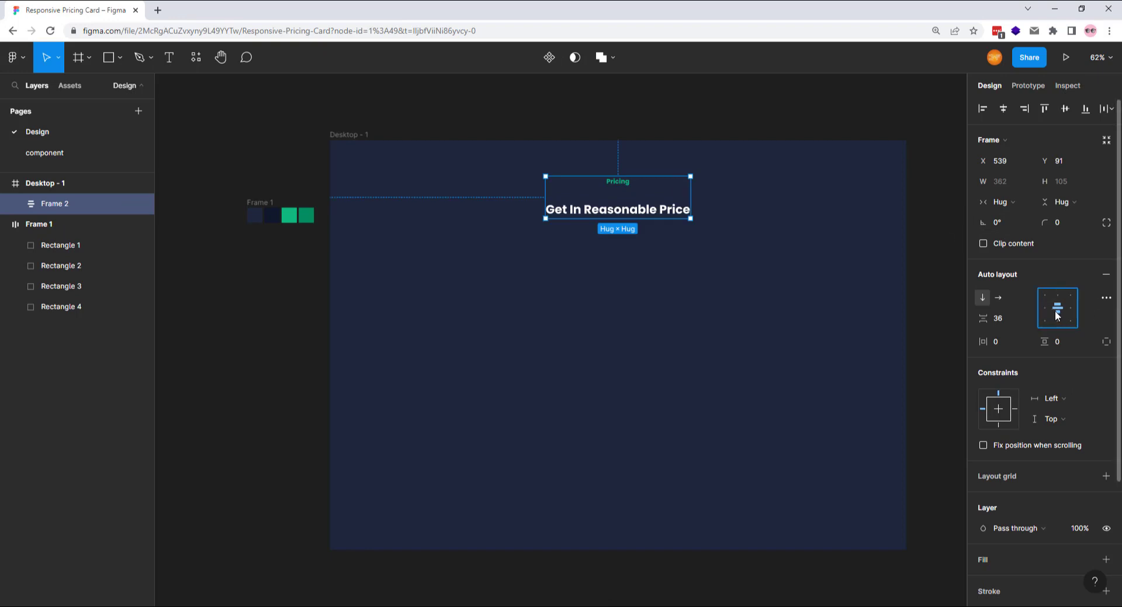
left_click(1005, 318)
key("Return")
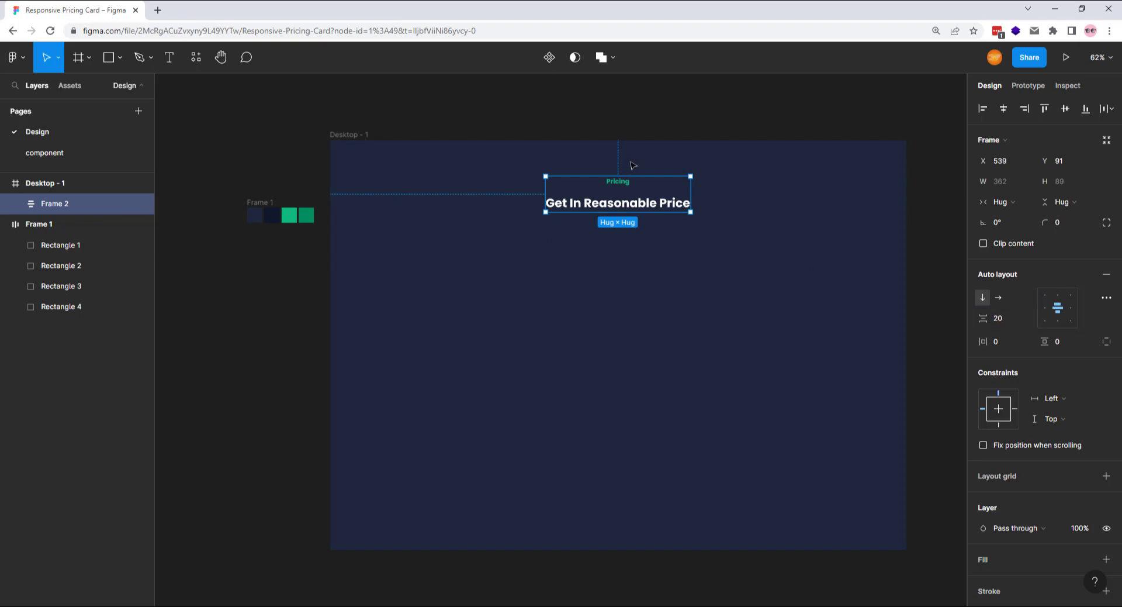
Nudge the heading group up until it sits 80 from the top edge of the desktop frame.
key("alt")
key("Up")
key("Up")
key("Up")
key("Up")
key("Up")
key("Up")
key("Up")
key("Up")
key("Up")
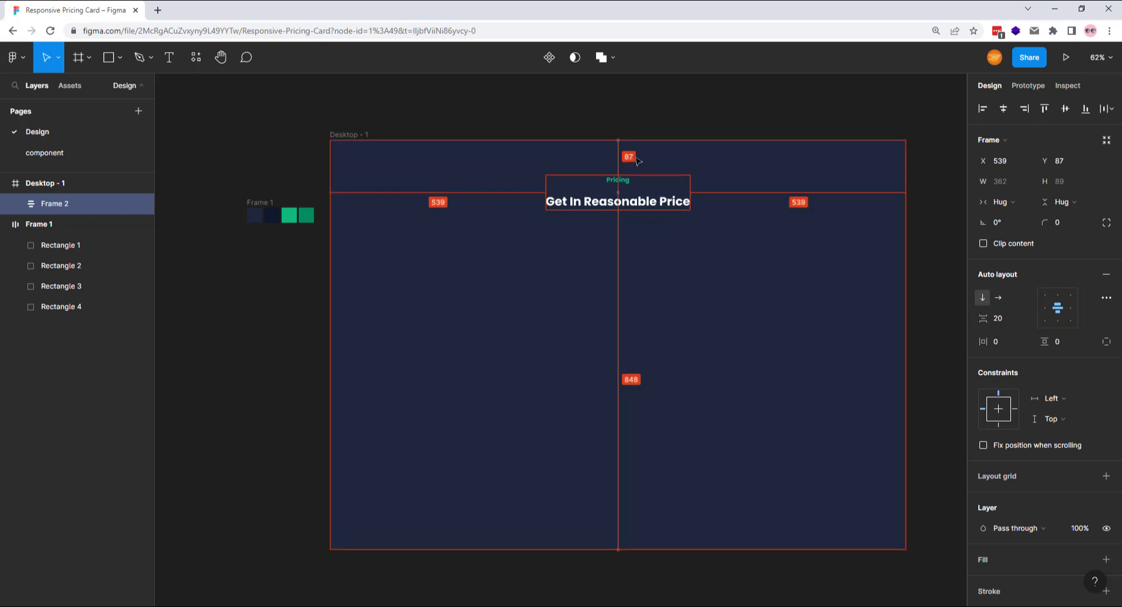
key("Up")
key("Up")
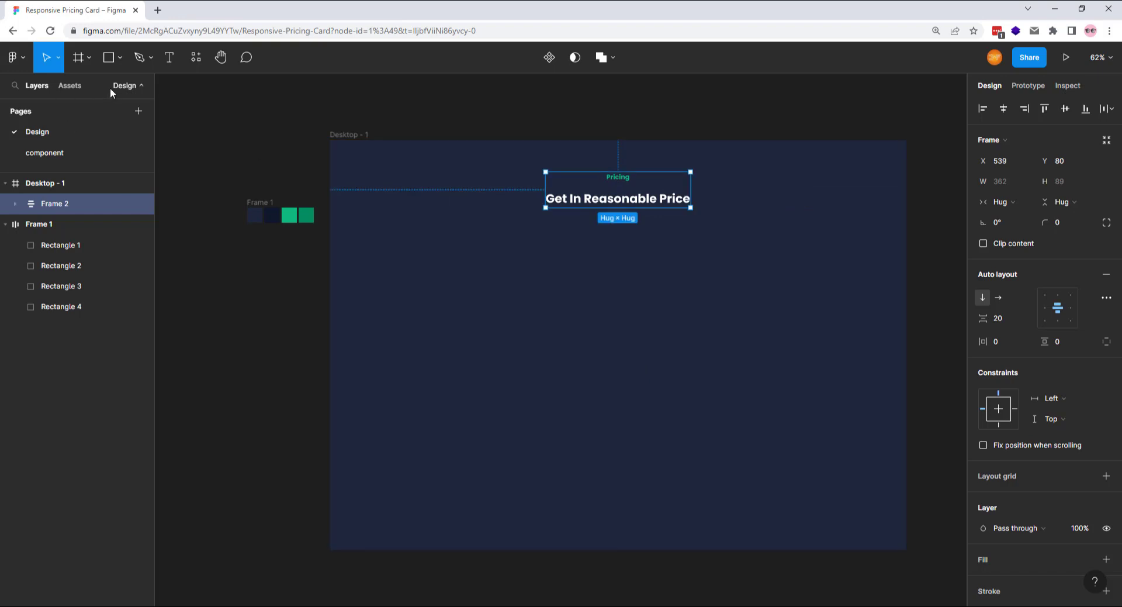
Place an instance of the pricing card component in the desktop frame below the headings and duplicate it to its right.
left_click(69, 85)
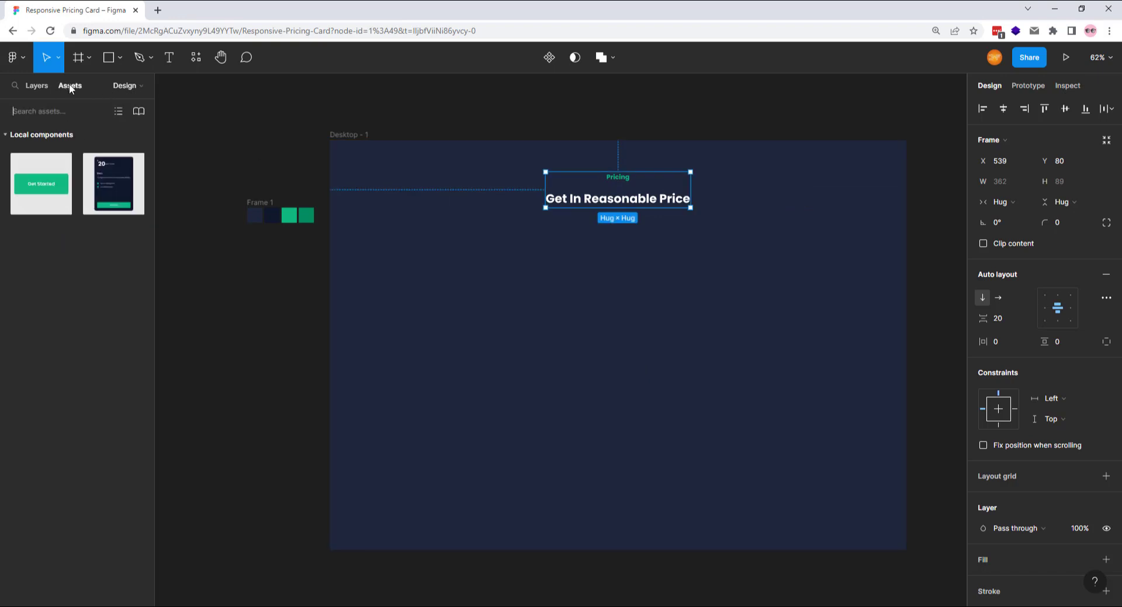
left_click_drag(100, 176, 407, 355)
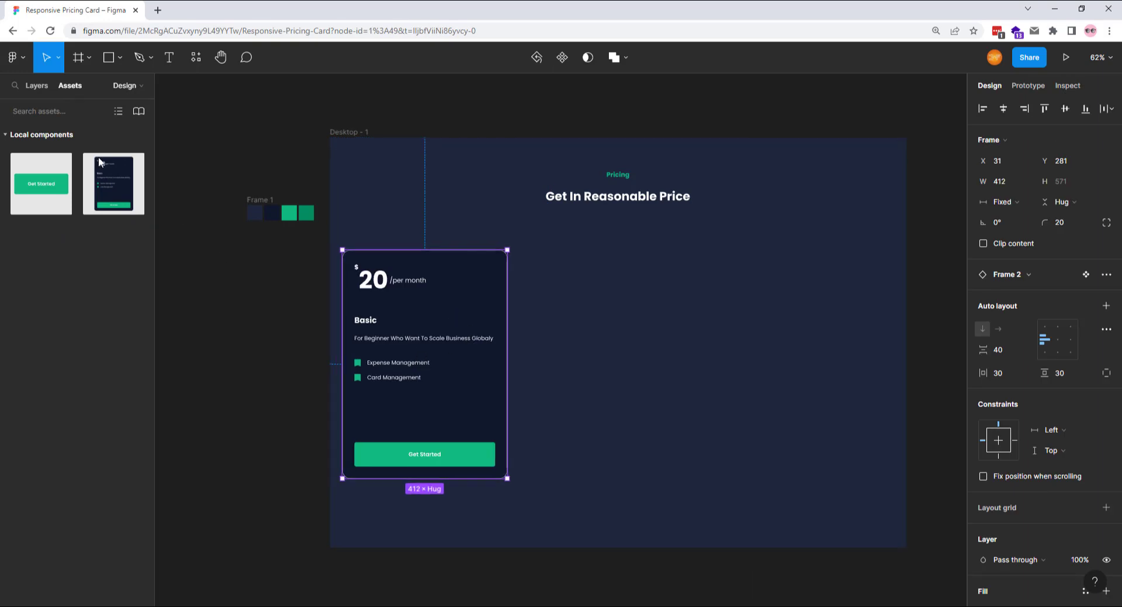
left_click(36, 85)
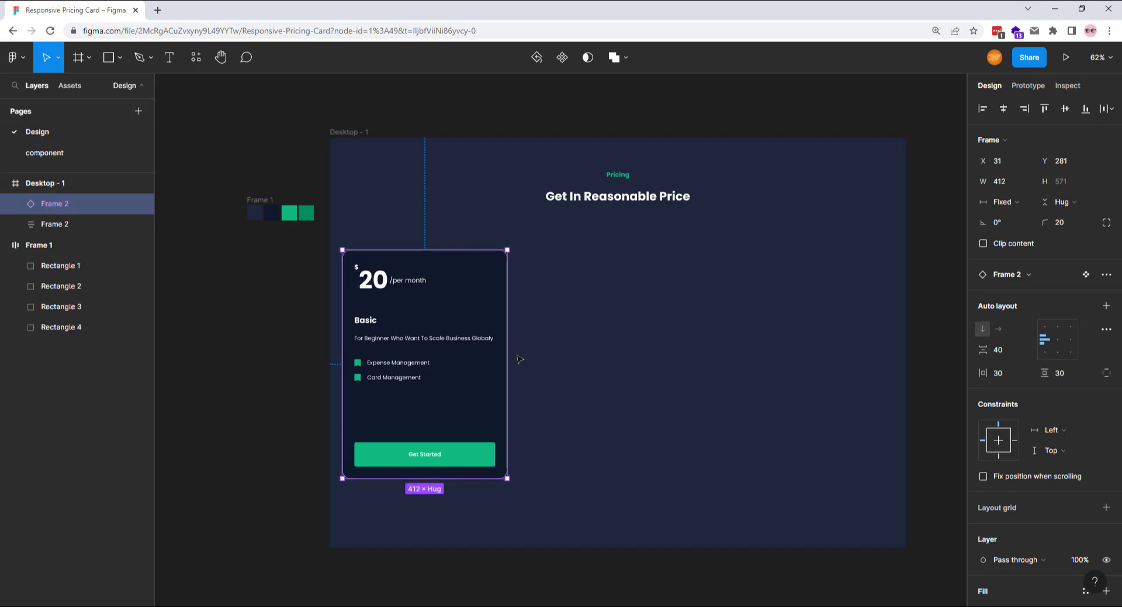
left_click_drag(467, 313, 623, 316)
Change the second card's price to 50 and its plan name to "Standerd".
double_click(548, 281)
double_click(547, 282)
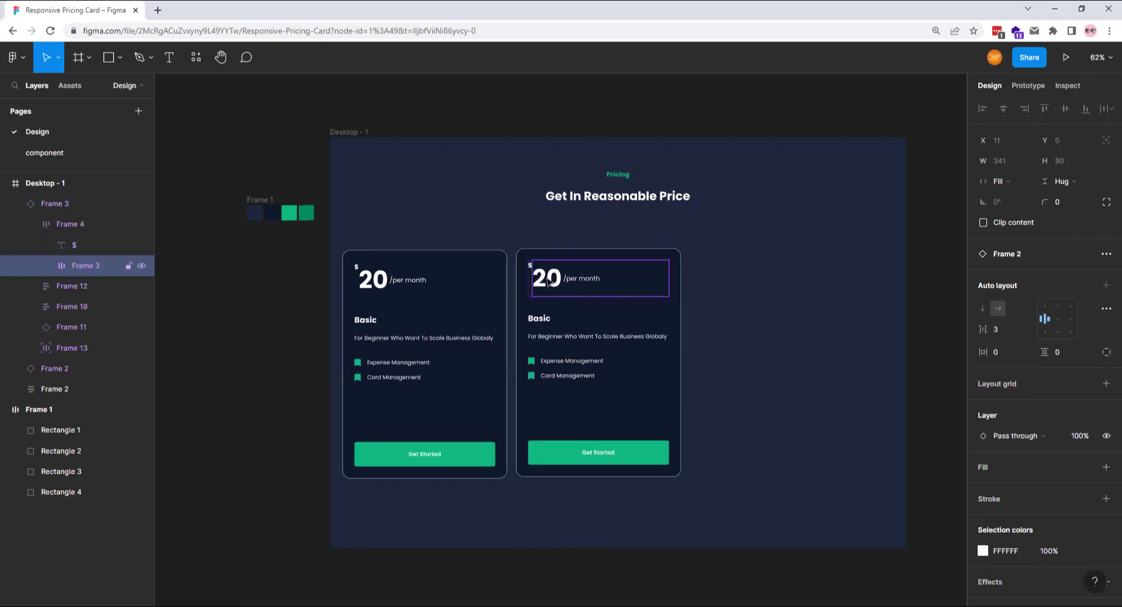
double_click(547, 281)
double_click(547, 282)
double_click(547, 281)
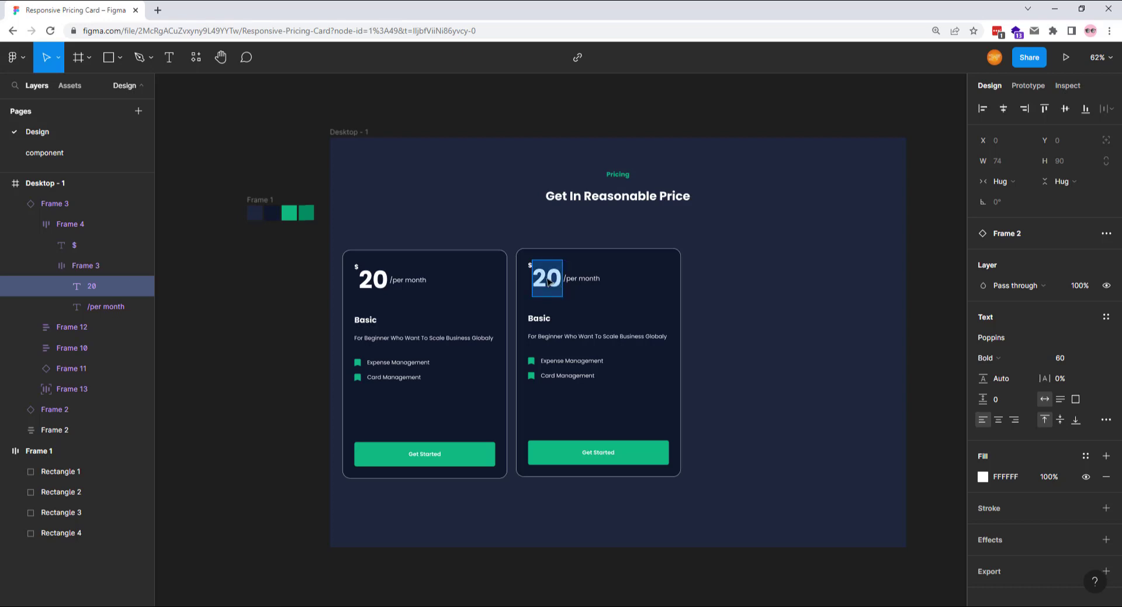
type("50")
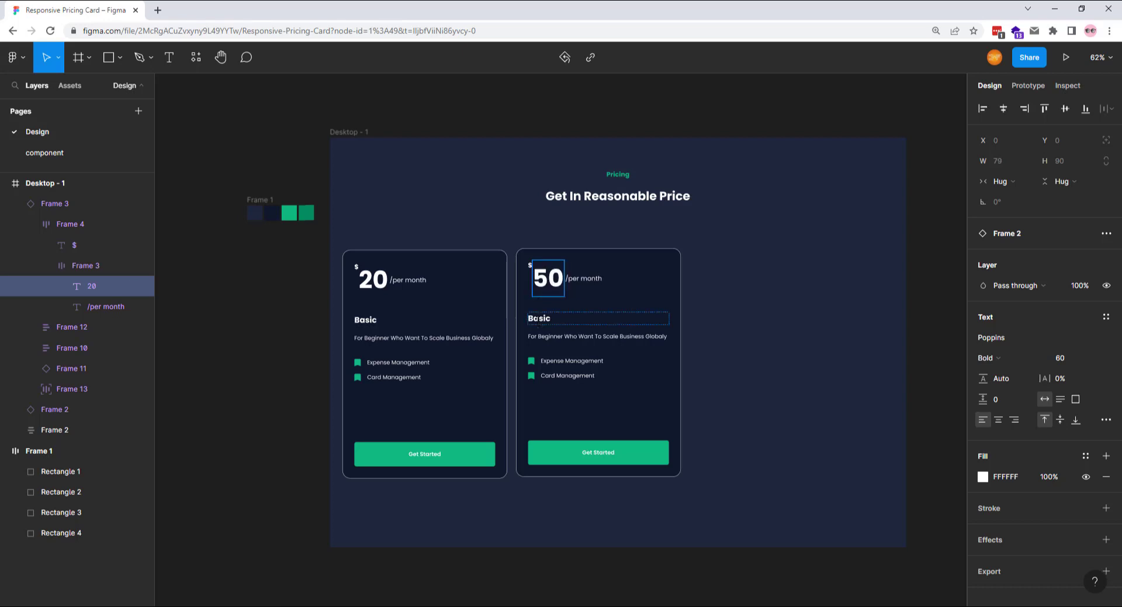
left_click(536, 318)
type("St")
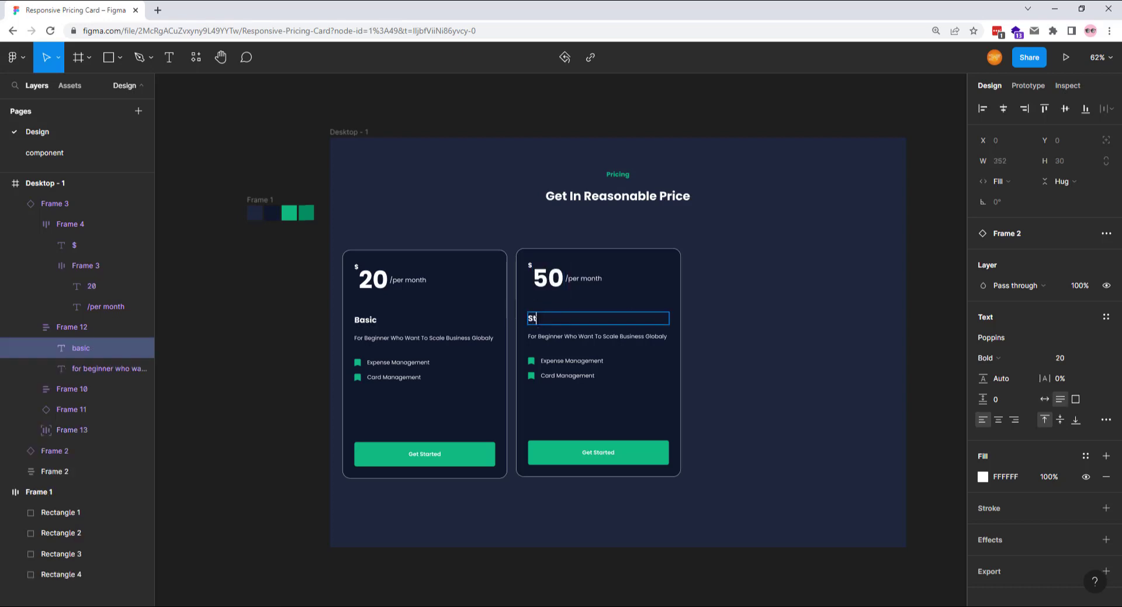
type("anderd")
Set the opacity of the third and fourth feature rows in the Standerd card to 100% to show them.
left_click(64, 388)
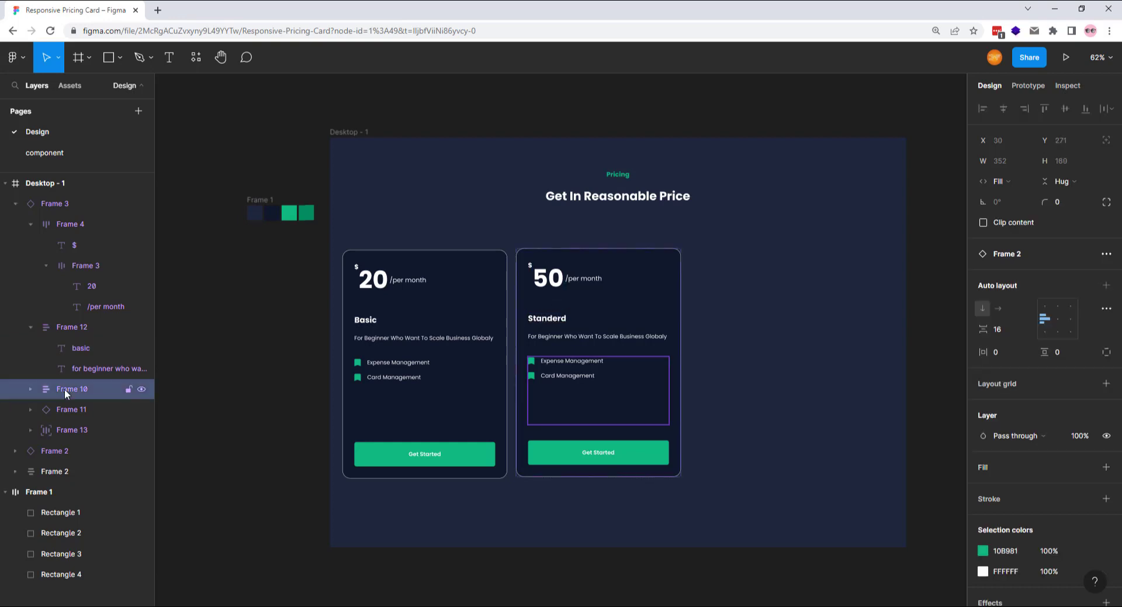
left_click(30, 388)
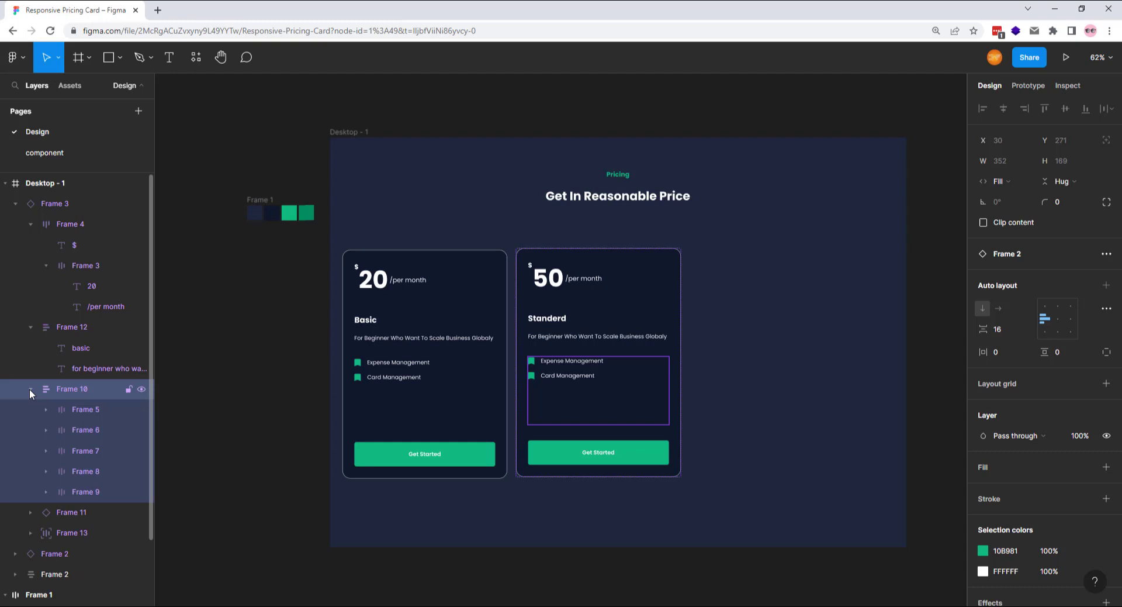
left_click(81, 451)
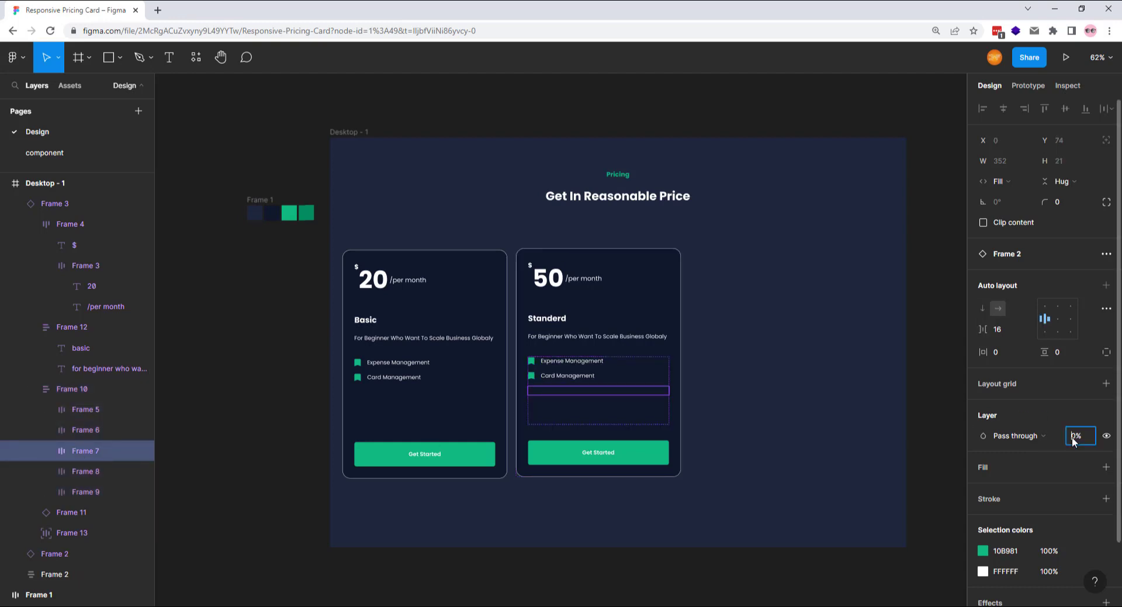
key("Return")
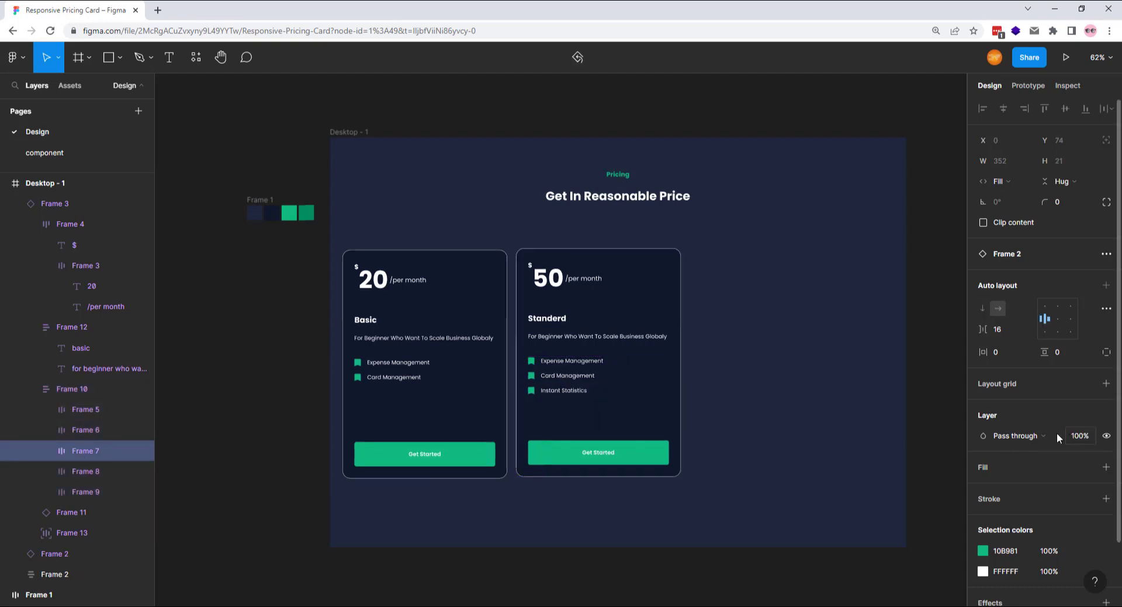
left_click(94, 471)
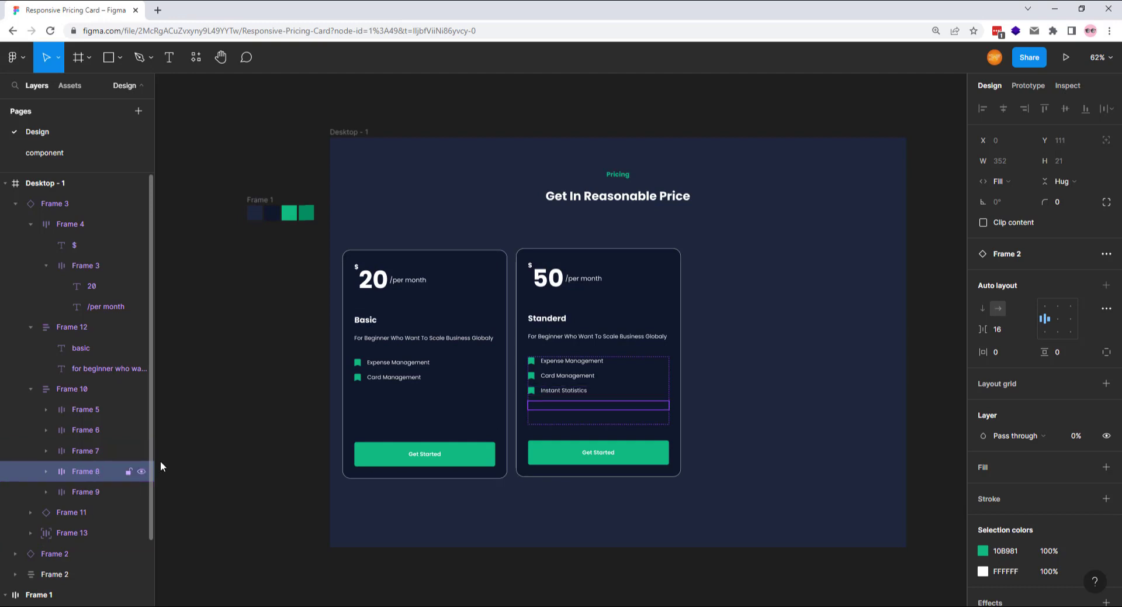
left_click(1072, 437)
type("100")
key("Return")
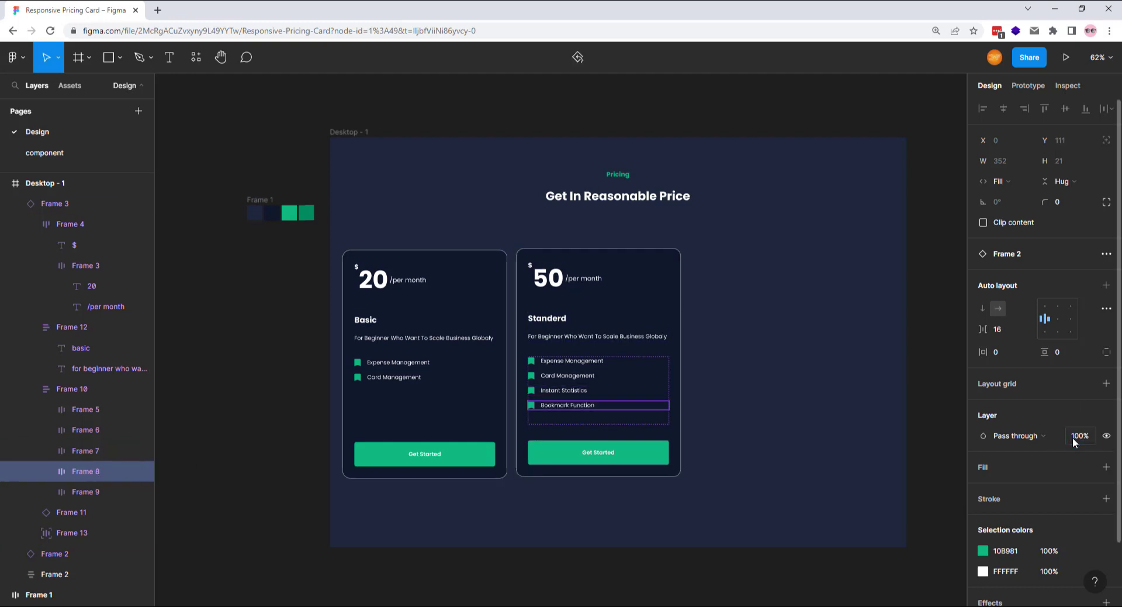
Duplicate the Standerd card to its right as the third pricing card.
left_click(598, 327)
left_click(16, 203)
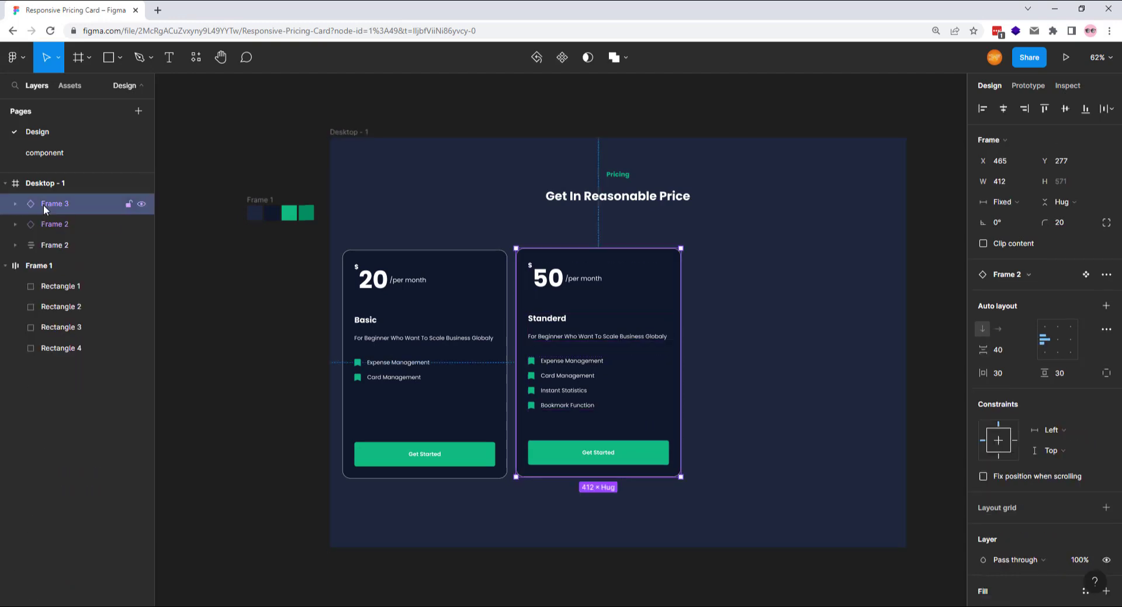
left_click_drag(643, 300, 735, 288, "alt")
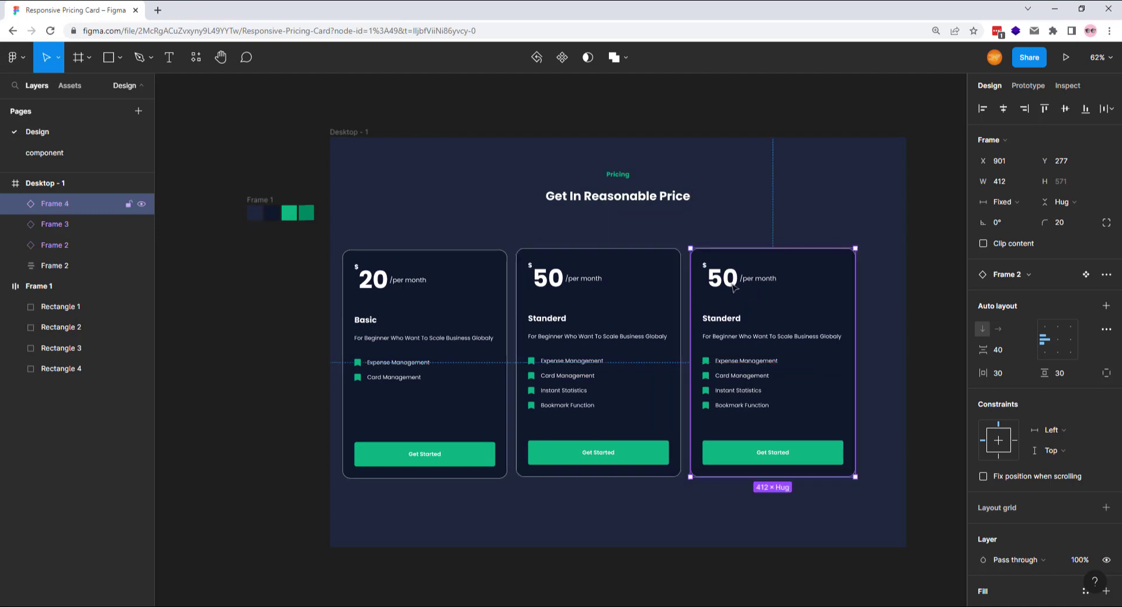
Change the third card's price to 100 and its plan name to "Premium".
double_click(725, 282)
double_click(725, 282)
double_click(725, 282)
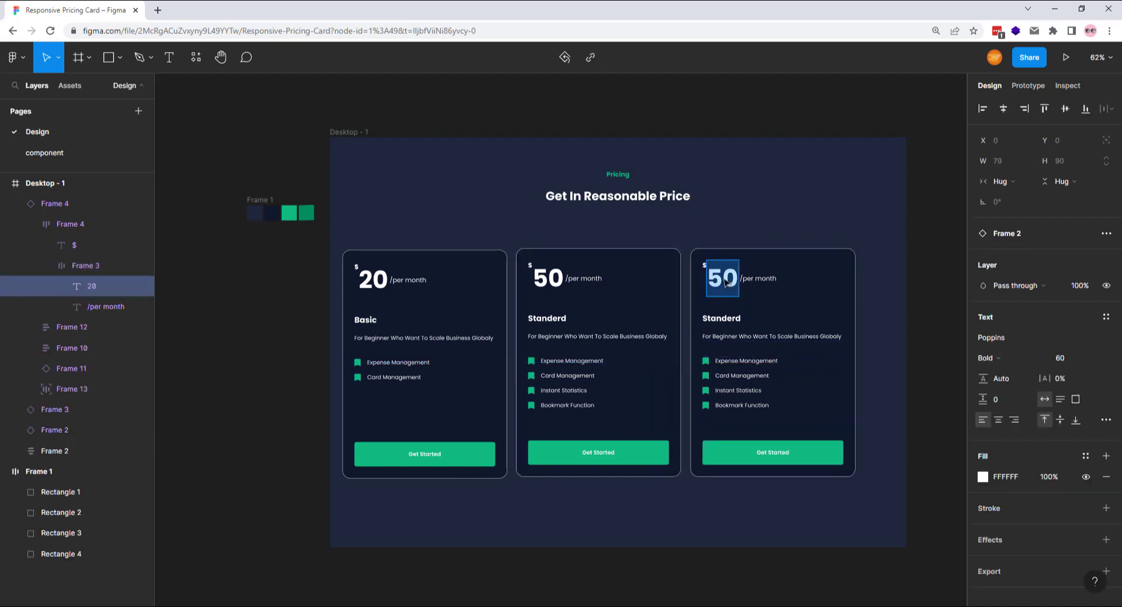
type("100")
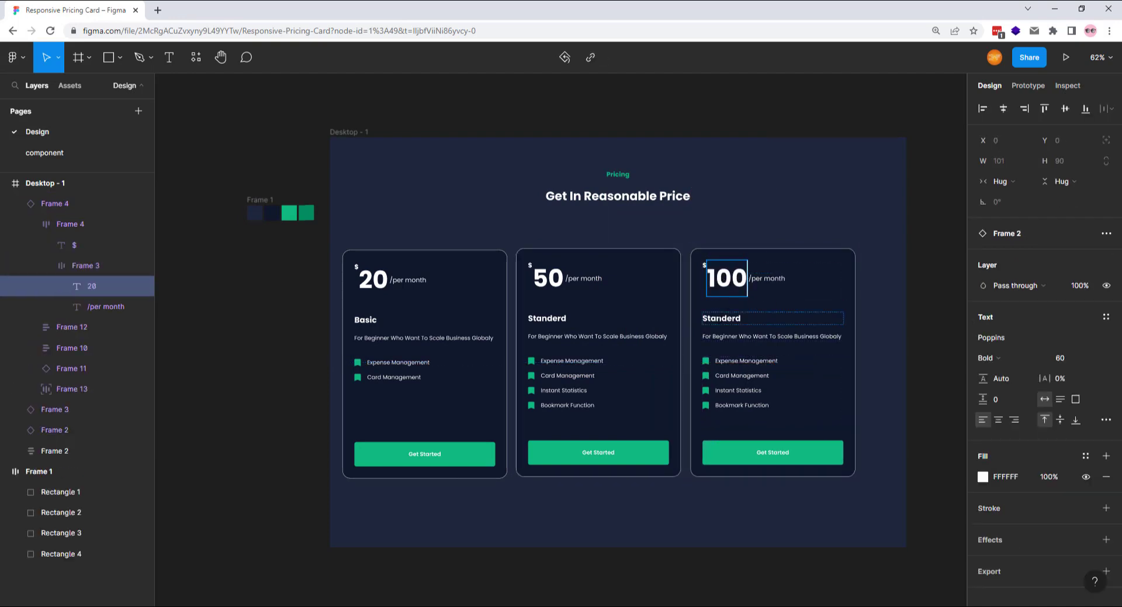
double_click(719, 318)
type("Pr")
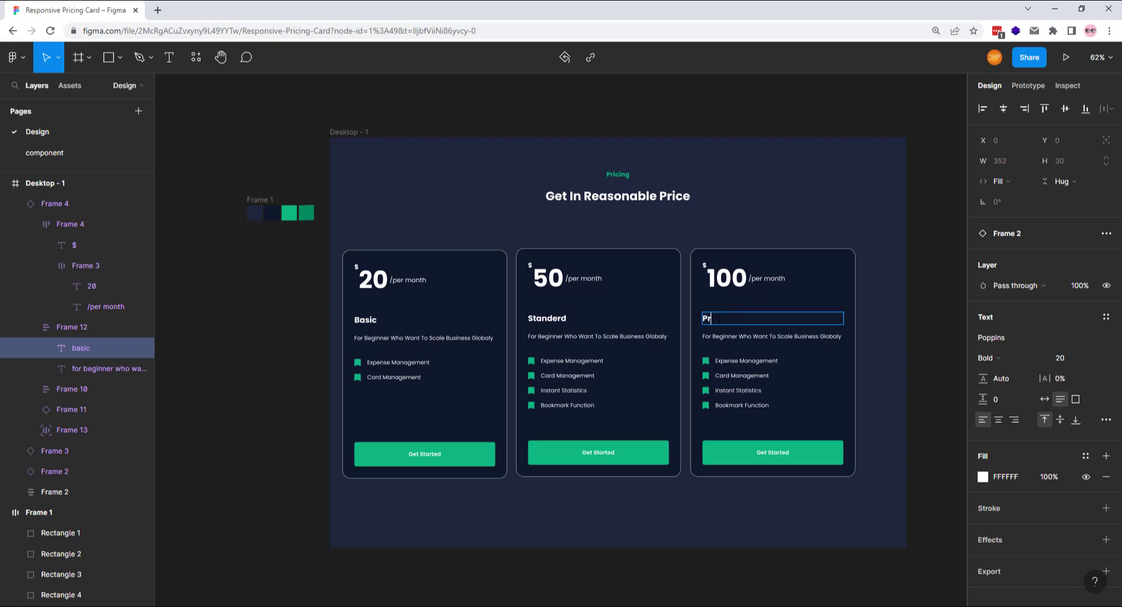
type("emium")
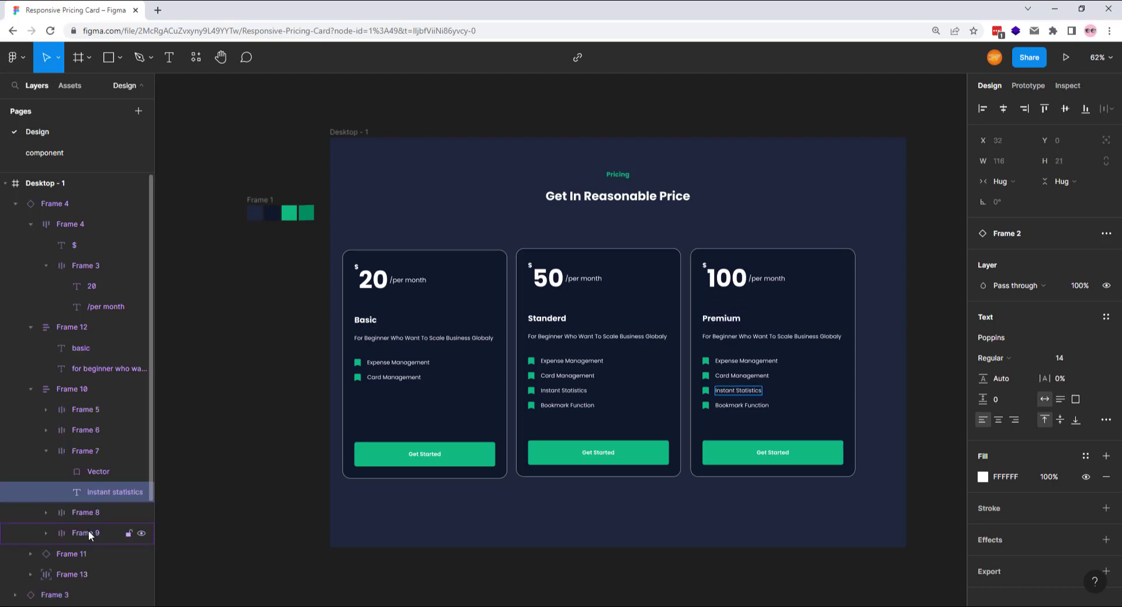
Set the opacity of the fifth feature row in the Premium card to 100% to show it.
left_click(88, 531)
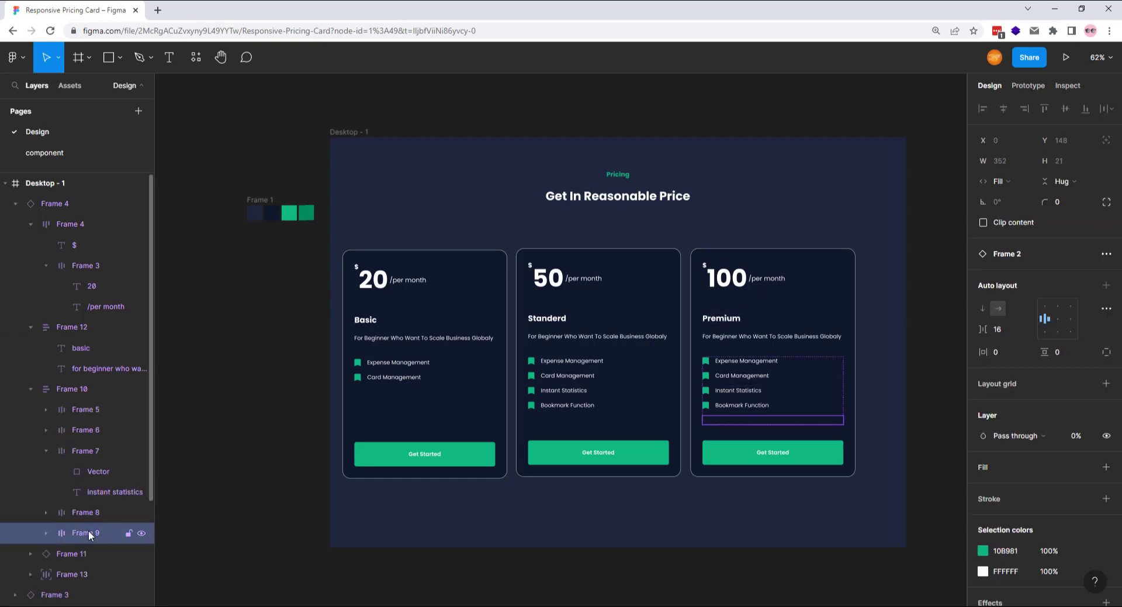
left_click(1074, 437)
type("100")
key("Return")
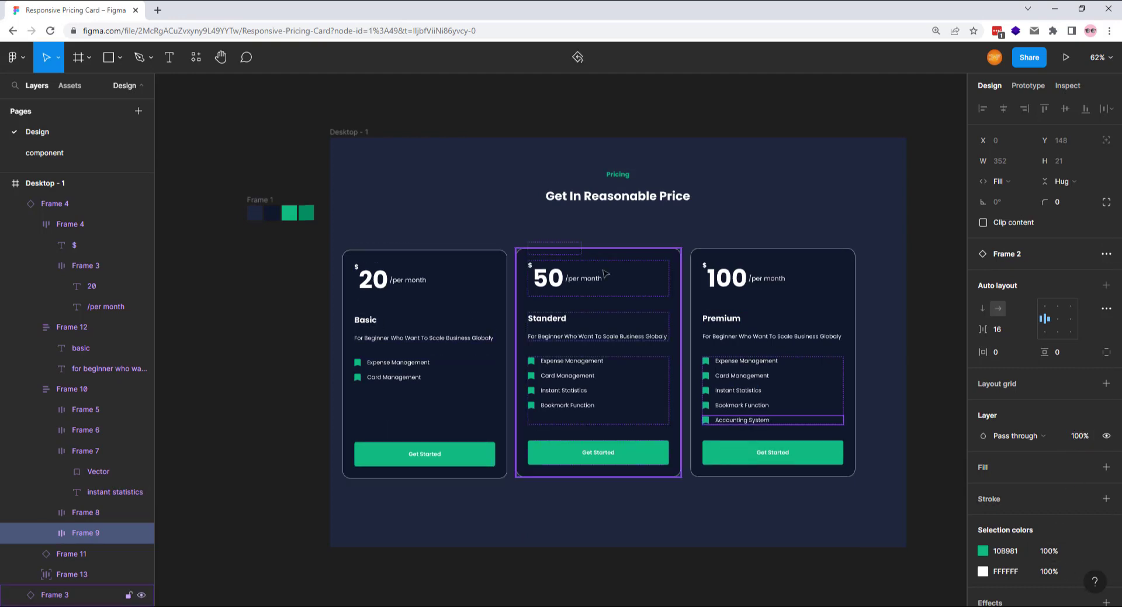
Show the "Most Popular" badge on the Standerd card by setting its layer opacity to 100%.
left_click(676, 262)
scroll(61, 509, "down", 3)
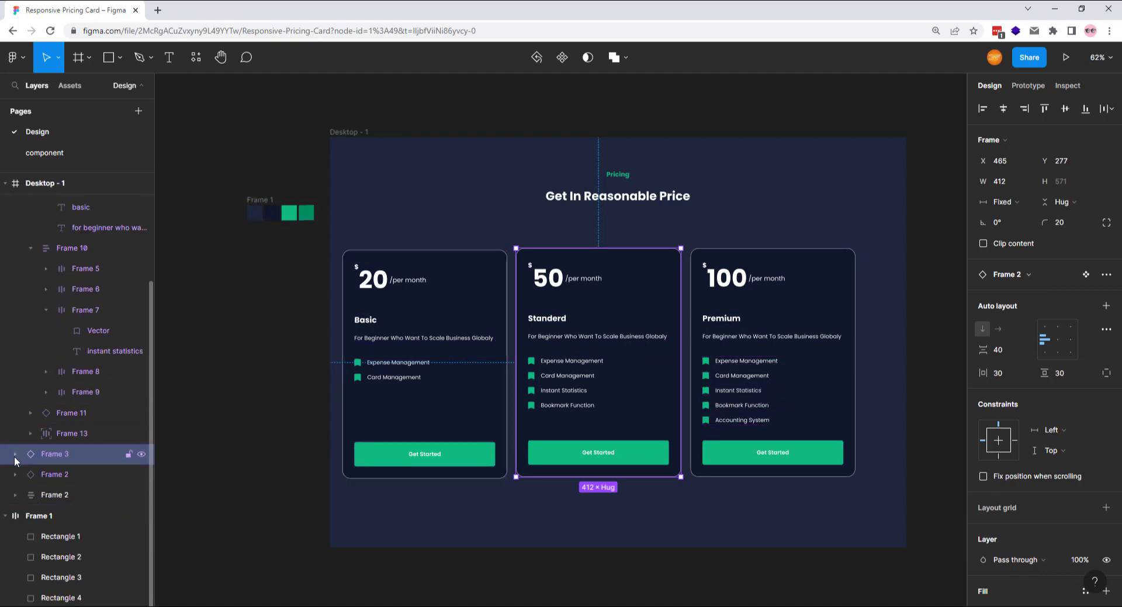
left_click(14, 456)
scroll(54, 513, "down", 5)
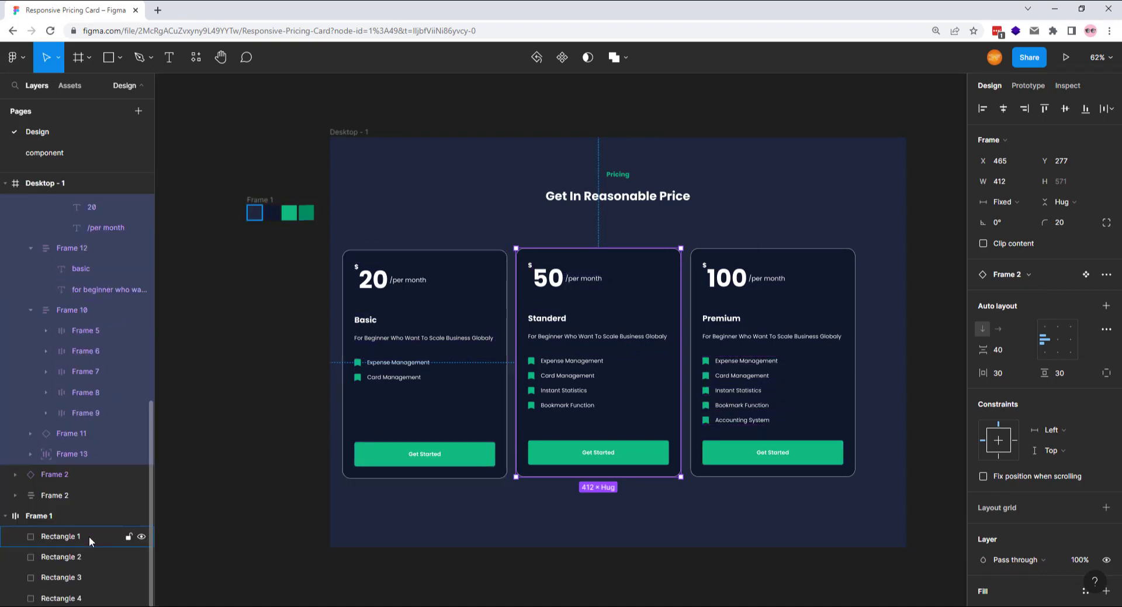
left_click(63, 455)
left_click(1075, 519)
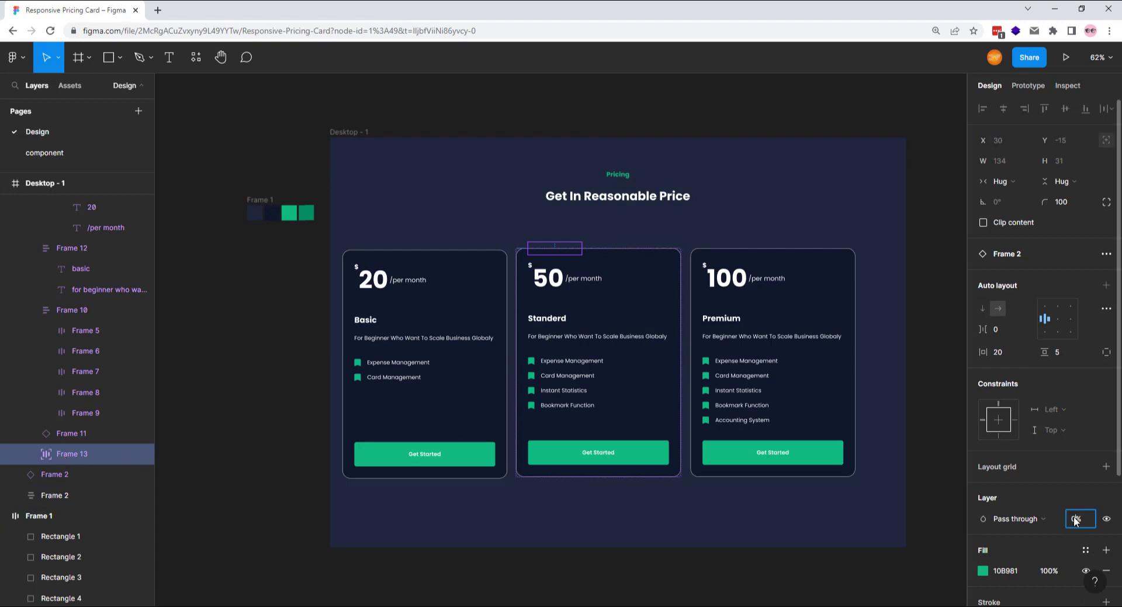
key("Return")
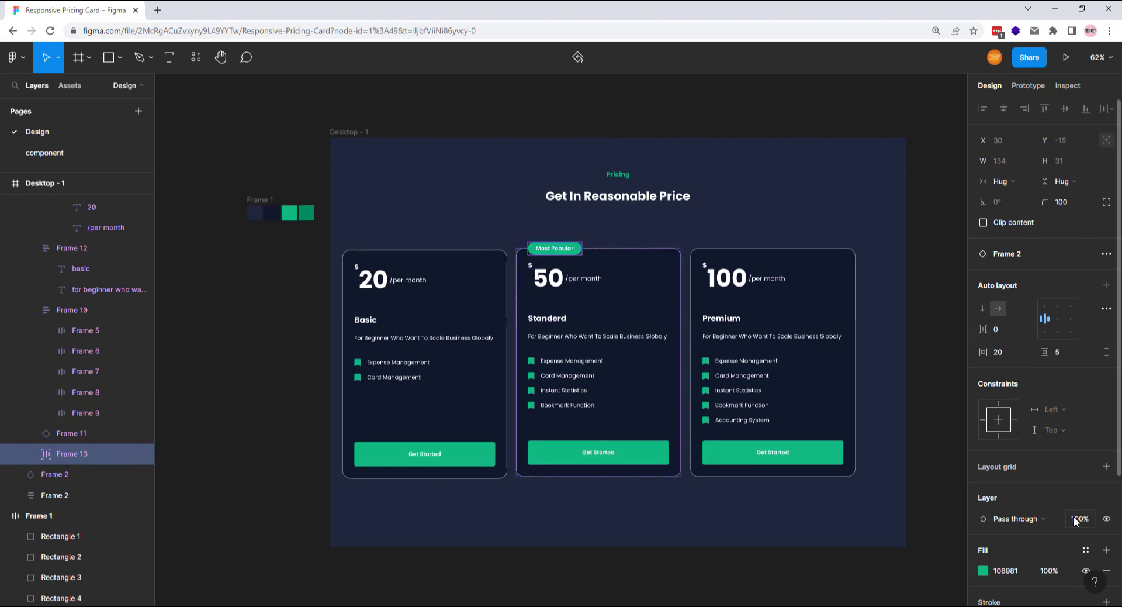
left_click(483, 220)
Combine the three pricing cards in a horizontal auto layout frame, vertically centred, with a spacing of 32.
left_click(58, 204)
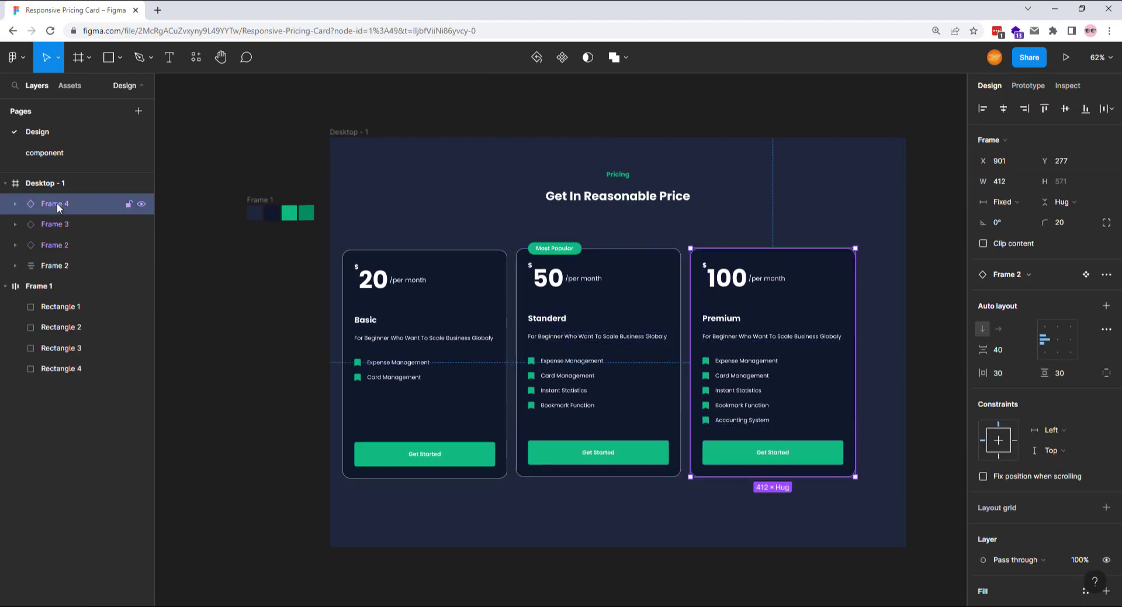
left_click(51, 246, "shift")
key("shift+a")
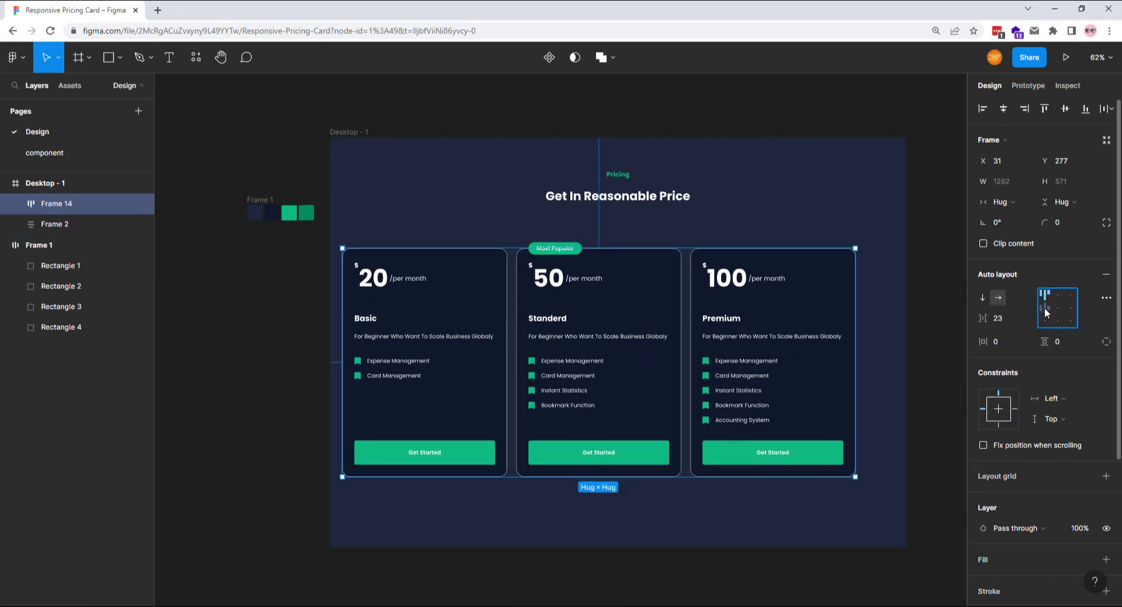
left_click(1004, 317)
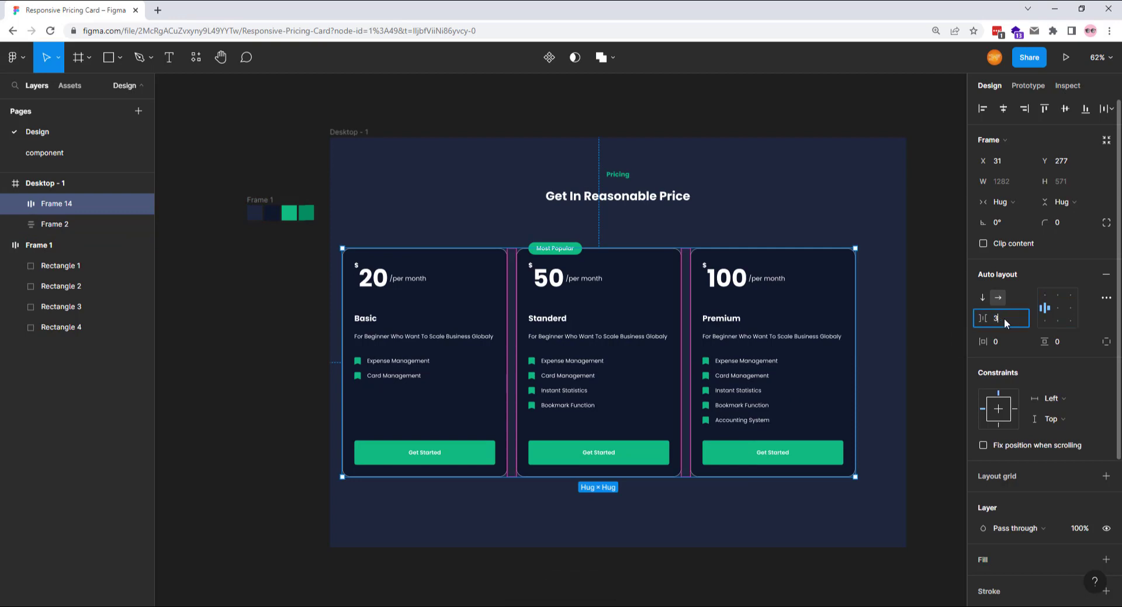
type("32")
key("Return")
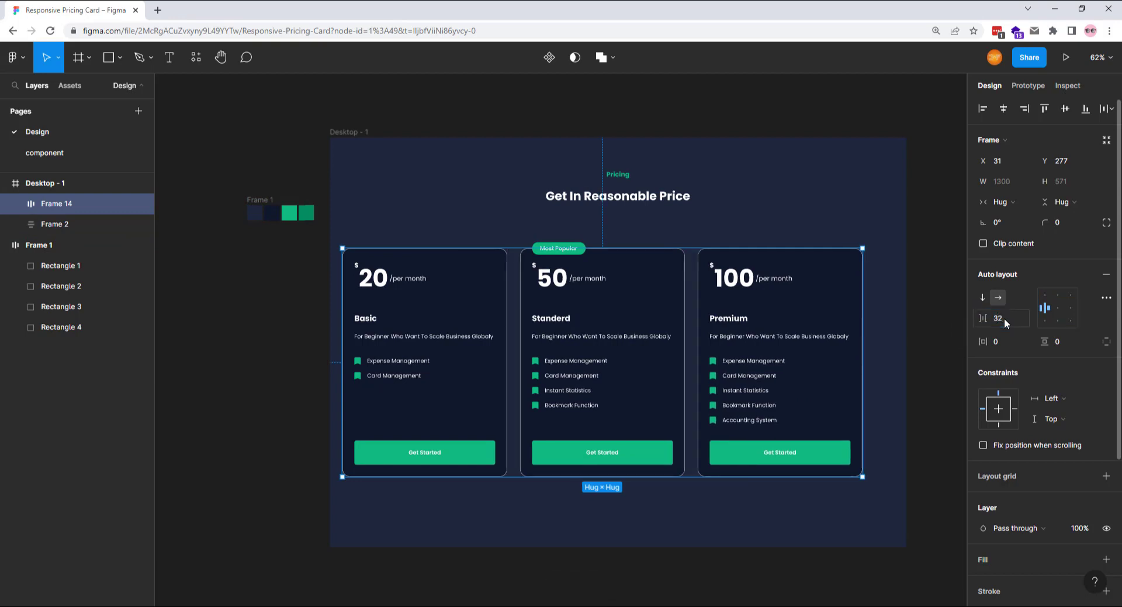
Centre the row of cards horizontally in the desktop frame and move it up to 80 px below the heading block.
left_click(1004, 109)
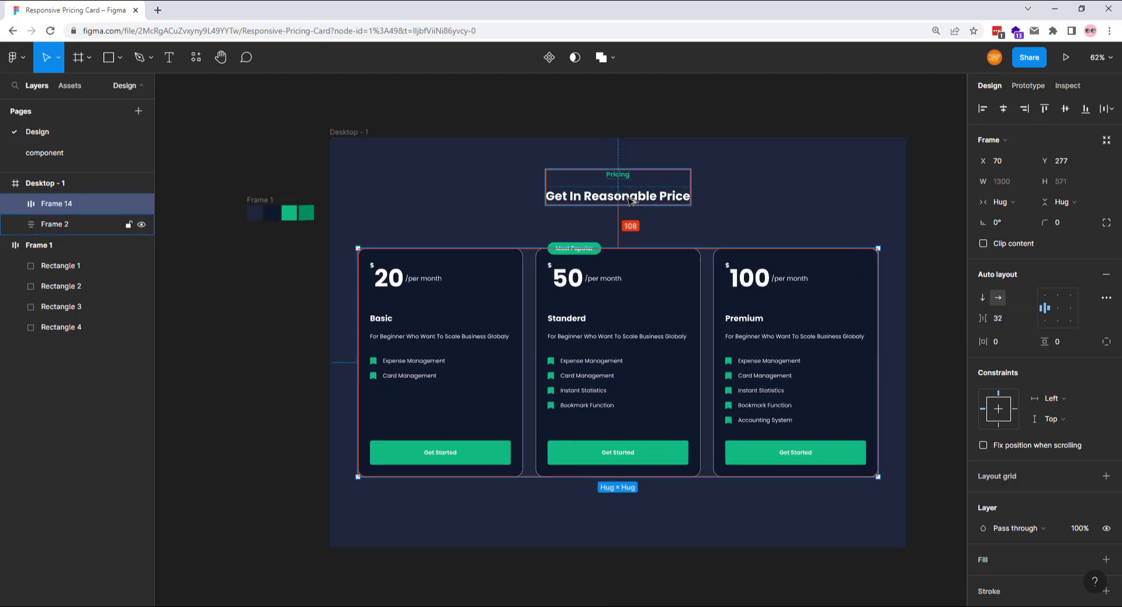
key("Up")
key("Up")
key("Up")
key("Up")
key("Up")
key("Up")
key("Up")
key("Up")
key("Up")
key("Up")
key("Up")
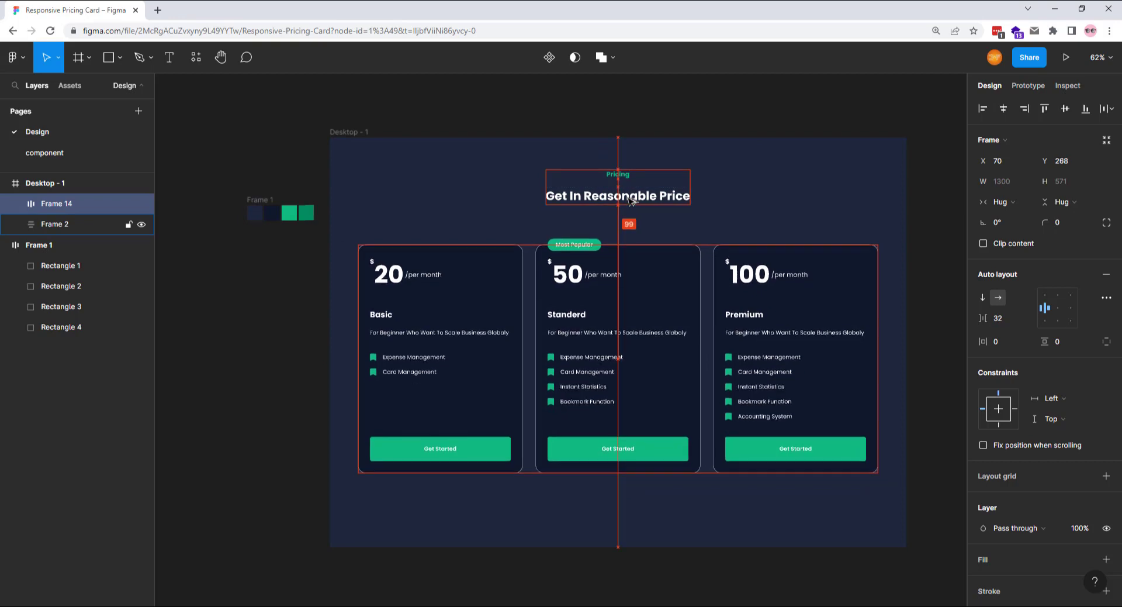
key("Up")
key("Up")
key("Up")
key("Up")
key("Up")
key("Up")
key("Up")
key("Up")
key("Up")
key("Up")
key("Up")
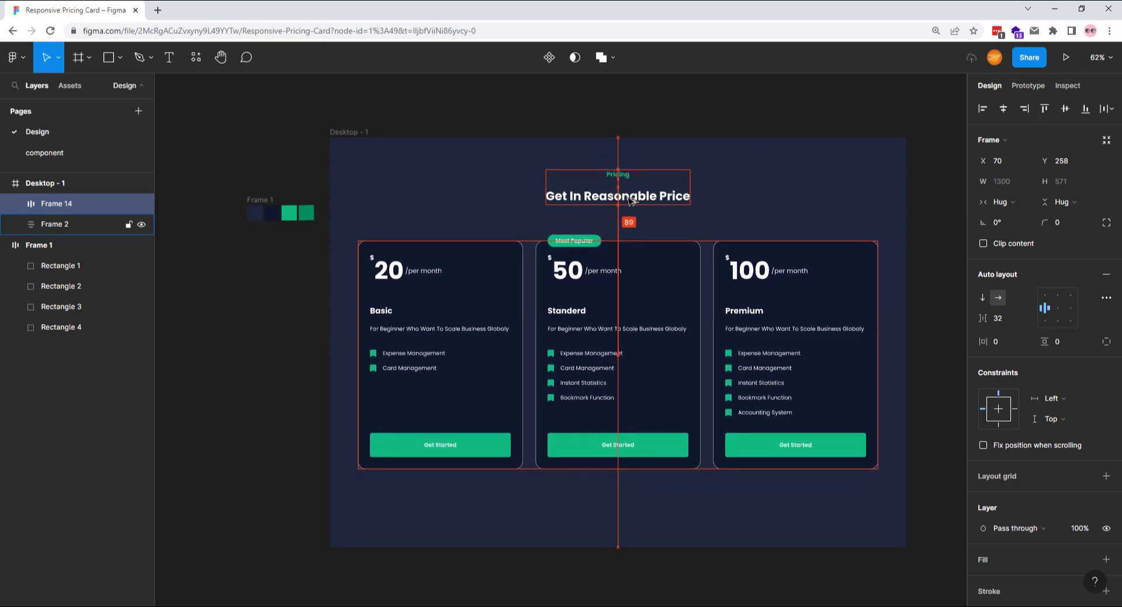
key("Up")
key("Up")
key("Up")
key("Up")
key("Up")
key("Up")
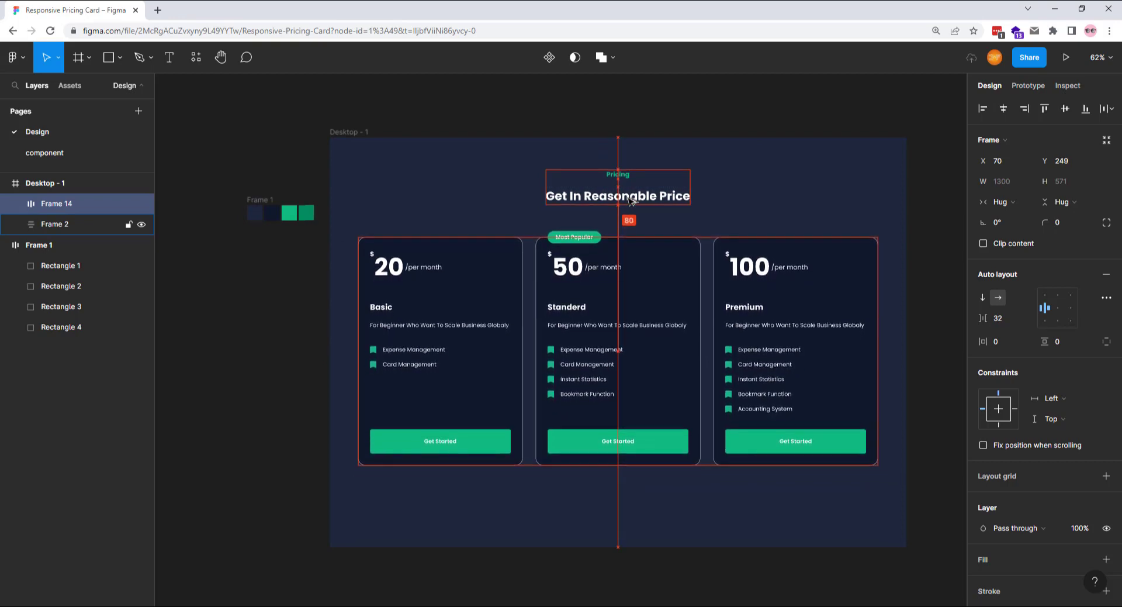
key("Escape")
Move the colour palette frame beside the desktop frame to the component page.
left_click(263, 212)
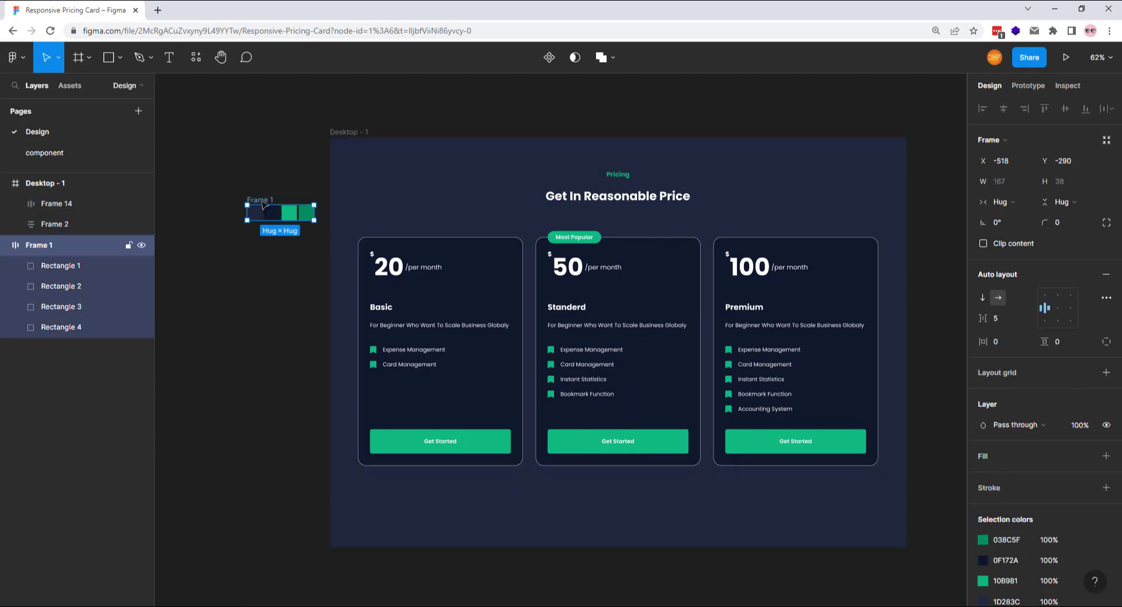
right_click(262, 203)
mouse_move(298, 269)
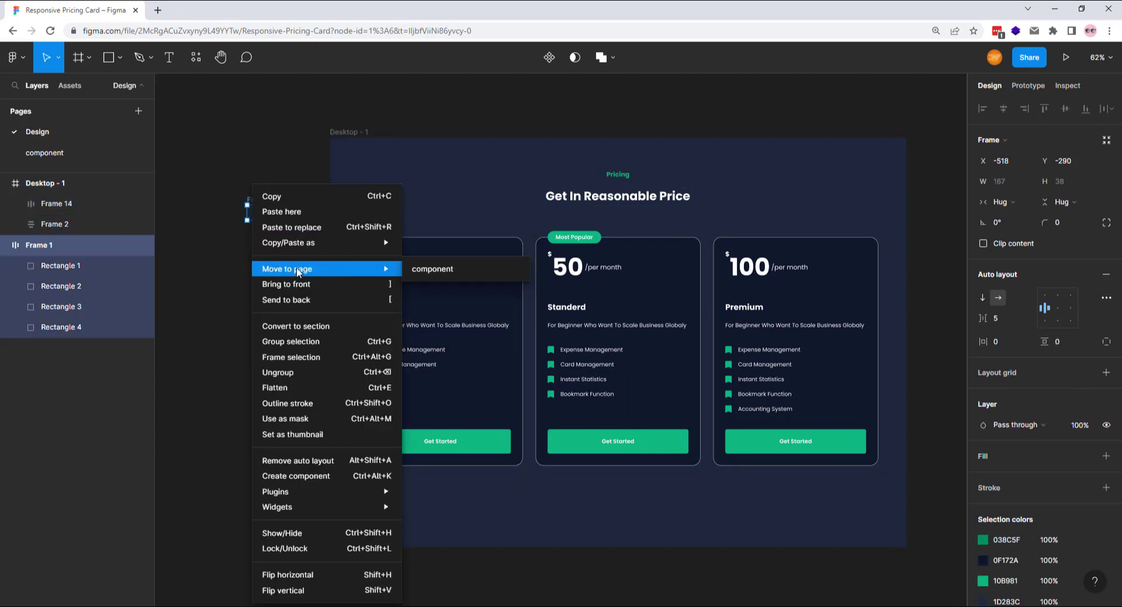
left_click(427, 269)
Select the Desktop - 1 frame and present it as a prototype.
left_click(348, 133)
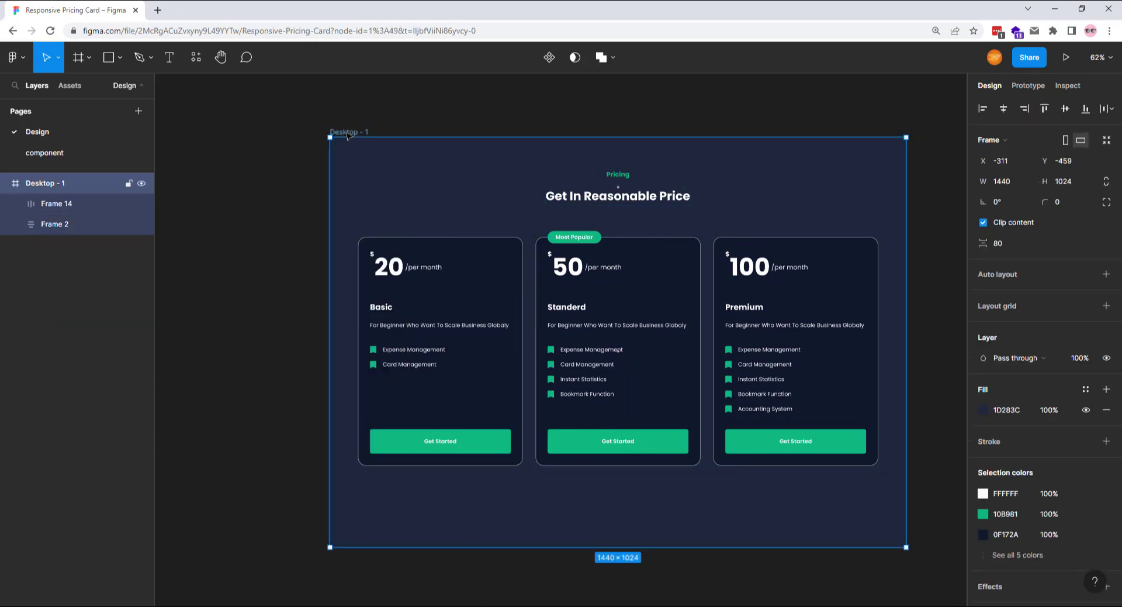
left_click(1067, 56)
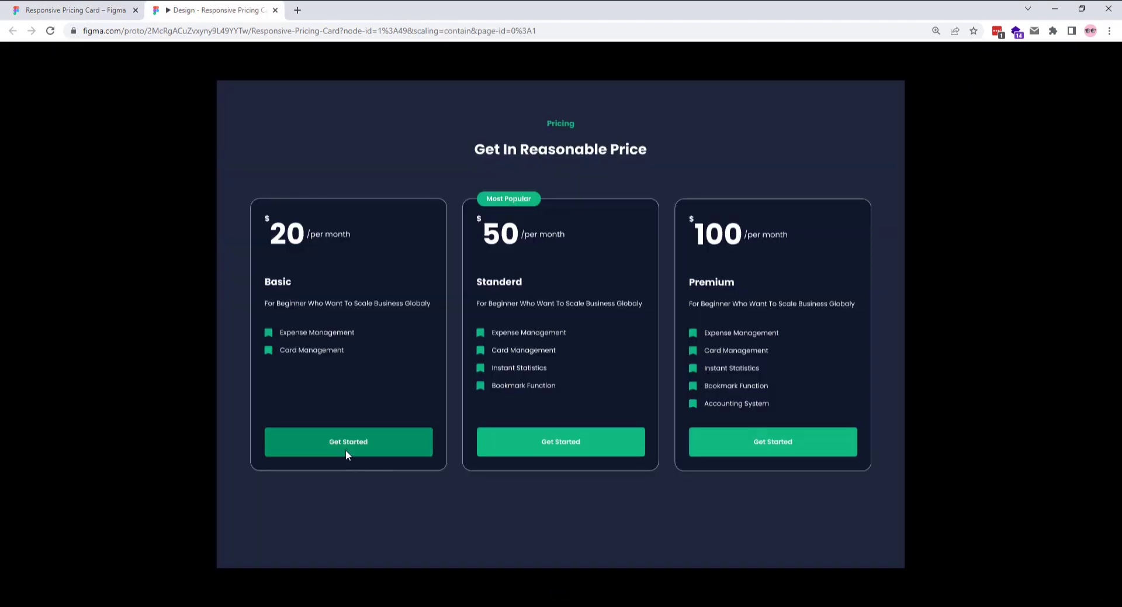